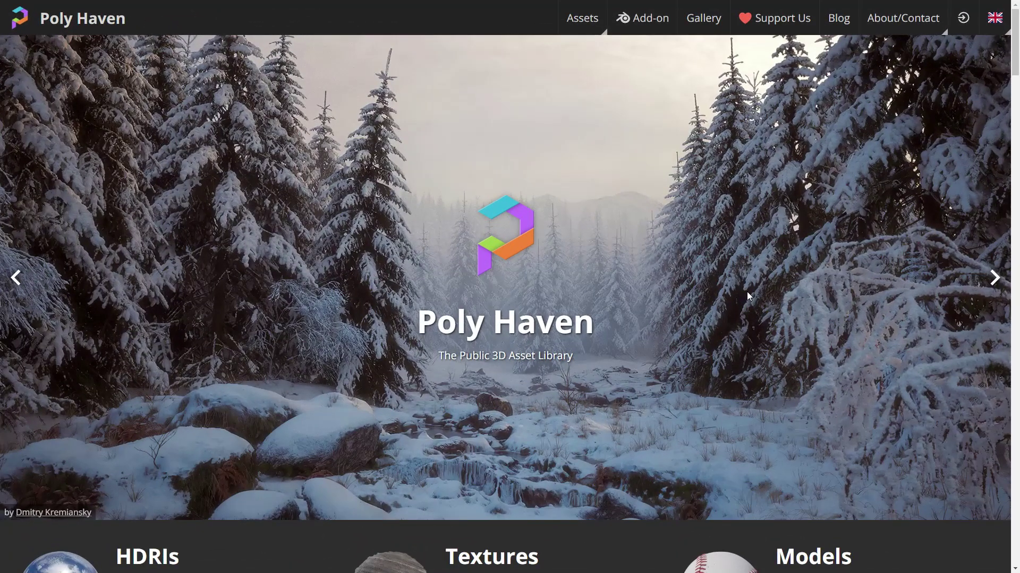
- Search Poly Haven's textures for 'slab', open Slab Tiles, and bring up its resolution choices
{"action": "scroll", "coordinate": [747, 296], "scroll_direction": "down", "scroll_amount": 6}
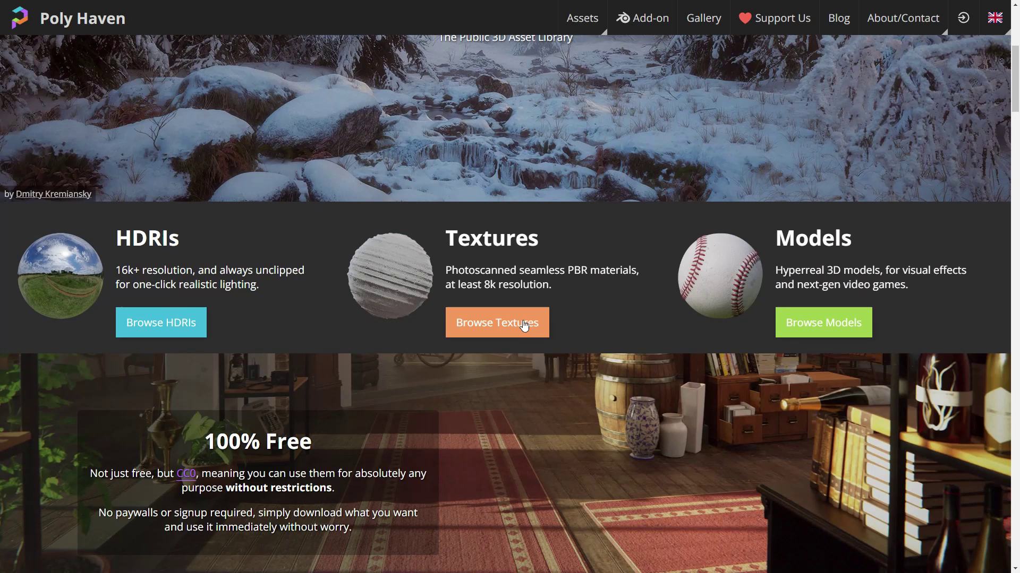
{"action": "left_click", "coordinate": [522, 322]}
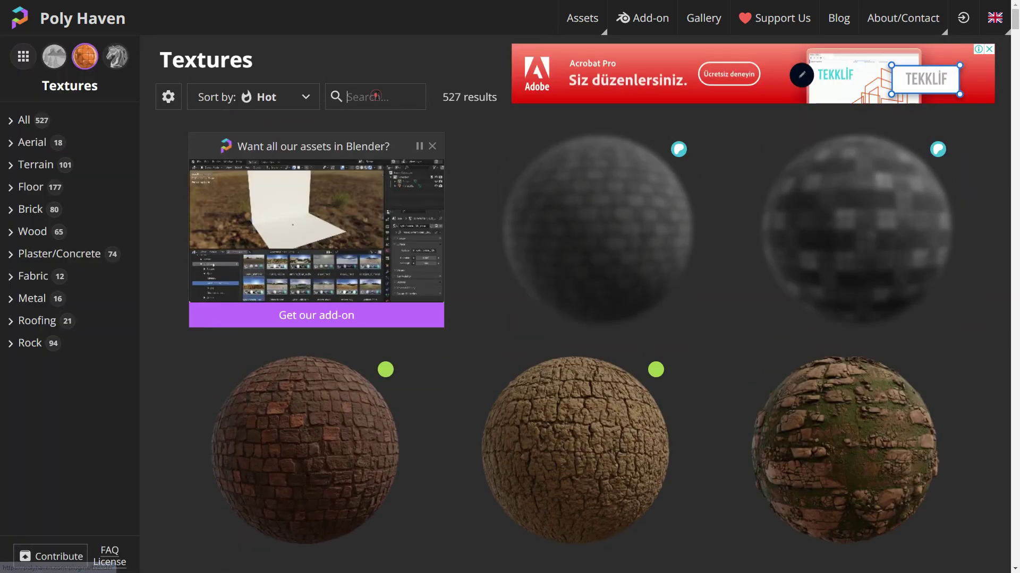
{"action": "left_click", "coordinate": [377, 95]}
{"action": "type", "text": "slab"}
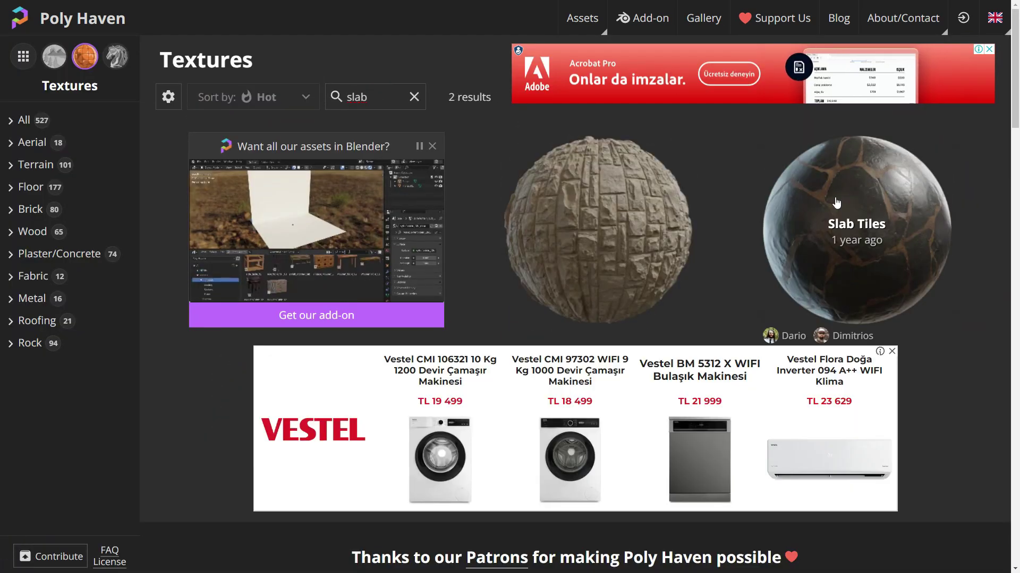
{"action": "left_click", "coordinate": [834, 196]}
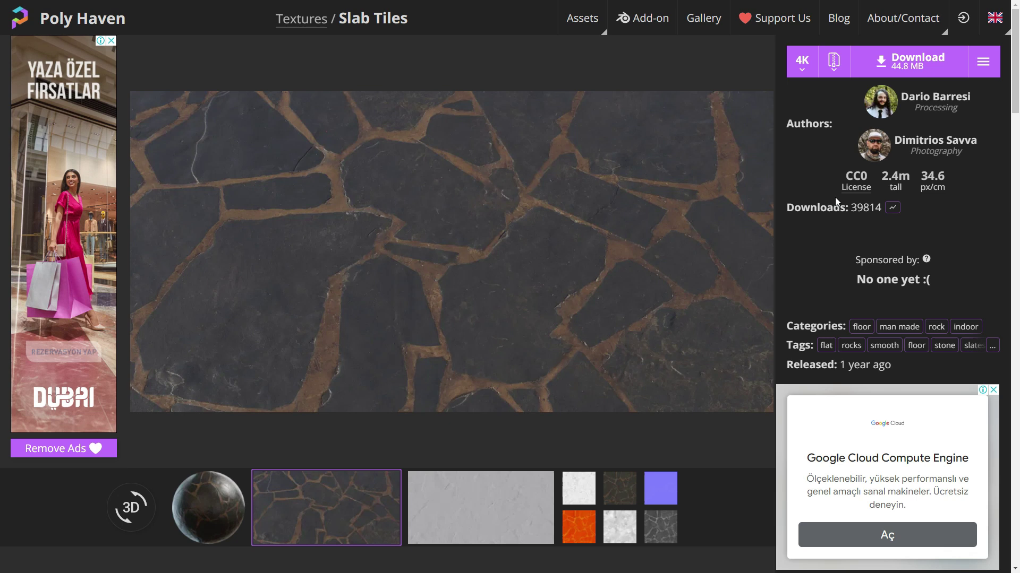
{"action": "left_click", "coordinate": [802, 61]}
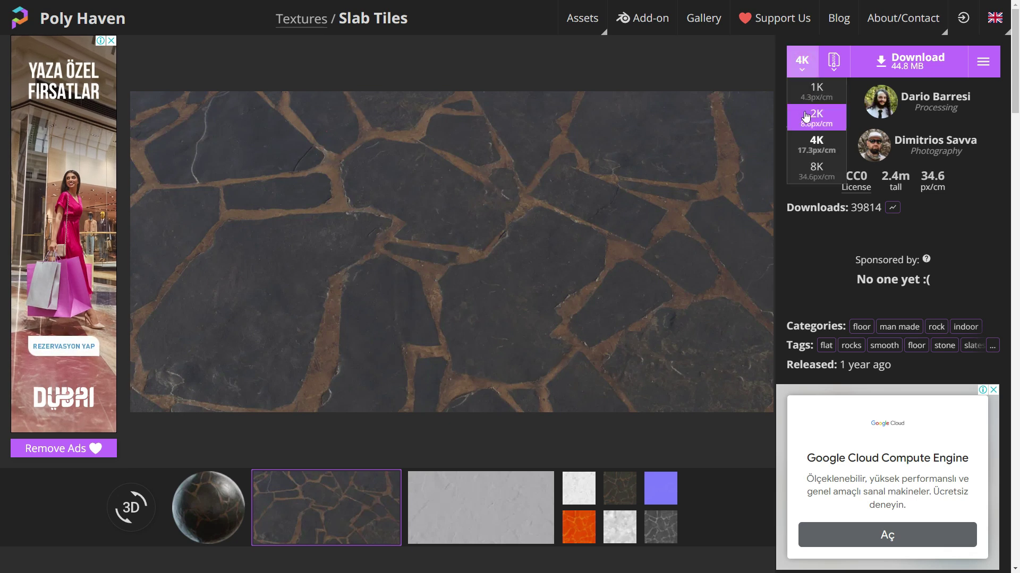
- Download the Slab Tiles maps at 2K resolution as a ZIP
{"action": "left_click", "coordinate": [831, 124]}
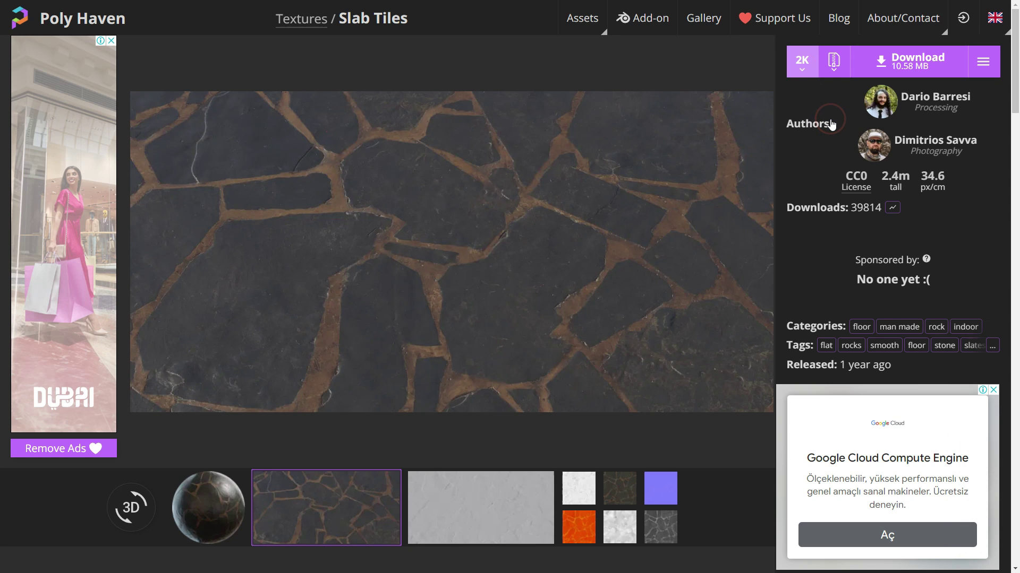
{"action": "left_click", "coordinate": [833, 62]}
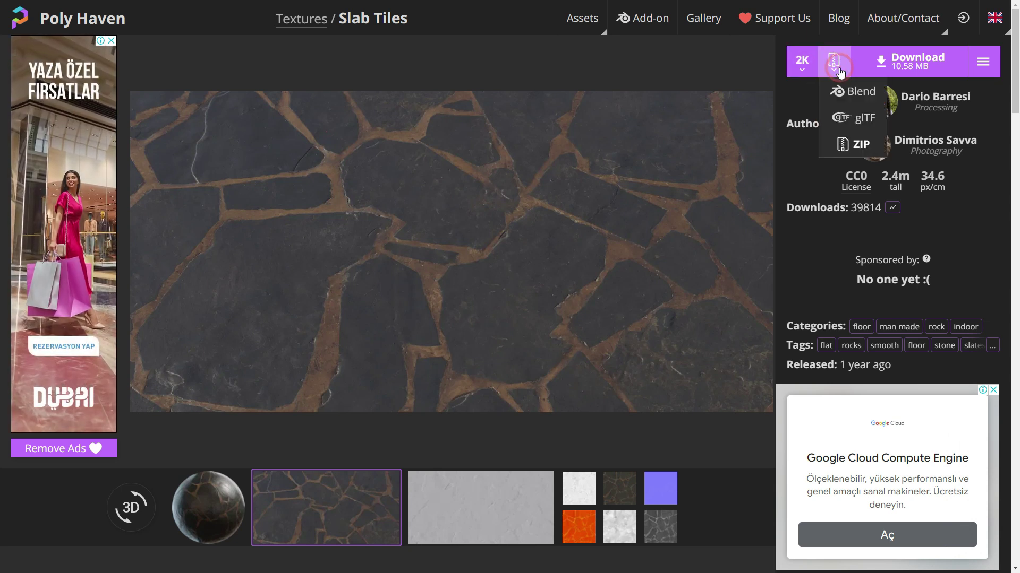
{"action": "left_click", "coordinate": [875, 148]}
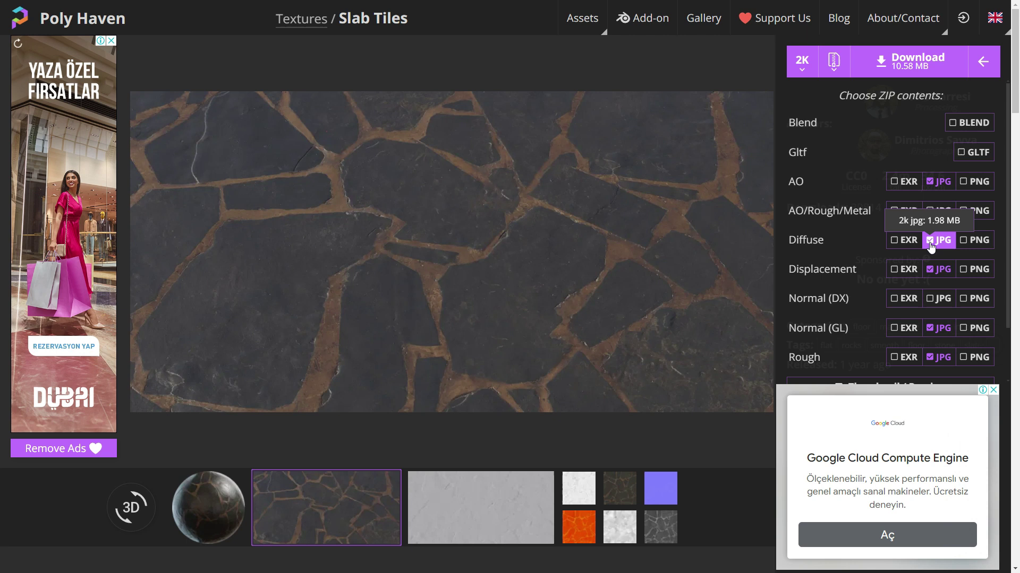
{"action": "scroll", "coordinate": [899, 288], "scroll_direction": "down", "scroll_amount": 1}
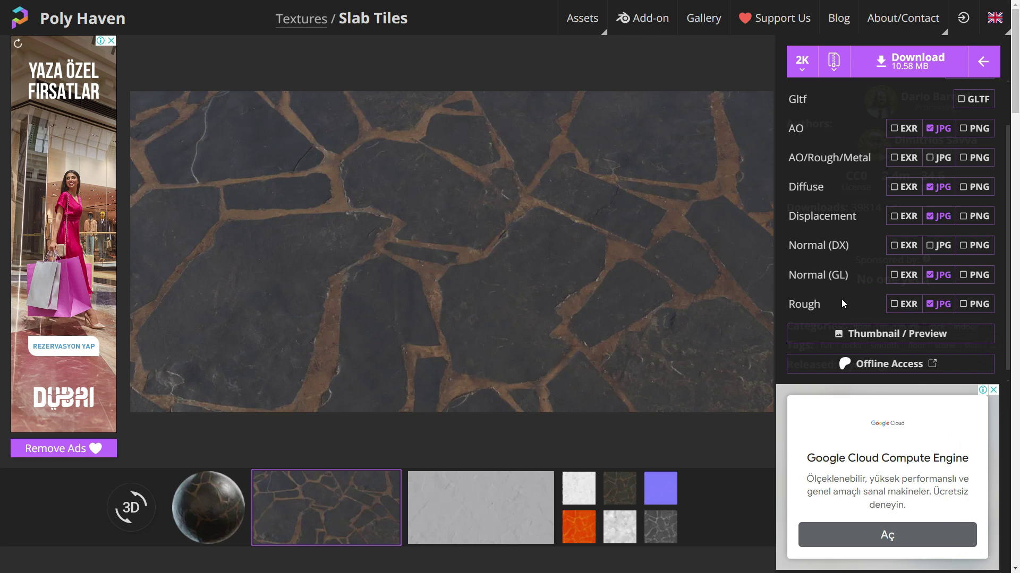
{"action": "left_click", "coordinate": [911, 63]}
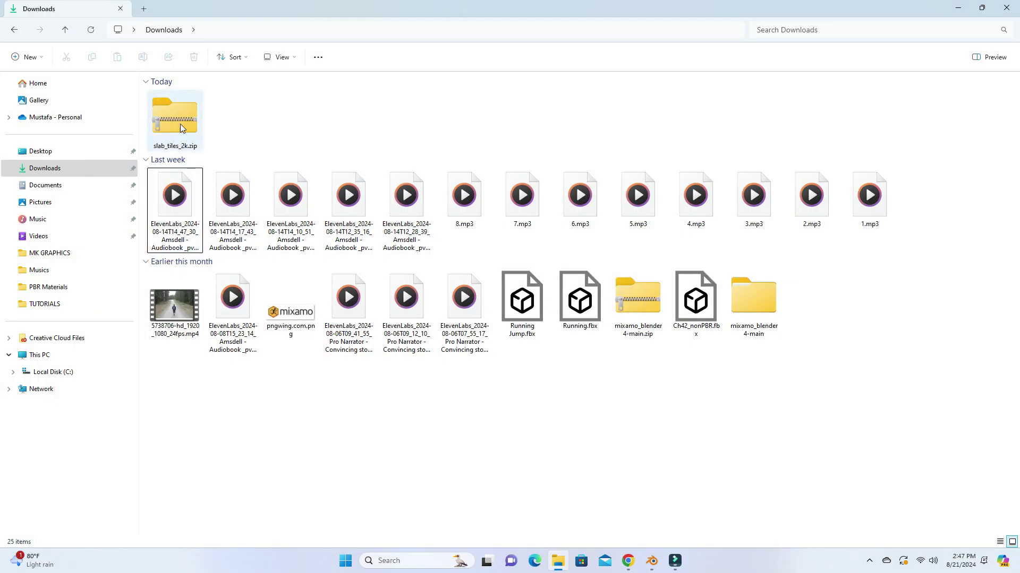
- Extract slab_tiles_2k.zip and show its textures folder as extra large icons
{"action": "left_click", "coordinate": [178, 121]}
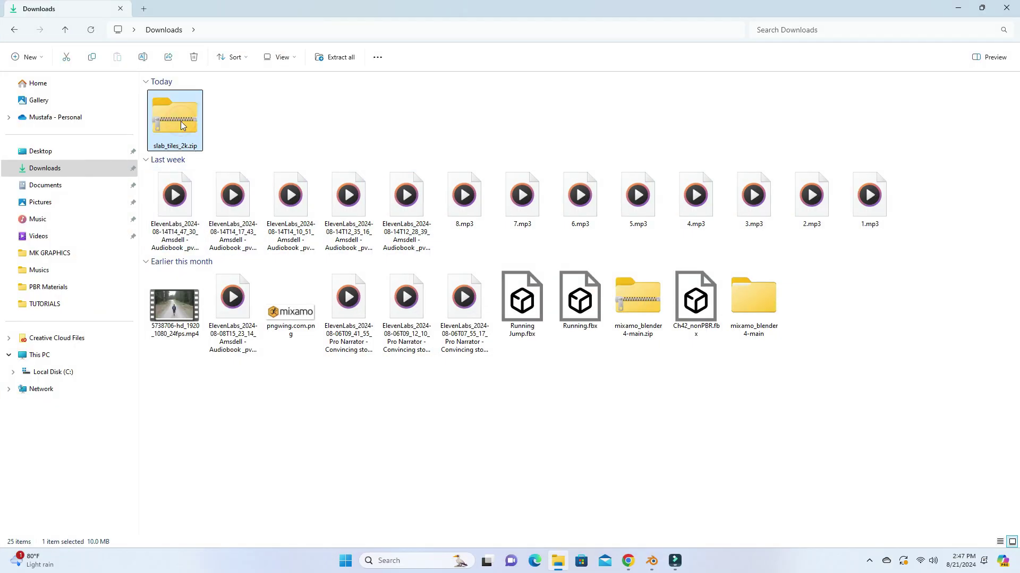
{"action": "right_click", "coordinate": [181, 122]}
{"action": "left_click", "coordinate": [236, 243]}
{"action": "left_click", "coordinate": [594, 380]}
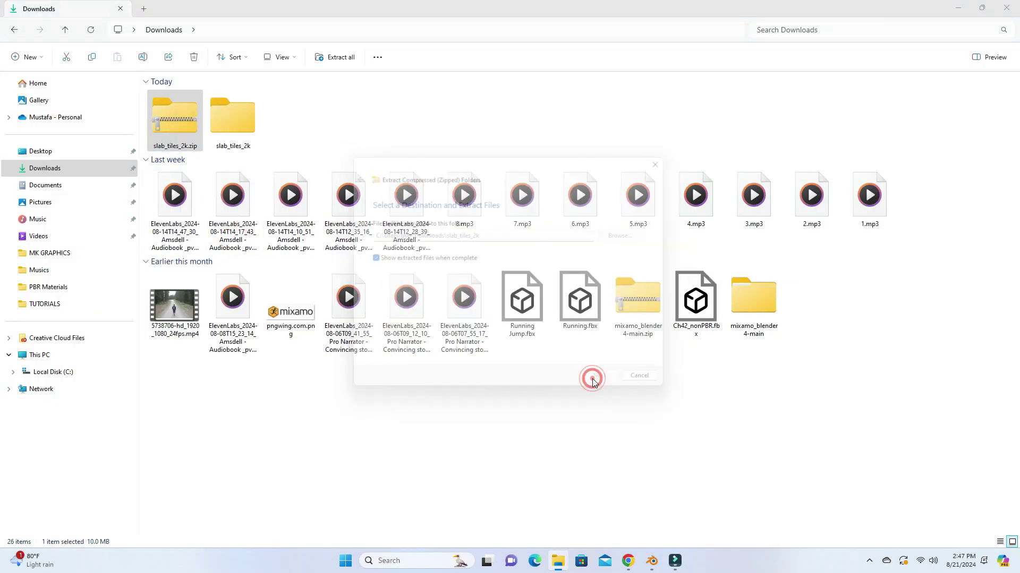
{"action": "double_click", "coordinate": [312, 114]}
{"action": "left_click", "coordinate": [282, 57]}
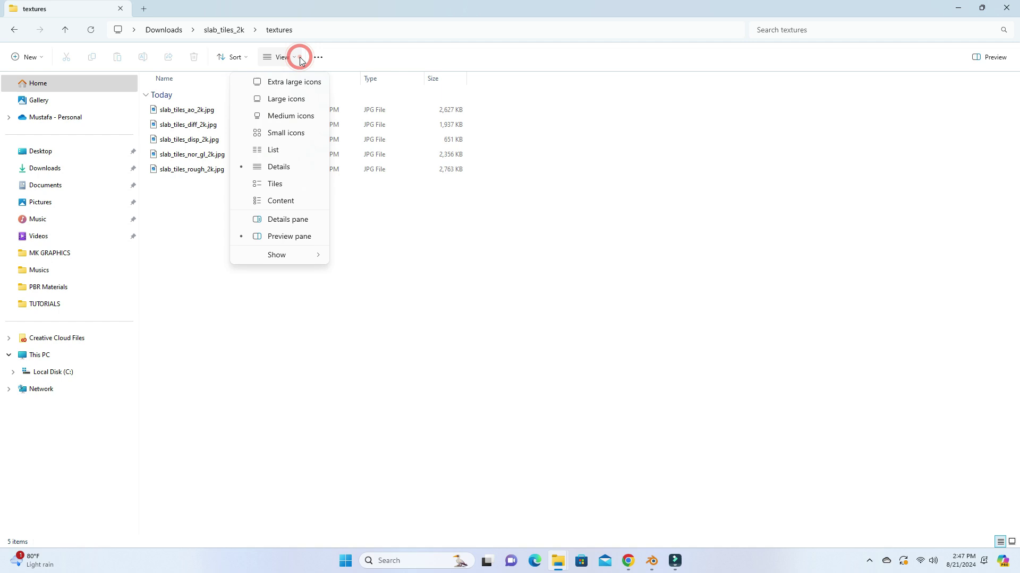
{"action": "left_click", "coordinate": [288, 77]}
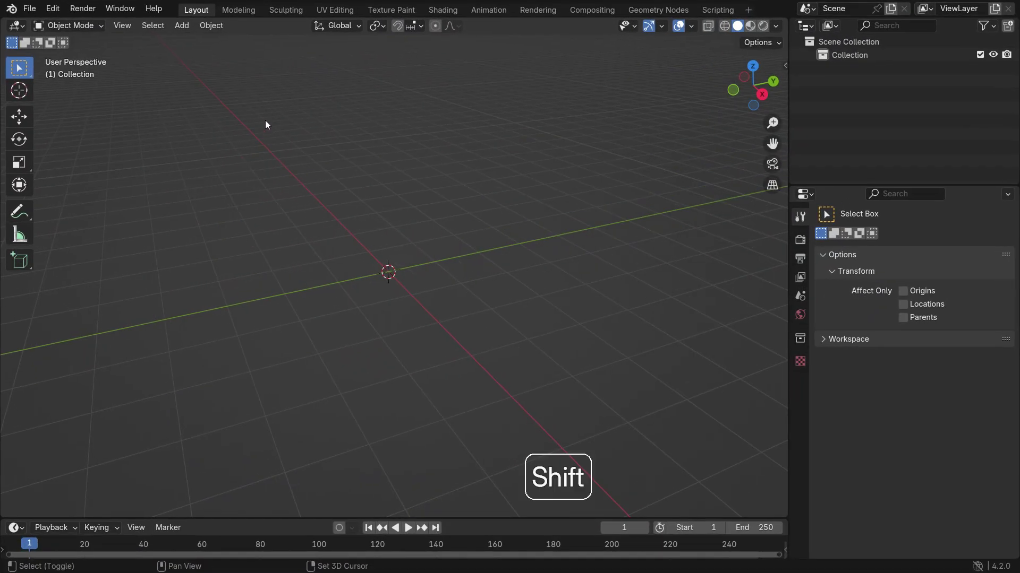
- Add a plane and switch the viewport to rendered shading
{"action": "key", "text": "shift+a"}
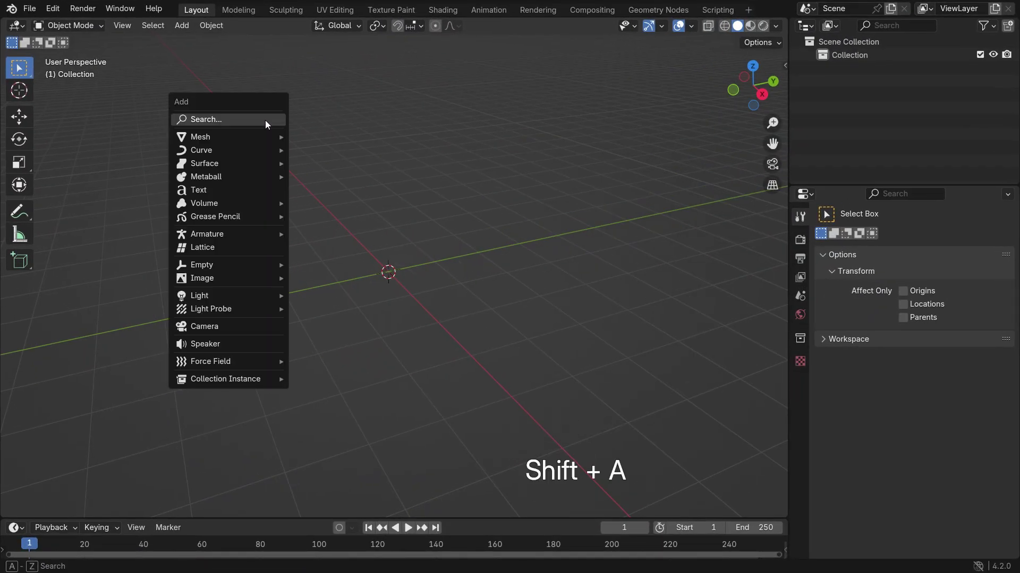
{"action": "mouse_move", "coordinate": [265, 132]}
{"action": "left_click", "coordinate": [320, 134]}
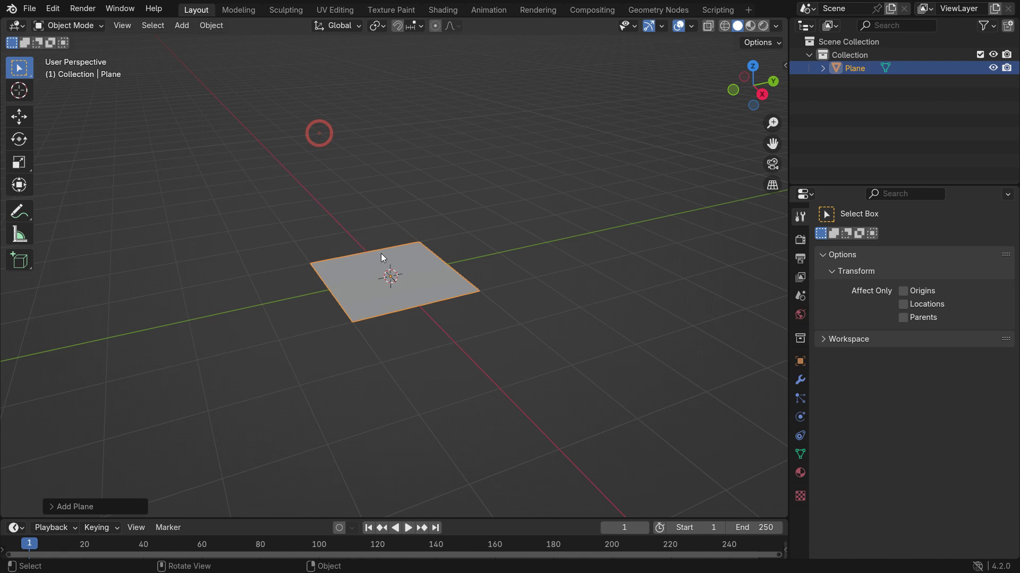
{"action": "scroll", "coordinate": [393, 273], "scroll_direction": "up", "scroll_amount": 4}
{"action": "key", "text": "z"}
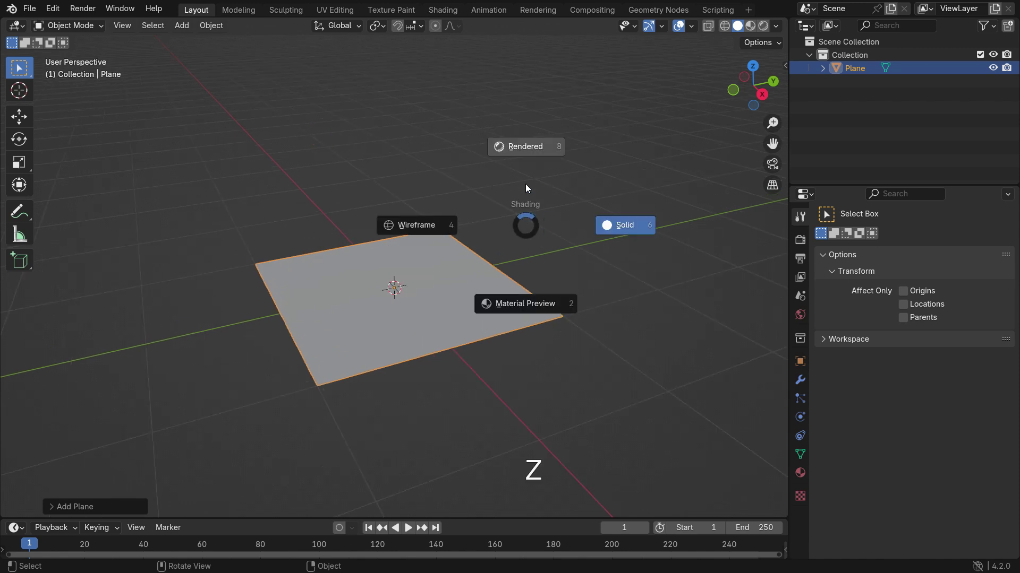
{"action": "left_click", "coordinate": [526, 150]}
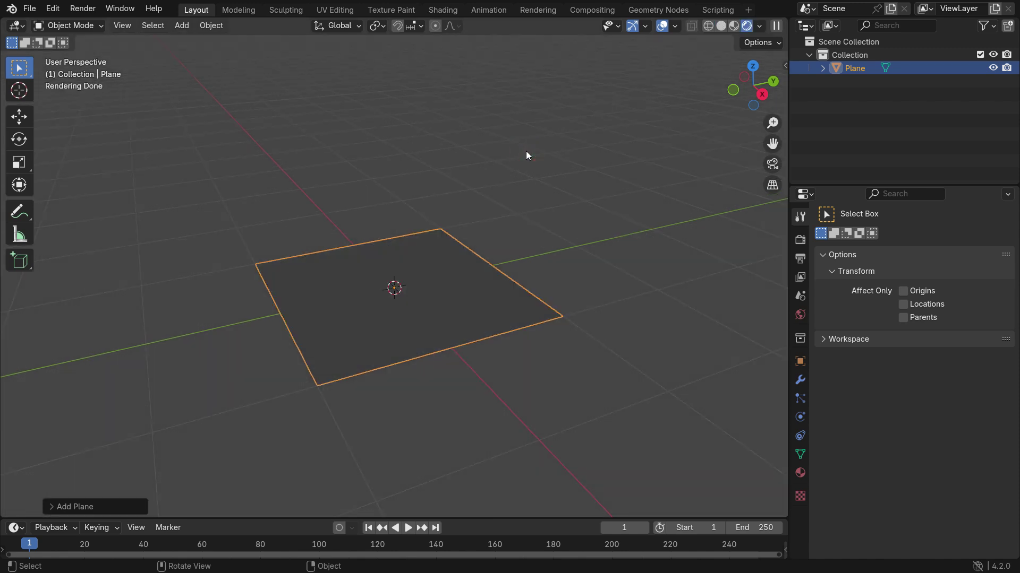
- Add a point light and raise it along Z high above the plane
{"action": "key", "text": "shift+a"}
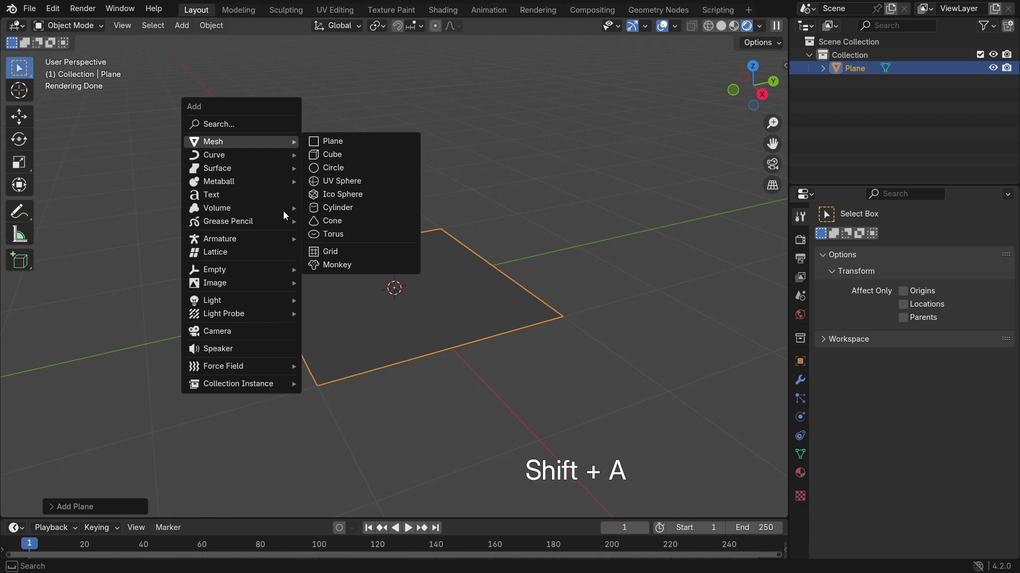
{"action": "mouse_move", "coordinate": [271, 300]}
{"action": "left_click", "coordinate": [326, 299]}
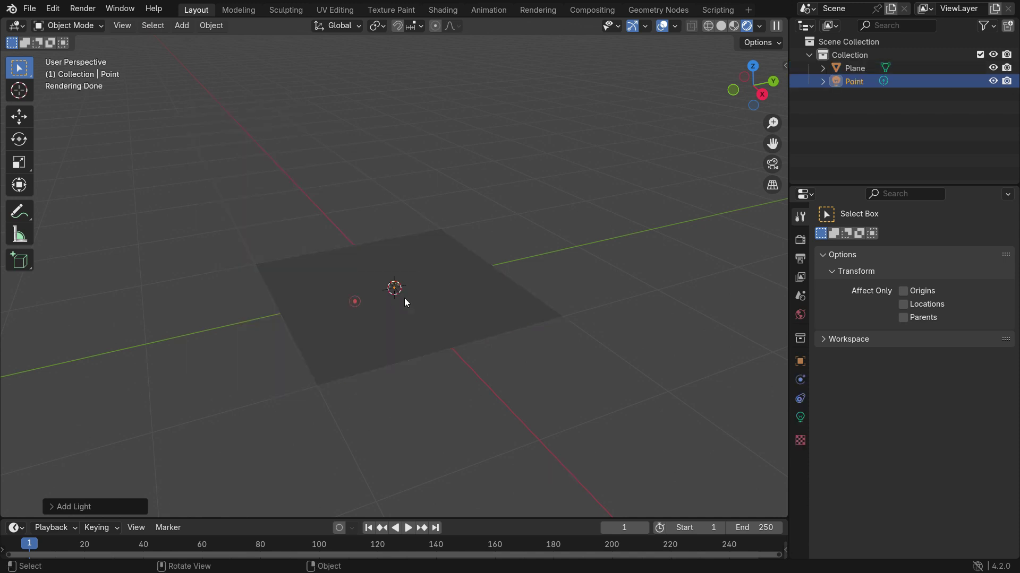
{"action": "key", "text": "g"}
{"action": "key", "text": "z"}
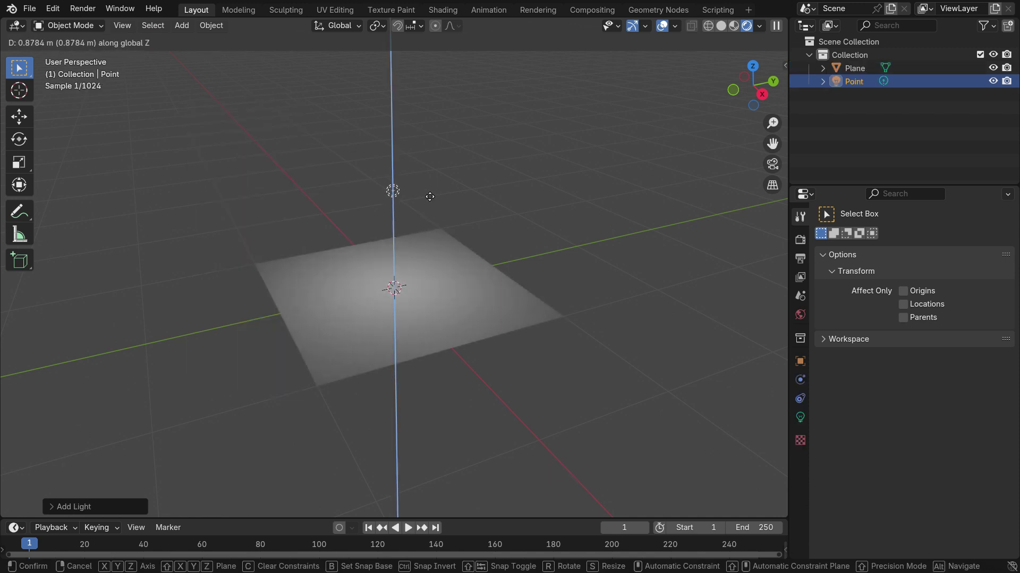
{"action": "left_click", "coordinate": [432, 177]}
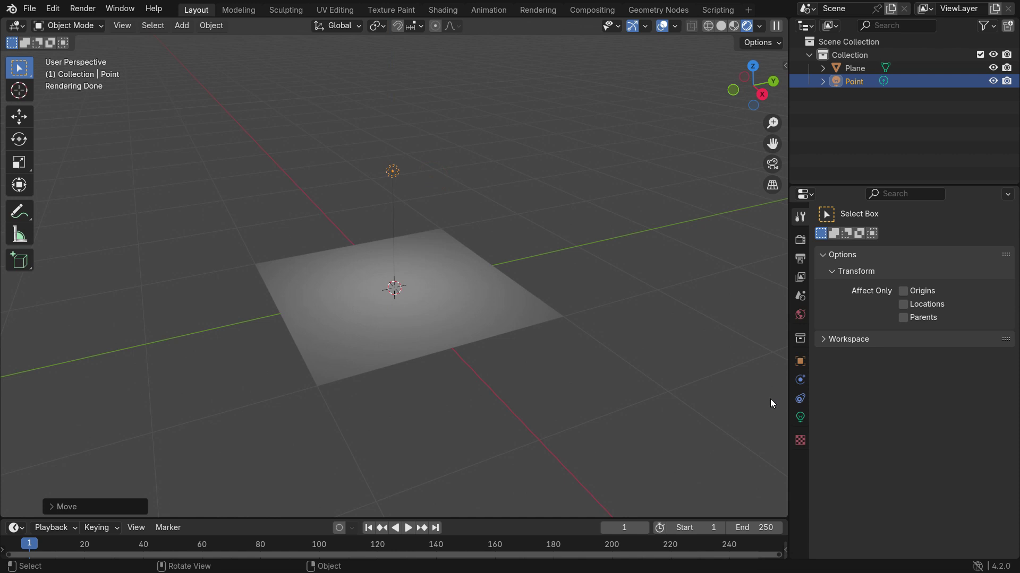
- Set the point light's power to 100 W
{"action": "left_click", "coordinate": [800, 418]}
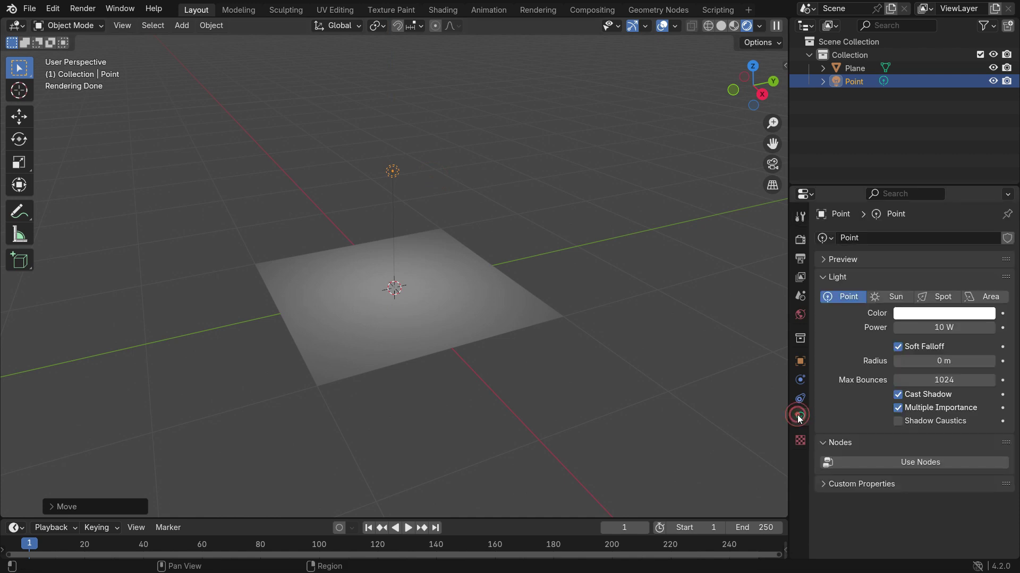
{"action": "left_click", "coordinate": [959, 325]}
{"action": "type", "text": "100"}
{"action": "key", "text": "Return"}
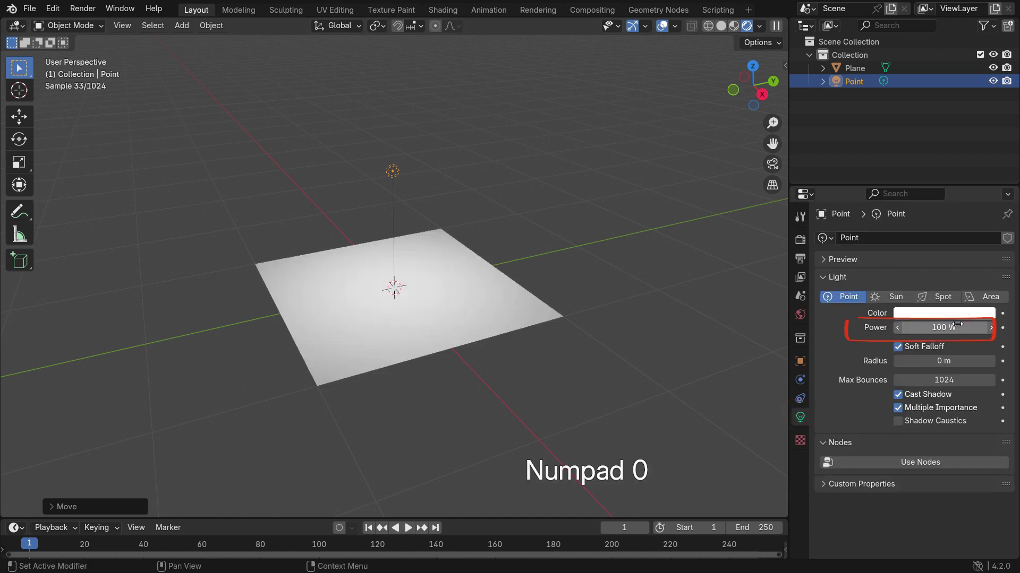
- Set Cycles max samples to 32 for the viewport and 64 for render
{"action": "left_click", "coordinate": [800, 240]}
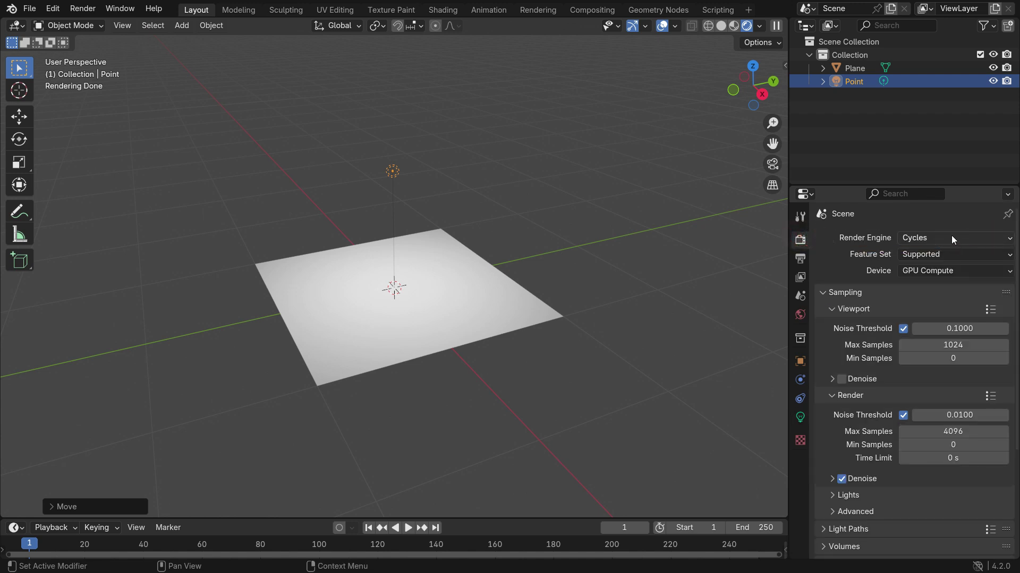
{"action": "left_click", "coordinate": [966, 345]}
{"action": "type", "text": "3"}
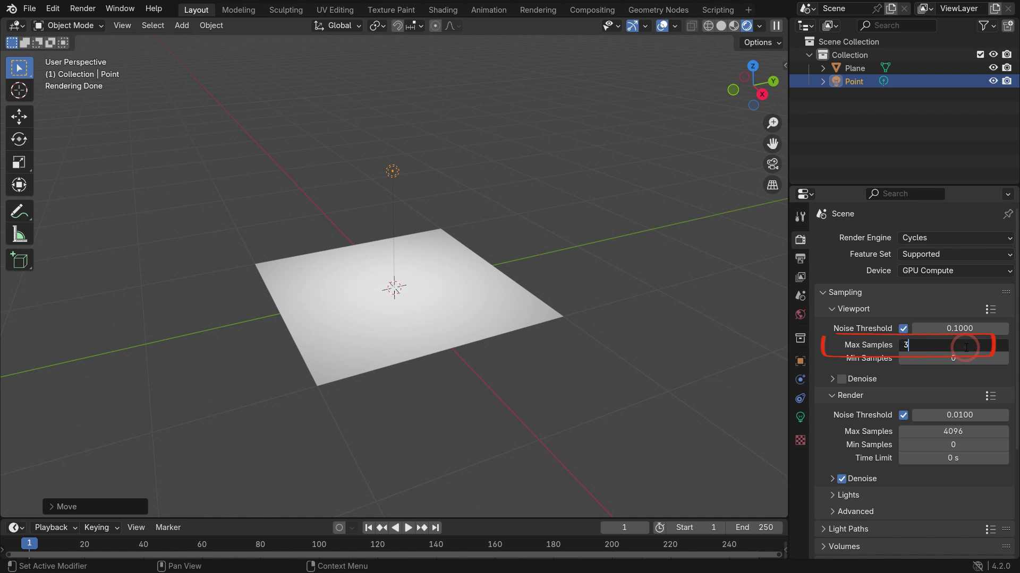
{"action": "type", "text": "2"}
{"action": "key", "text": "Return"}
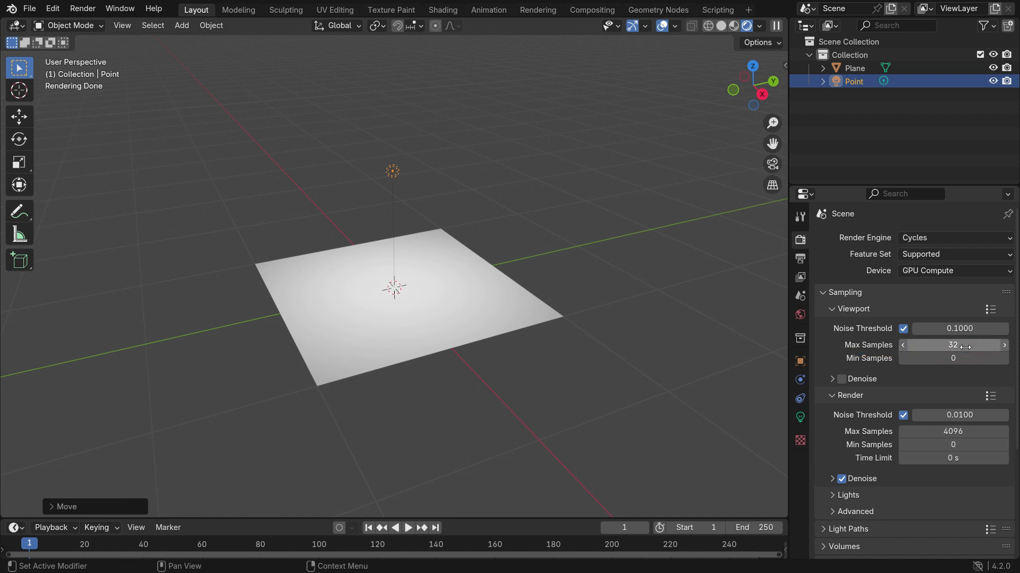
{"action": "left_click", "coordinate": [973, 432]}
{"action": "type", "text": "64"}
{"action": "key", "text": "Return"}
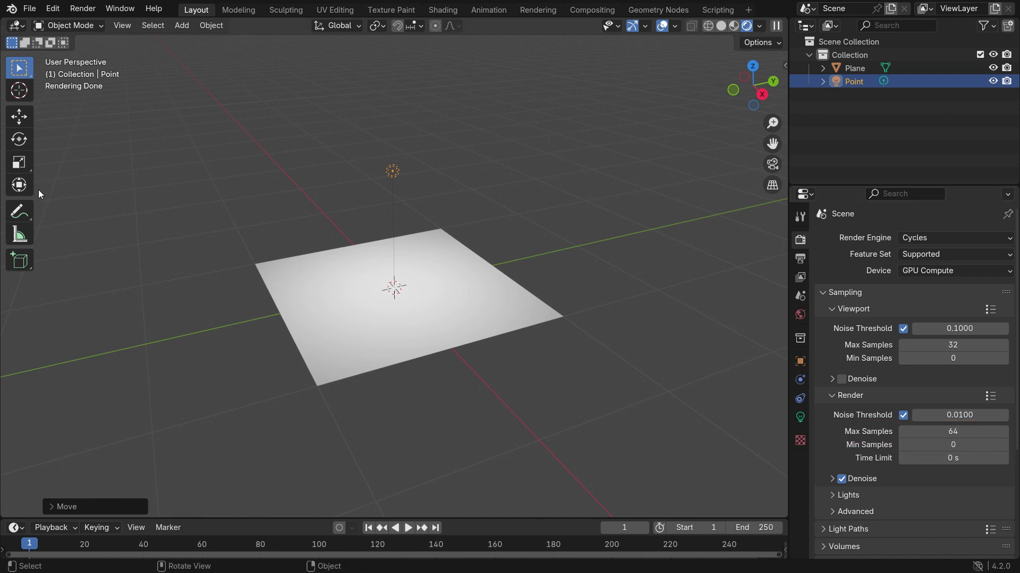
- Split the 3D view and turn the left pane into a Shader Editor without its sidebar
{"action": "left_click_drag", "start_coordinate": [3, 19], "coordinate": [455, 104]}
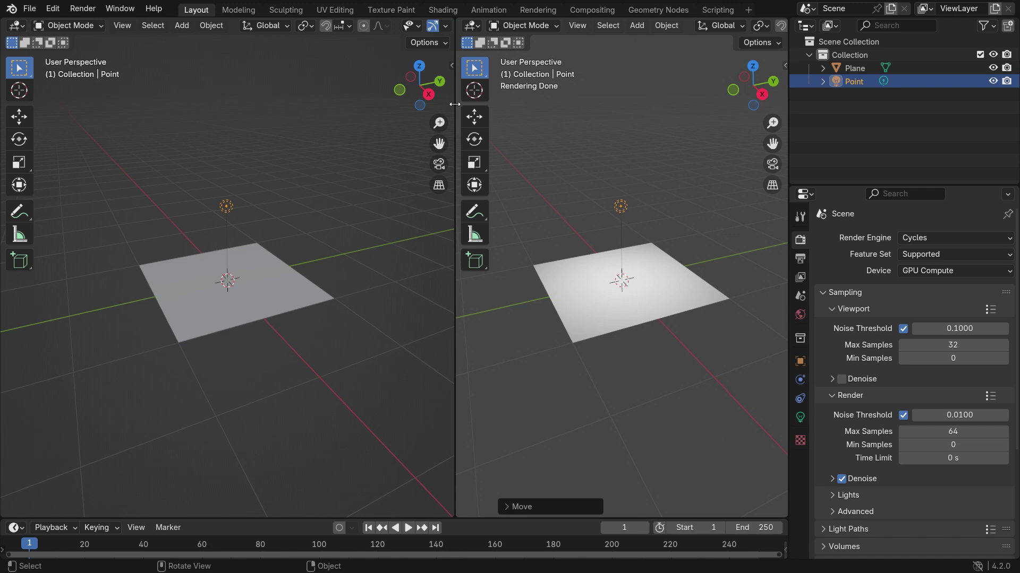
{"action": "left_click", "coordinate": [16, 26]}
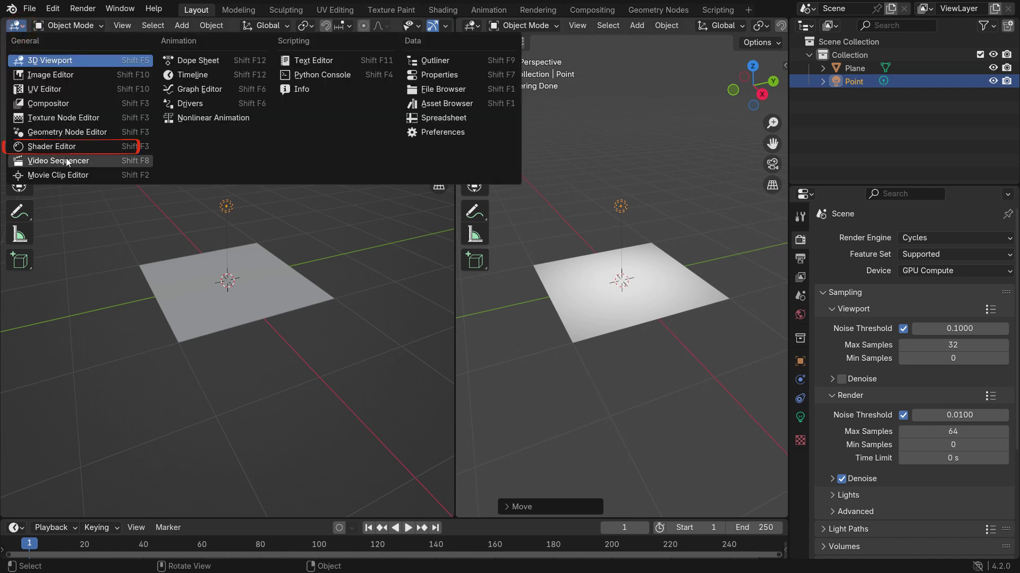
{"action": "left_click", "coordinate": [82, 151]}
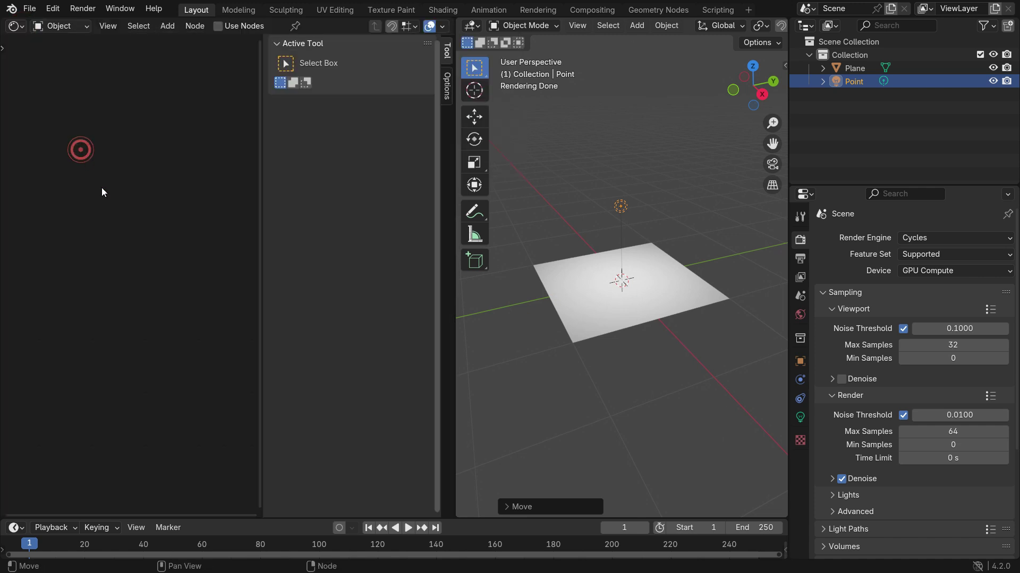
{"action": "key", "text": "n"}
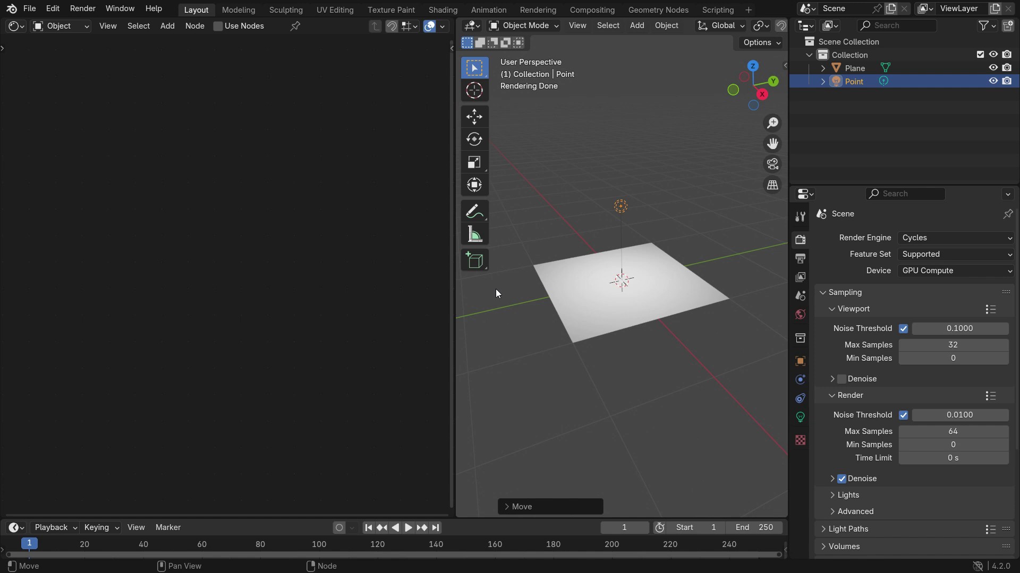
- Select the plane and give it a new material
{"action": "left_click", "coordinate": [601, 291]}
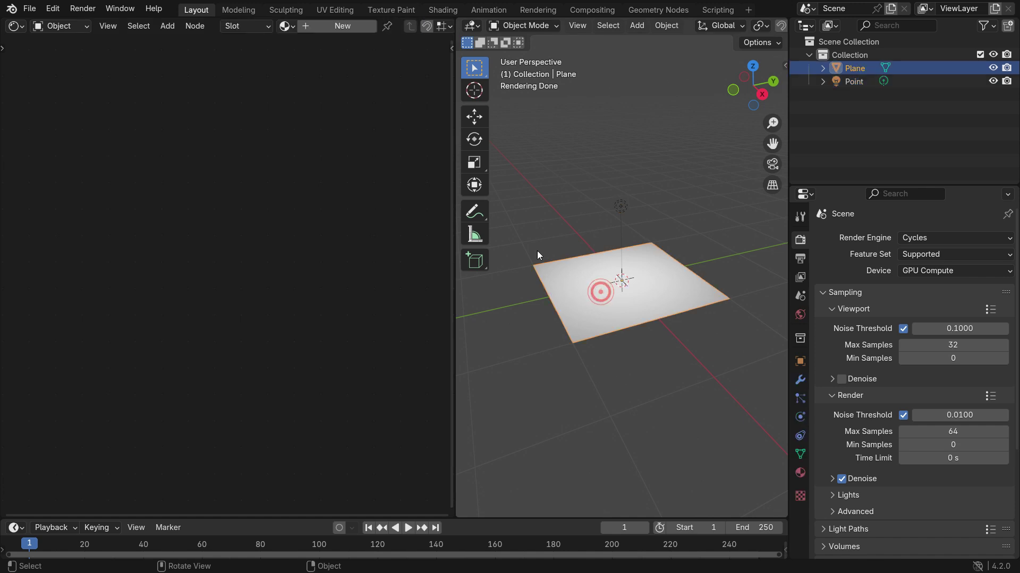
{"action": "left_click", "coordinate": [342, 26]}
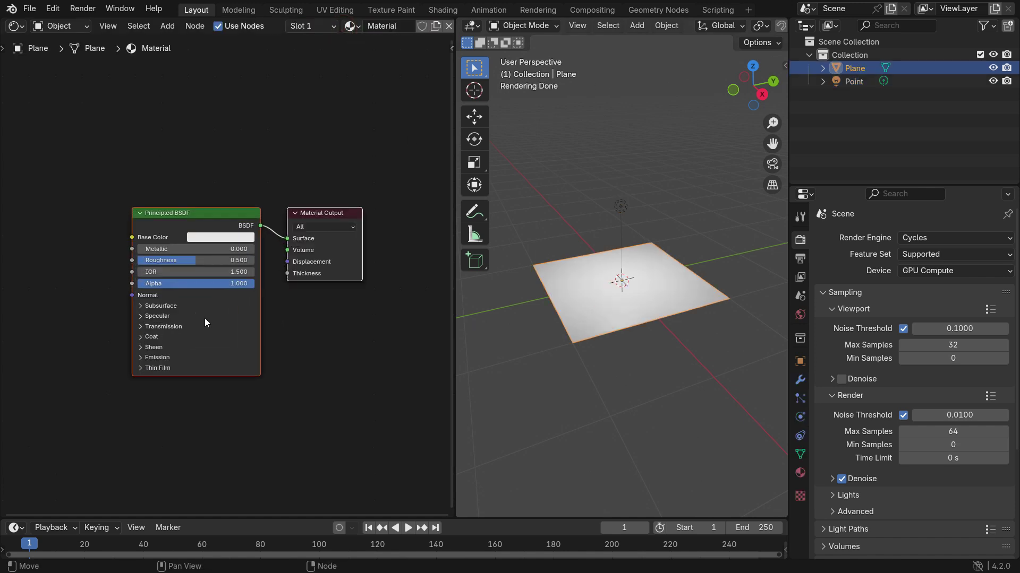
{"action": "scroll", "coordinate": [205, 323], "scroll_direction": "up", "scroll_amount": 2}
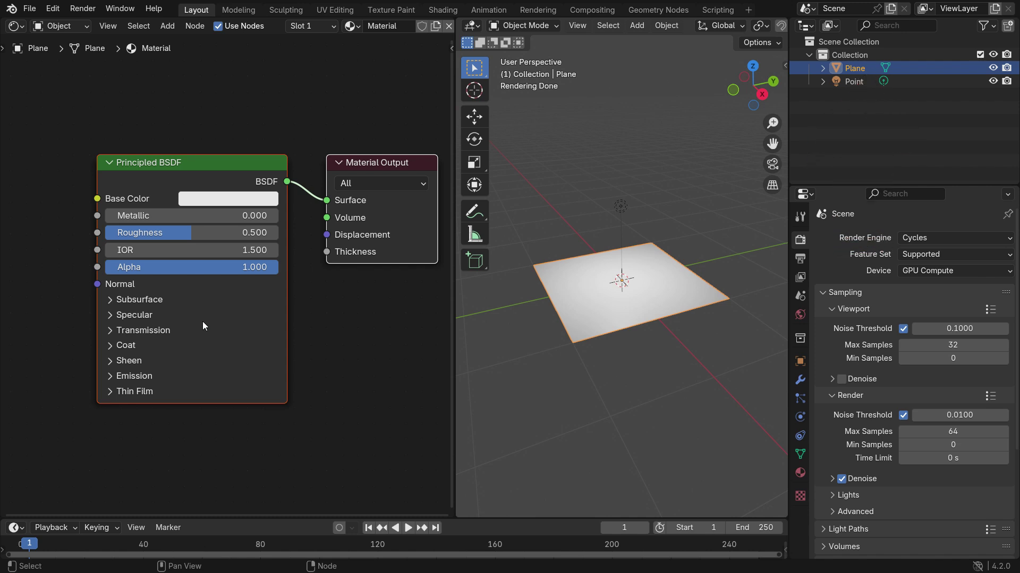
{"action": "scroll", "coordinate": [202, 321], "scroll_direction": "down", "scroll_amount": 2}
{"action": "middle_click_drag", "start_coordinate": [203, 321], "coordinate": [339, 315]}
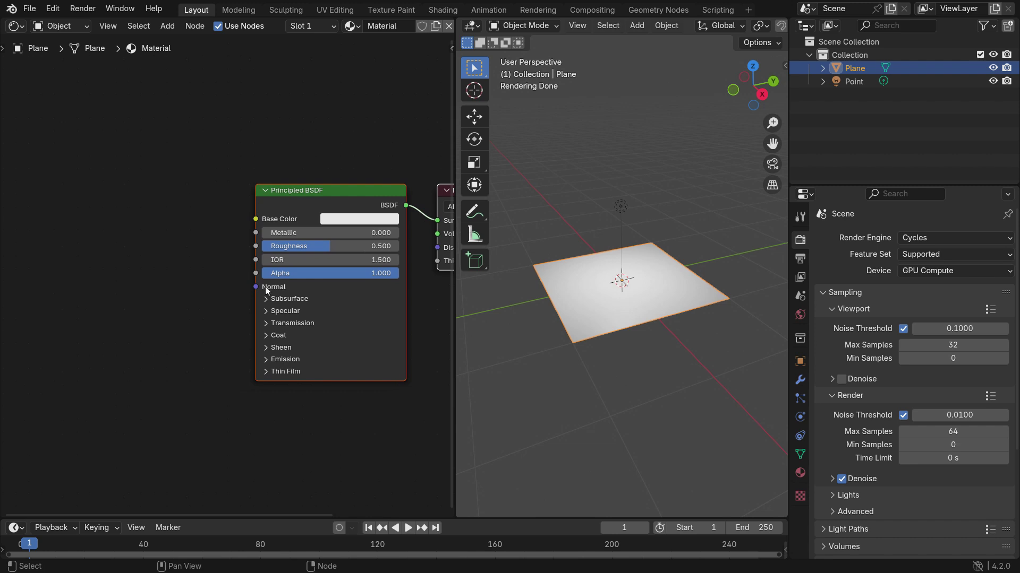
- Add an Image Texture node by searching 'image'
{"action": "key", "text": "shift+a"}
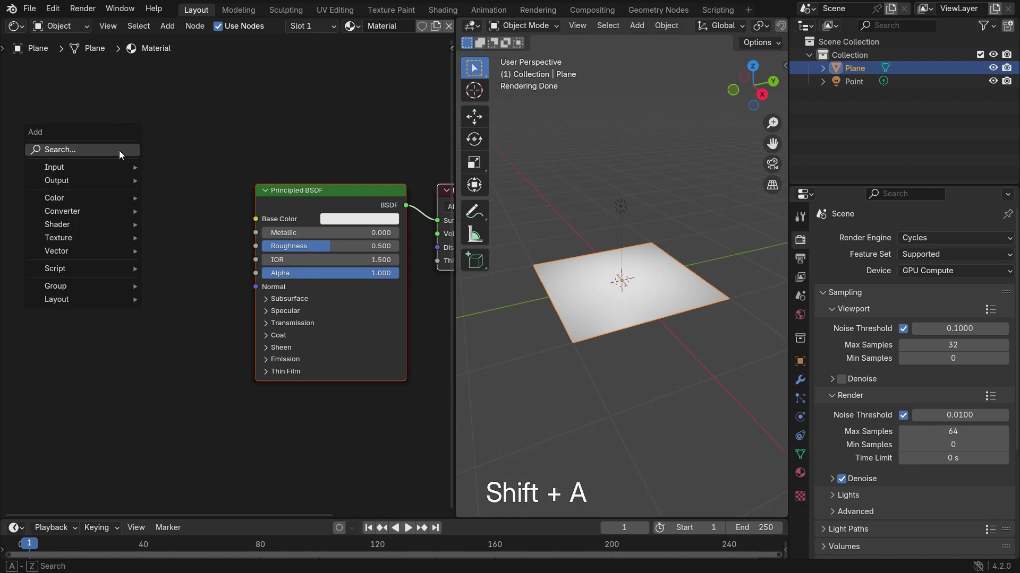
{"action": "left_click", "coordinate": [119, 151]}
{"action": "type", "text": "image"}
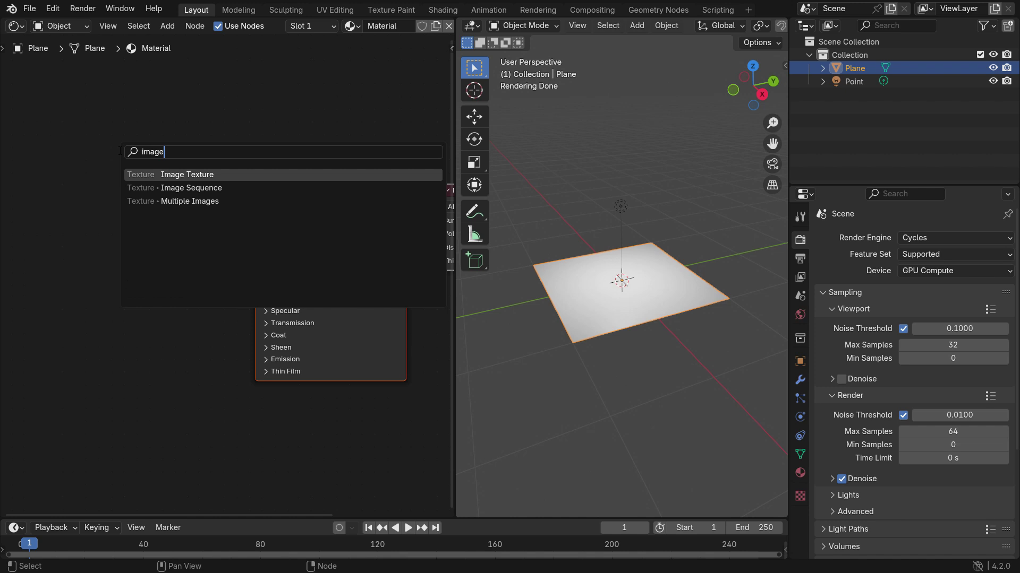
{"action": "left_click", "coordinate": [186, 171]}
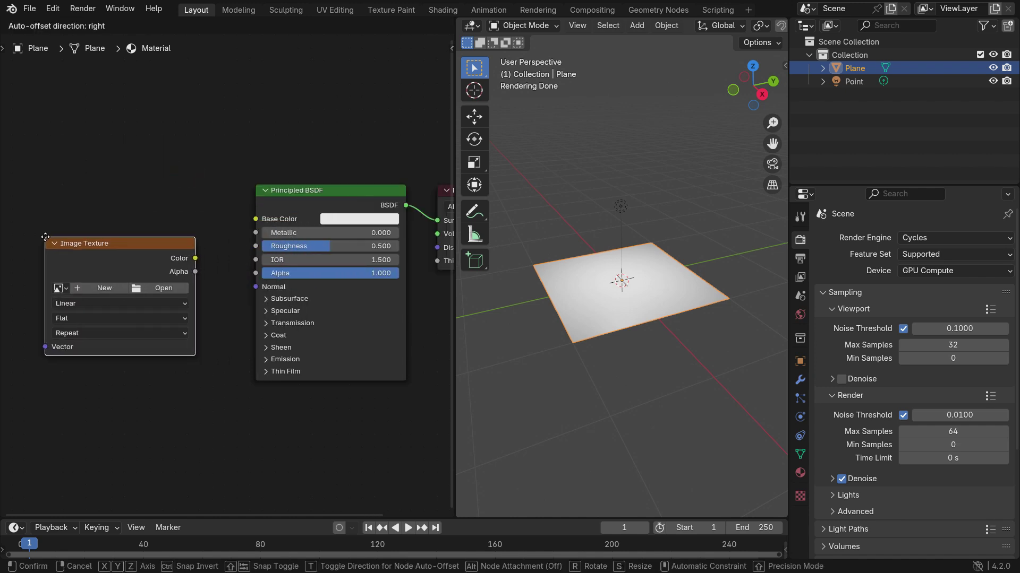
- Place the Image Texture node and load slab_tiles_diff_2k.jpg from Downloads/slab_tiles_2k/textures
{"action": "left_click", "coordinate": [45, 237]}
{"action": "scroll", "coordinate": [67, 314], "scroll_direction": "up", "scroll_amount": 2}
{"action": "scroll", "coordinate": [67, 313], "scroll_direction": "up", "scroll_amount": 2}
{"action": "left_click", "coordinate": [213, 276]}
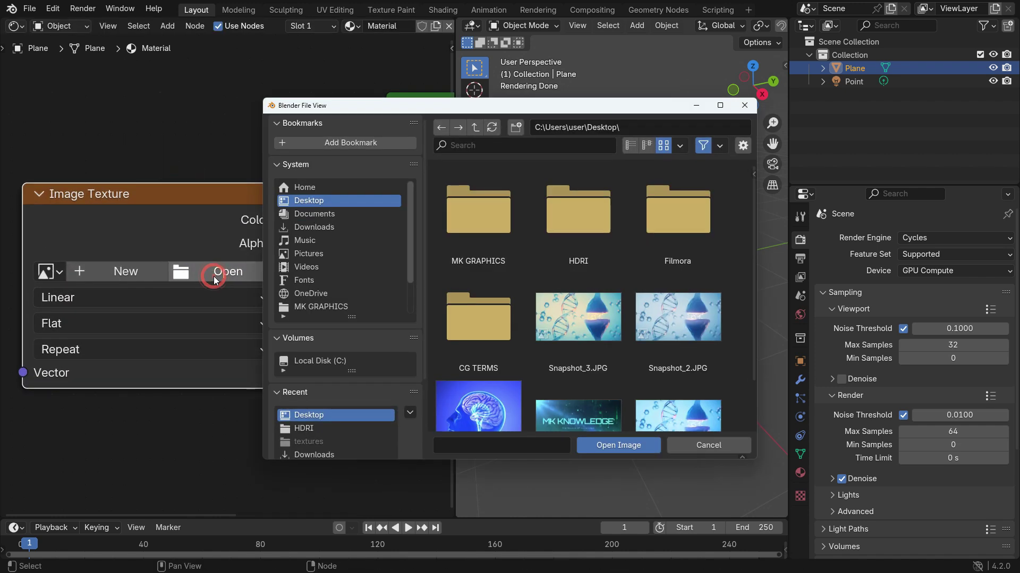
{"action": "left_click", "coordinate": [329, 229]}
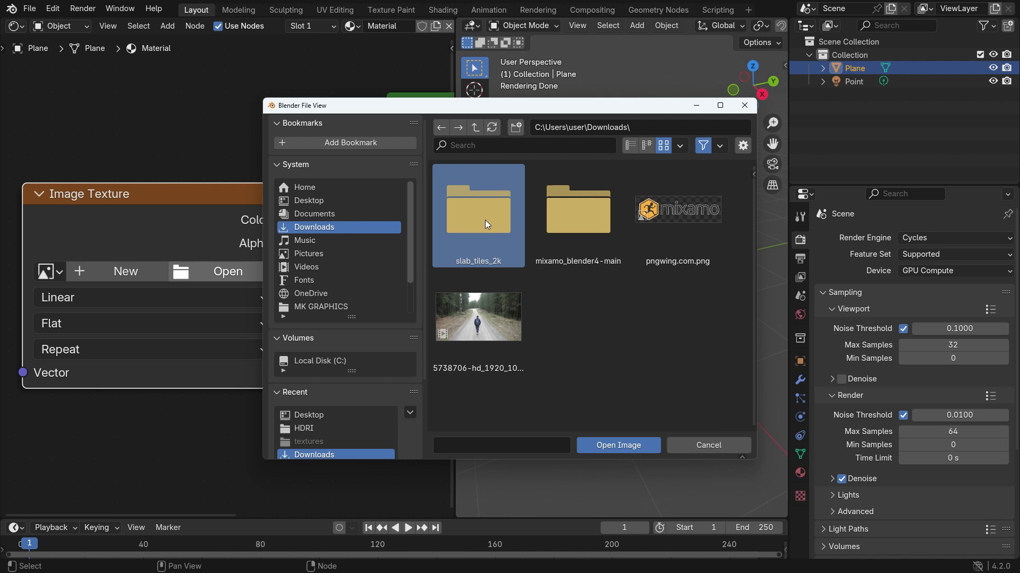
{"action": "double_click", "coordinate": [485, 220]}
{"action": "double_click", "coordinate": [486, 220]}
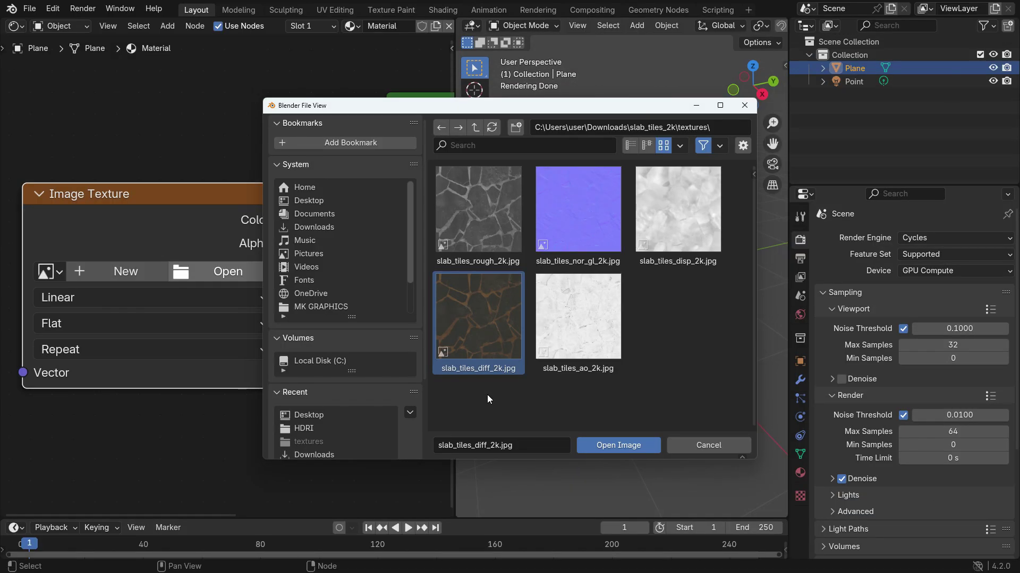
{"action": "left_click", "coordinate": [644, 451]}
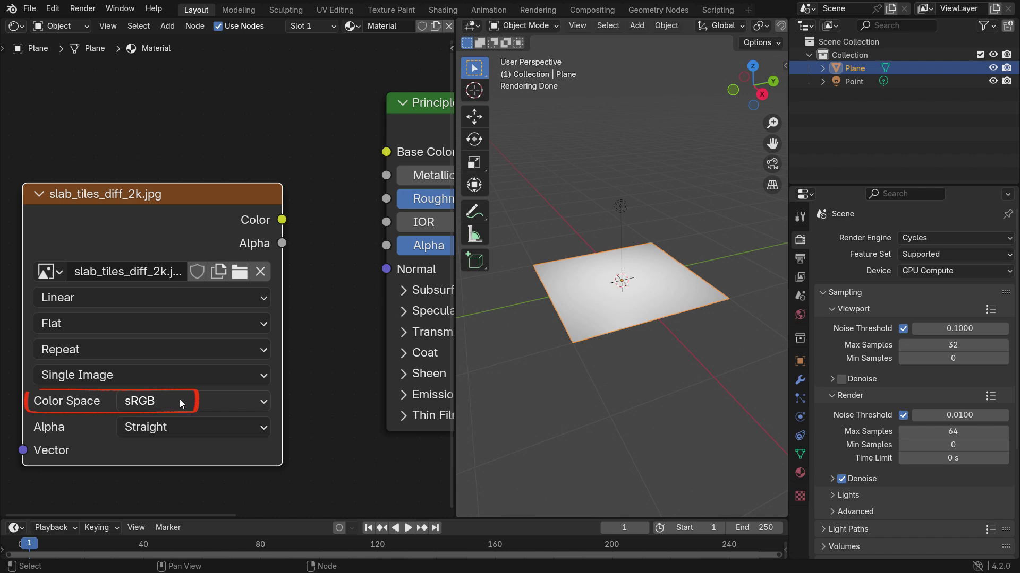
- Connect the image Color to Base Color and view the tiled plane from above
{"action": "left_click_drag", "start_coordinate": [283, 220], "coordinate": [391, 142]}
{"action": "scroll", "coordinate": [635, 310], "scroll_direction": "up", "scroll_amount": 3}
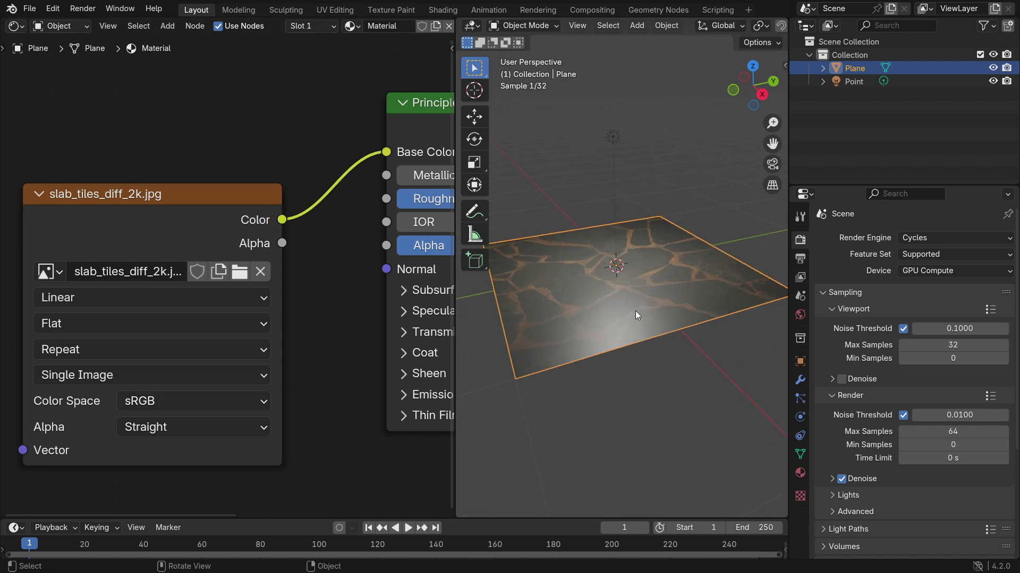
{"action": "middle_click_drag", "start_coordinate": [642, 284], "coordinate": [589, 313]}
{"action": "key", "text": "t"}
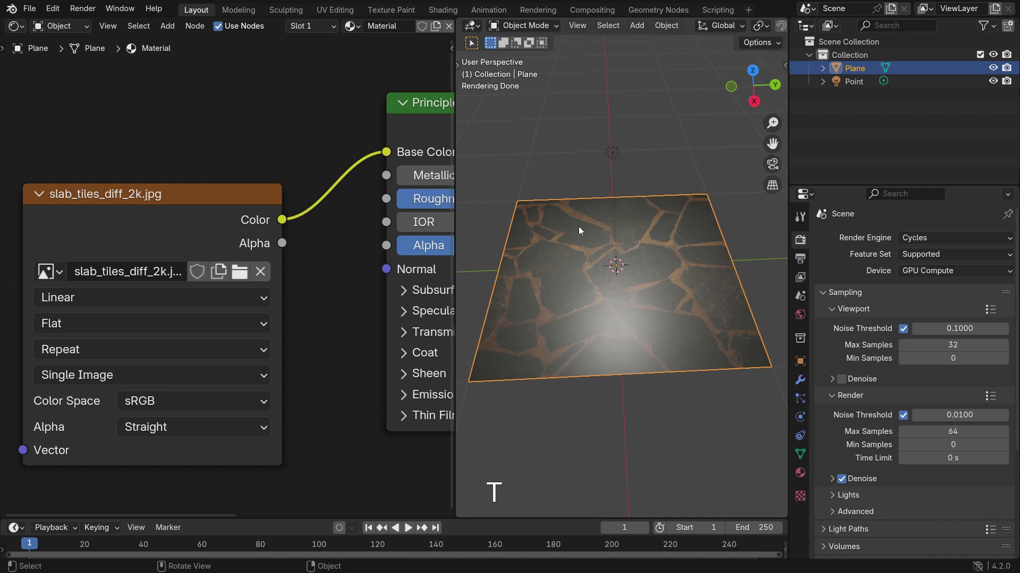
{"action": "middle_click_drag", "start_coordinate": [579, 226], "coordinate": [616, 310]}
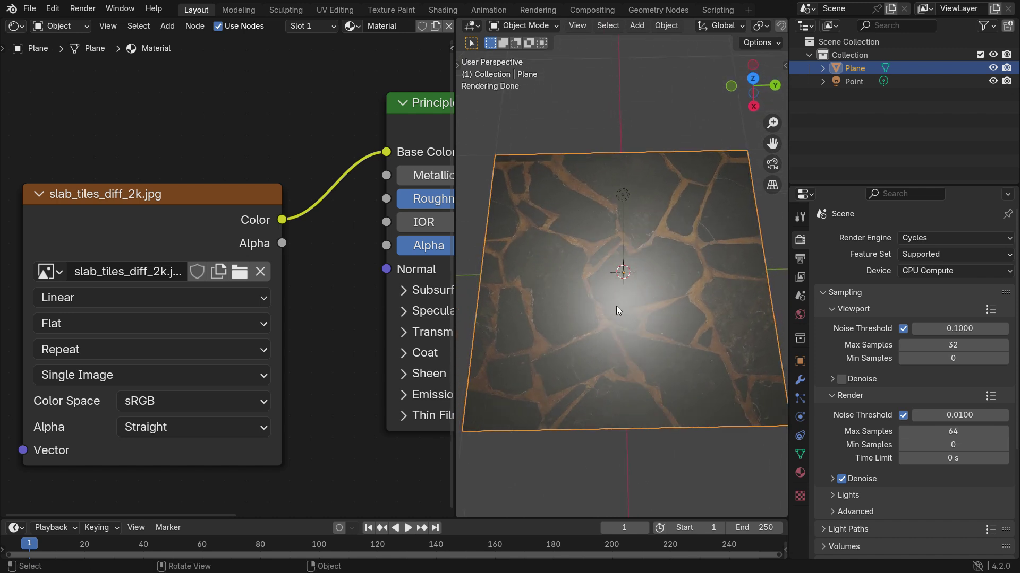
{"action": "scroll", "coordinate": [223, 278], "scroll_direction": "down", "scroll_amount": 4}
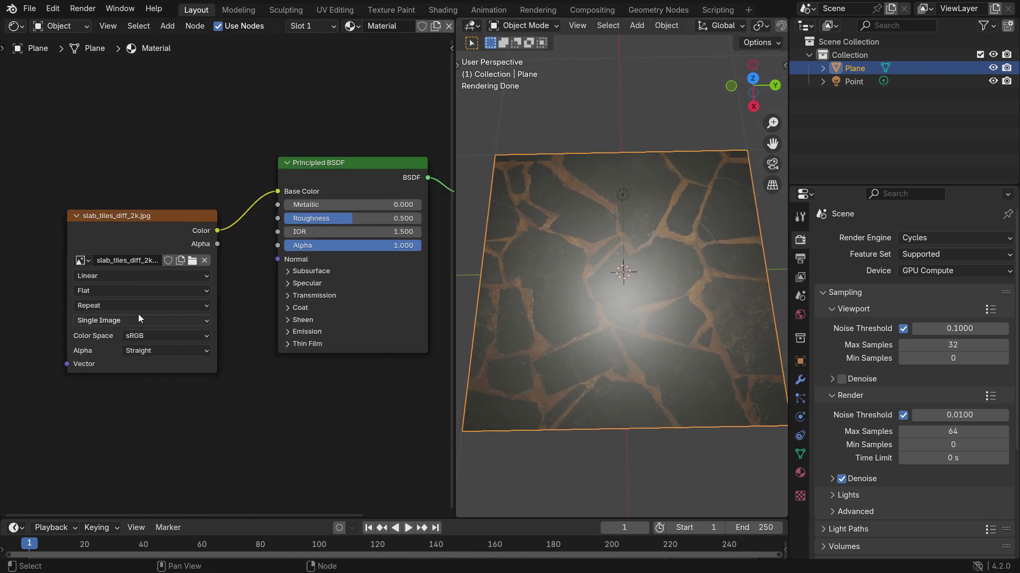
- Add Texture Coordinate and Mapping nodes to the left of the image node
{"action": "middle_click_drag", "start_coordinate": [138, 319], "coordinate": [373, 326]}
{"action": "key", "text": "shift+a"}
{"action": "left_click", "coordinate": [160, 136]}
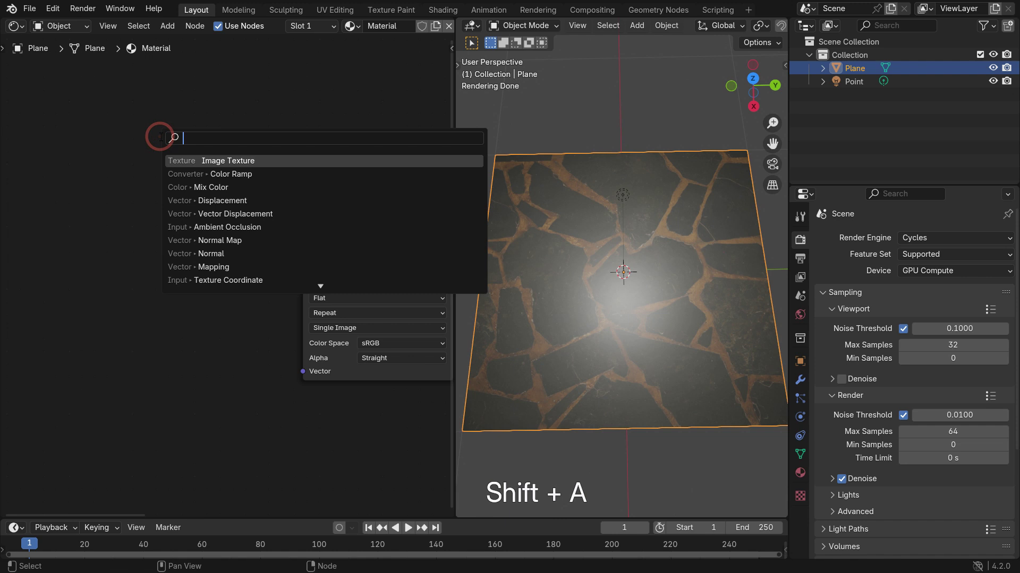
{"action": "type", "text": "texture coo"}
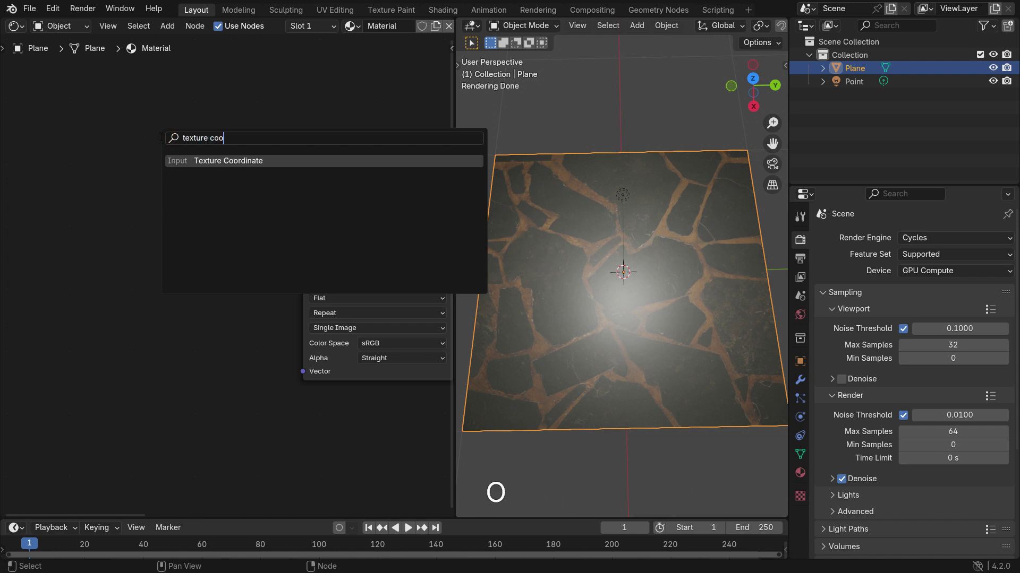
{"action": "left_click", "coordinate": [176, 160]}
{"action": "left_click", "coordinate": [206, 165]}
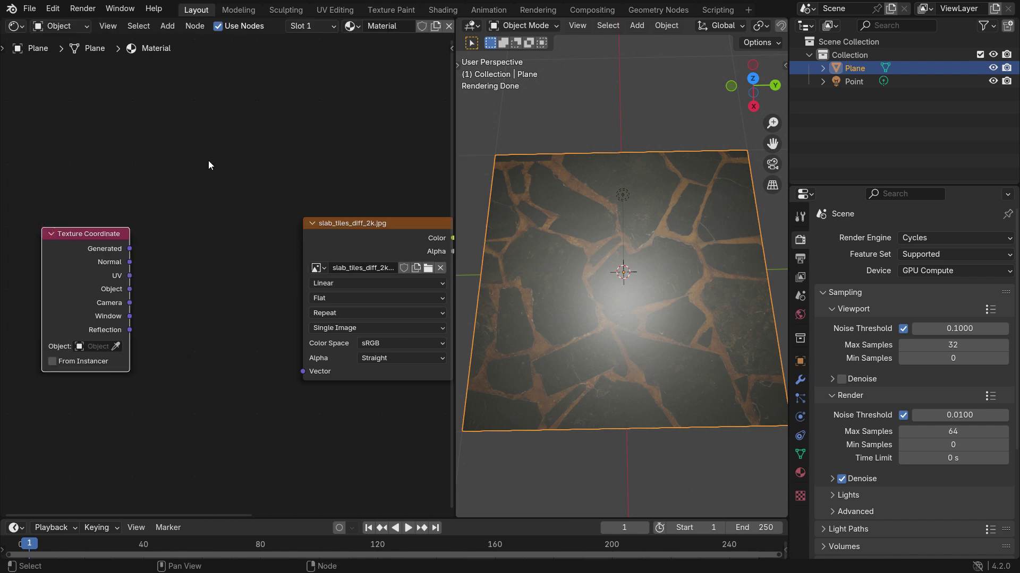
{"action": "key", "text": "shift+a"}
{"action": "left_click", "coordinate": [208, 160]}
{"action": "type", "text": "mapp"}
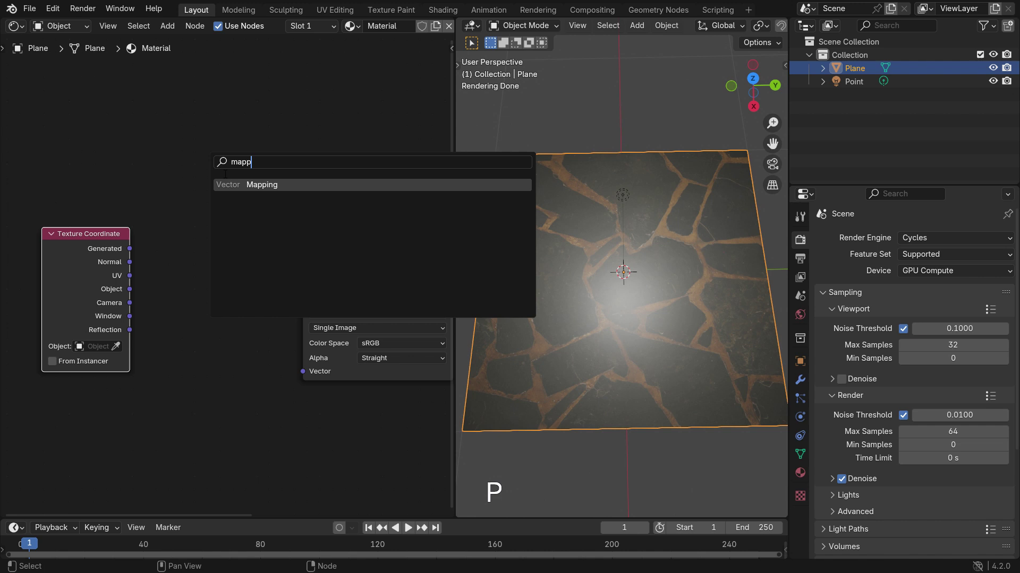
{"action": "left_click", "coordinate": [277, 185]}
{"action": "left_click", "coordinate": [176, 202]}
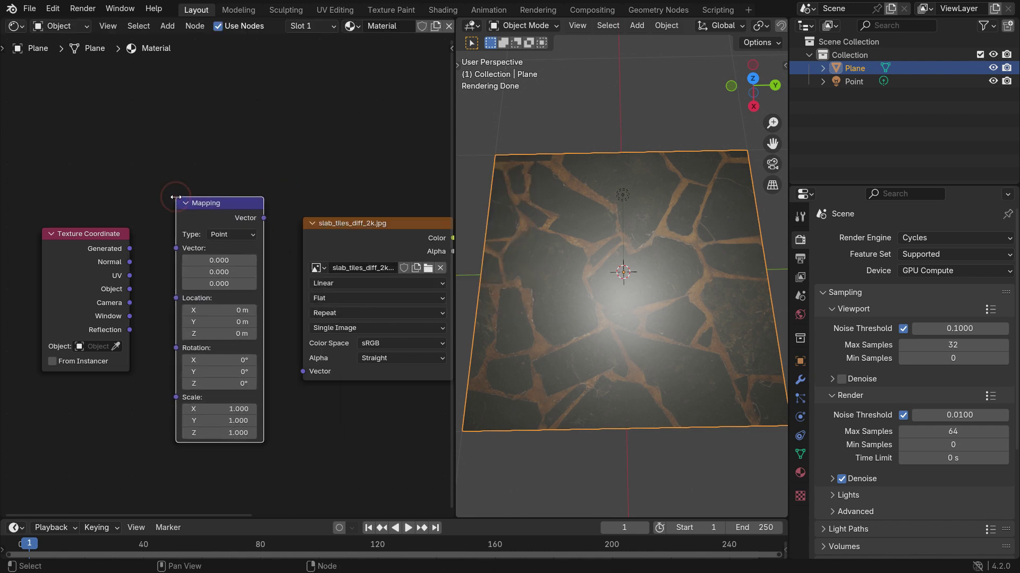
- Wire Generated coordinates through Mapping into the image texture's Vector input
{"action": "scroll", "coordinate": [185, 391], "scroll_direction": "up", "scroll_amount": 1}
{"action": "left_click_drag", "start_coordinate": [118, 222], "coordinate": [171, 225]}
{"action": "left_click_drag", "start_coordinate": [275, 186], "coordinate": [296, 216]}
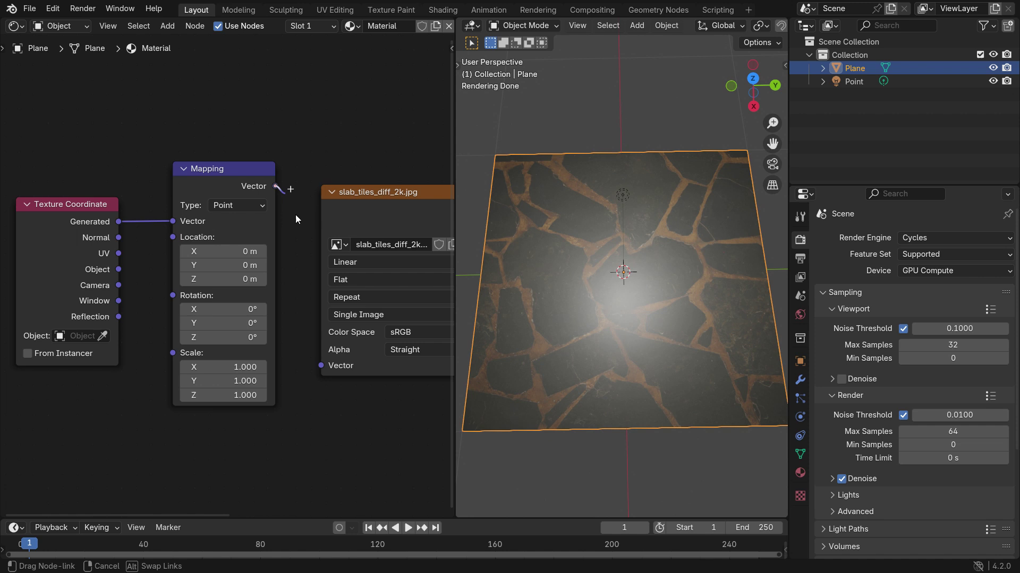
{"action": "left_click_drag", "start_coordinate": [318, 370], "coordinate": [319, 370]}
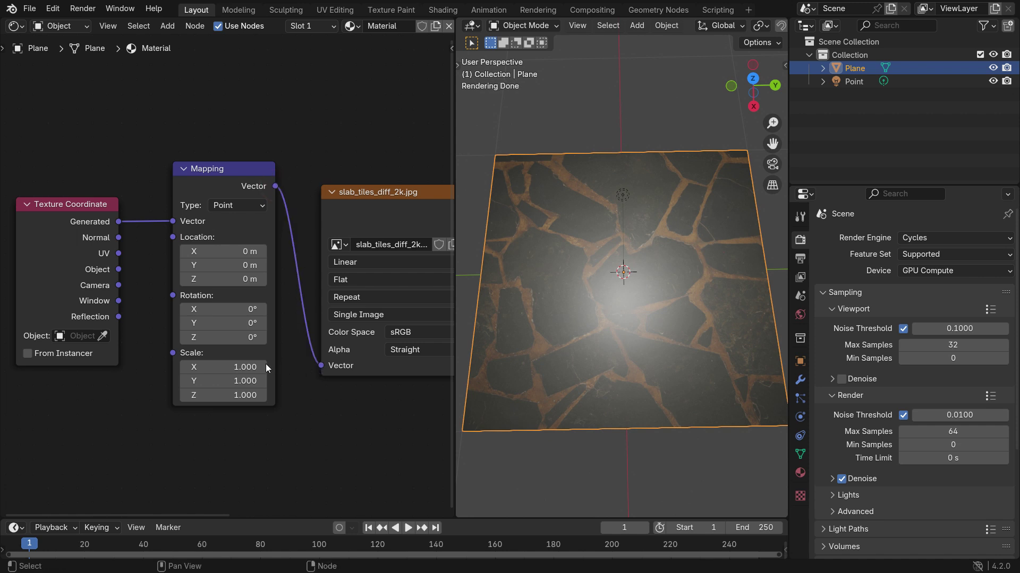
- Set the Mapping scale to 2 on all axes
{"action": "left_click_drag", "start_coordinate": [264, 367], "coordinate": [552, 395]}
{"action": "left_click_drag", "start_coordinate": [321, 367], "coordinate": [235, 364]}
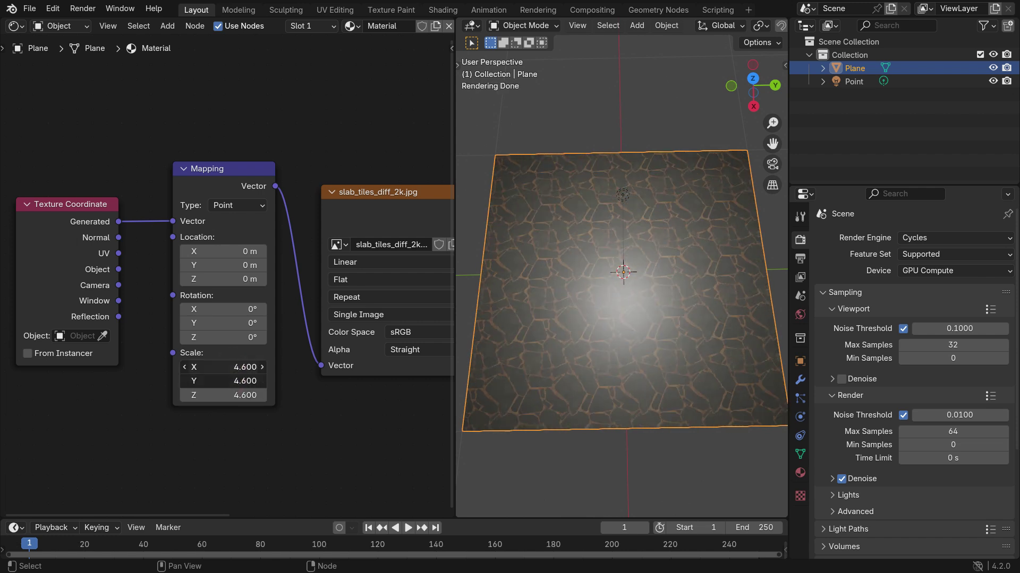
{"action": "type", "text": "2"}
{"action": "key", "text": "Return"}
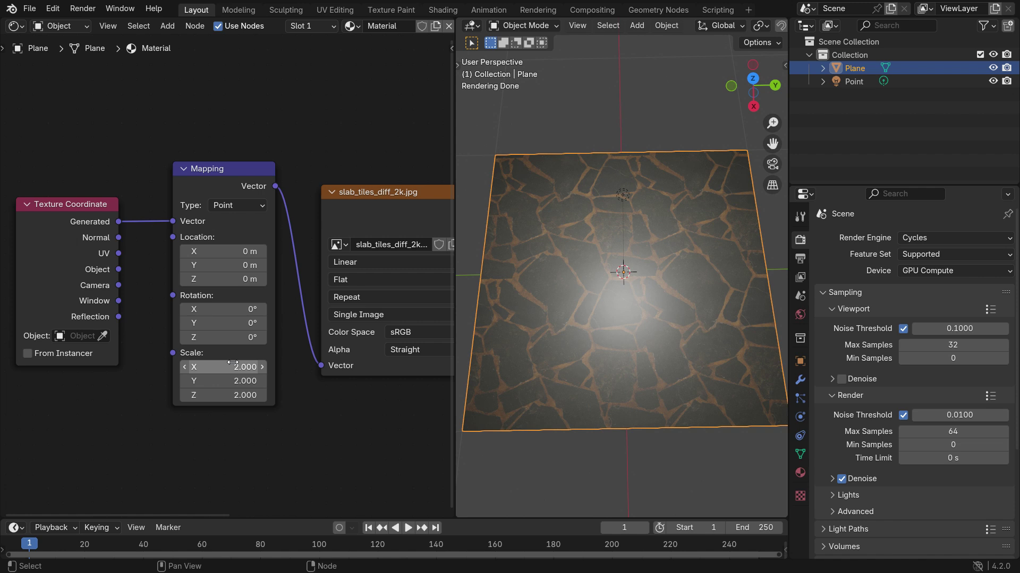
- Reset the Mapping rotation to 0° and location to 0 m
{"action": "left_click_drag", "start_coordinate": [223, 310], "coordinate": [246, 312]}
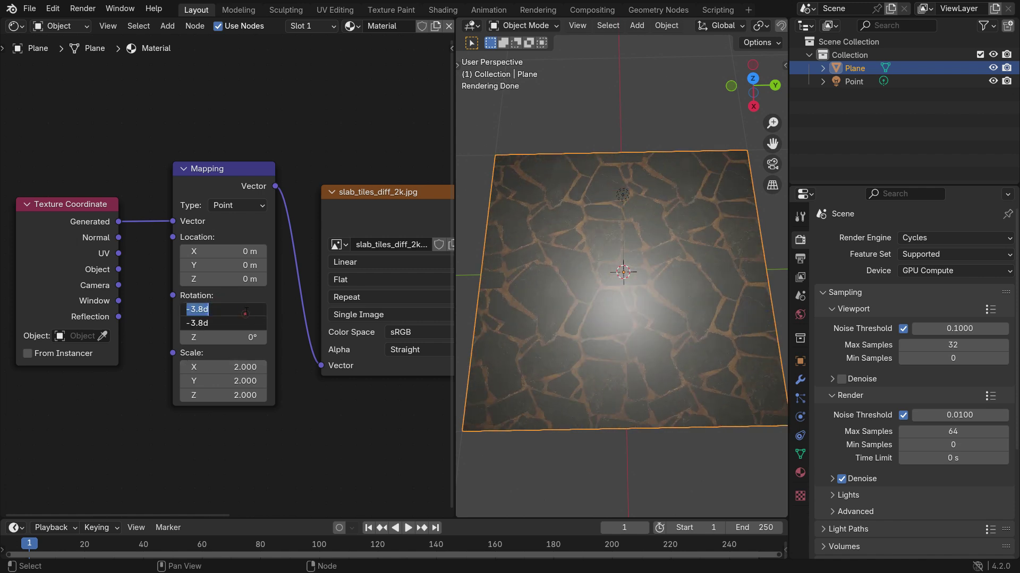
{"action": "type", "text": "0"}
{"action": "key", "text": "Return"}
{"action": "mouse_move", "coordinate": [219, 251]}
{"action": "left_mouse_down"}
{"action": "mouse_move", "coordinate": [220, 265]}
{"action": "mouse_move", "coordinate": [255, 265]}
{"action": "mouse_move", "coordinate": [220, 279]}
{"action": "mouse_move", "coordinate": [234, 279]}
{"action": "mouse_move", "coordinate": [214, 253]}
{"action": "left_mouse_up"}
{"action": "type", "text": "0"}
{"action": "key", "text": "Return"}
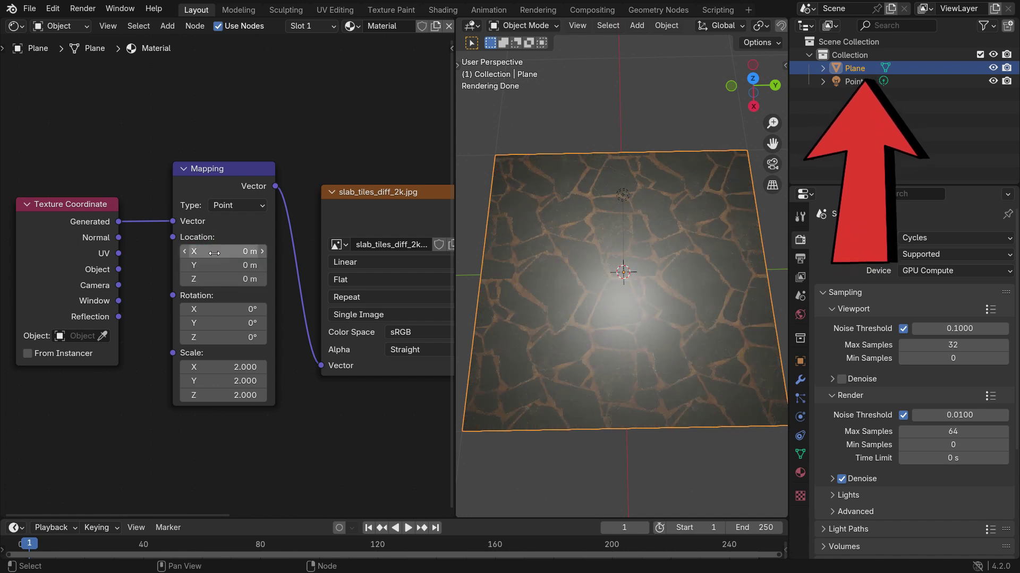
- Add a second Image Texture node below the first one
{"action": "scroll", "coordinate": [231, 327], "scroll_direction": "down", "scroll_amount": 2}
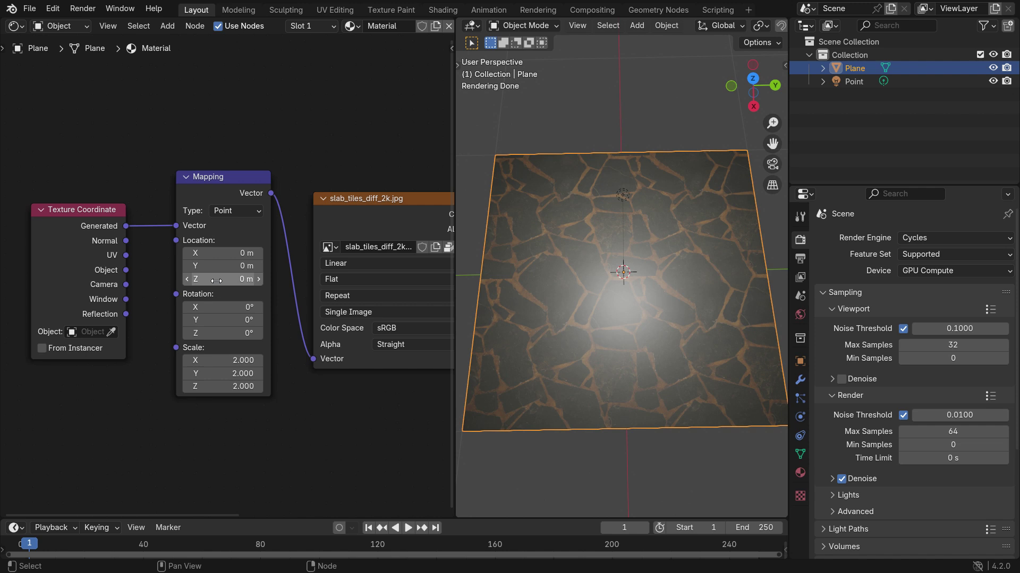
{"action": "middle_click_drag", "start_coordinate": [231, 326], "coordinate": [240, 337]}
{"action": "key", "text": "shift+a"}
{"action": "type", "text": "ima"}
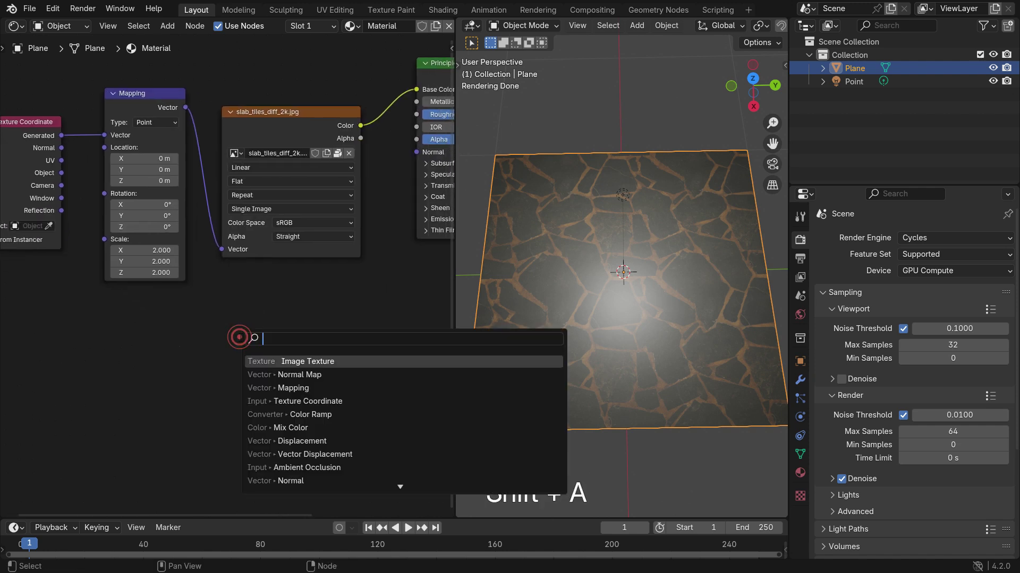
{"action": "type", "text": "ge"}
{"action": "left_click", "coordinate": [300, 361]}
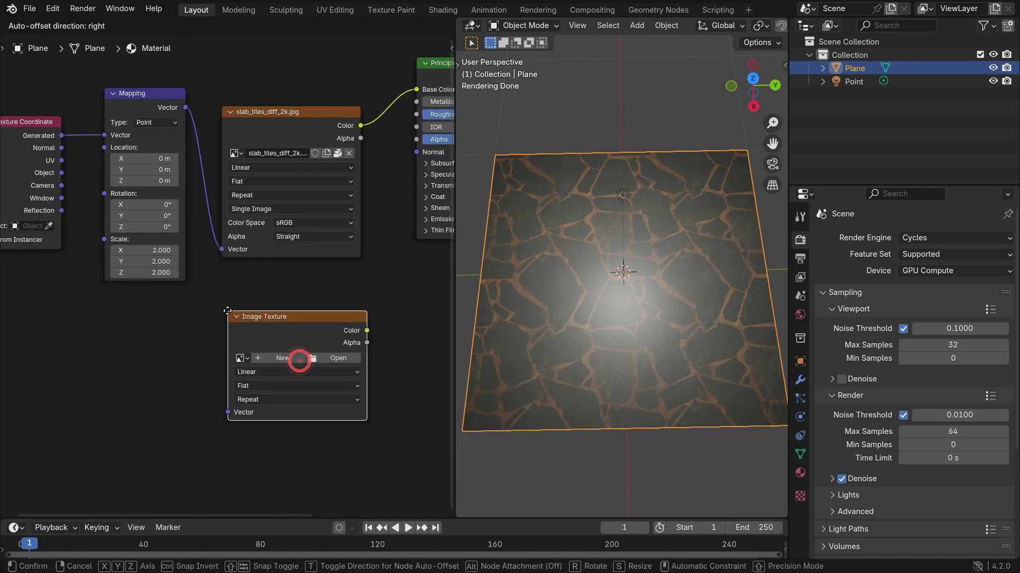
{"action": "left_click", "coordinate": [251, 320]}
{"action": "scroll", "coordinate": [250, 320], "scroll_direction": "down", "scroll_amount": 2}
{"action": "left_click", "coordinate": [105, 160]}
{"action": "key", "text": "g"}
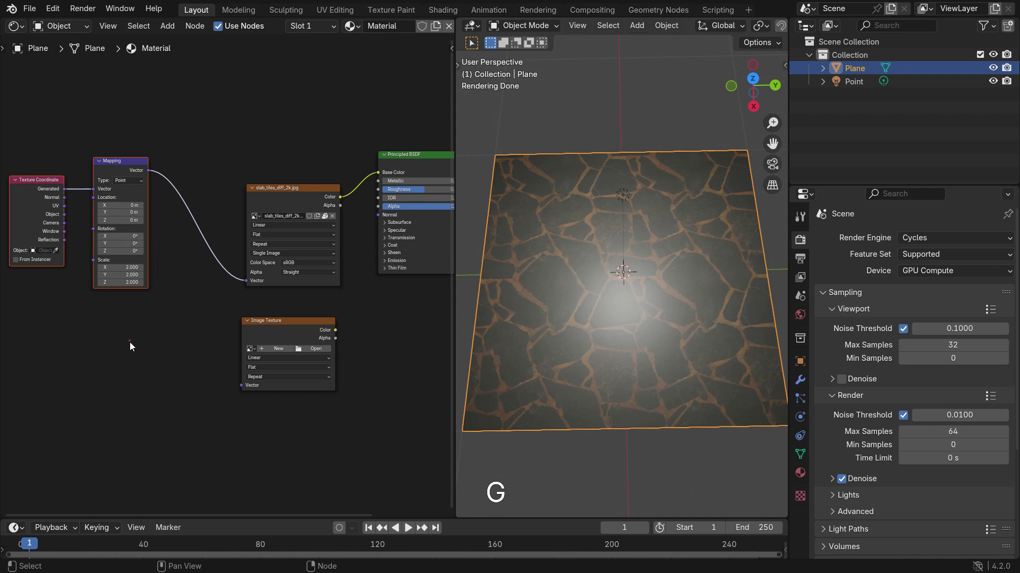
{"action": "scroll", "coordinate": [129, 346], "scroll_direction": "down", "scroll_amount": 3}
{"action": "scroll", "coordinate": [227, 337], "scroll_direction": "up", "scroll_amount": 5}
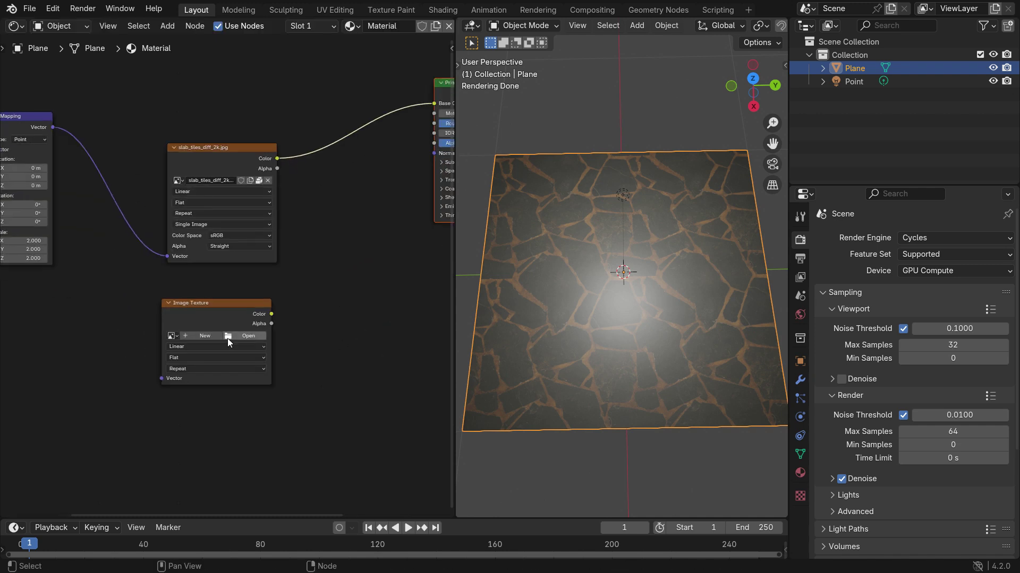
- Load slab_tiles_nor_gl_2k.jpg from Downloads/slab_tiles_2k/textures into the new node
{"action": "left_click", "coordinate": [273, 338]}
{"action": "left_click", "coordinate": [313, 228]}
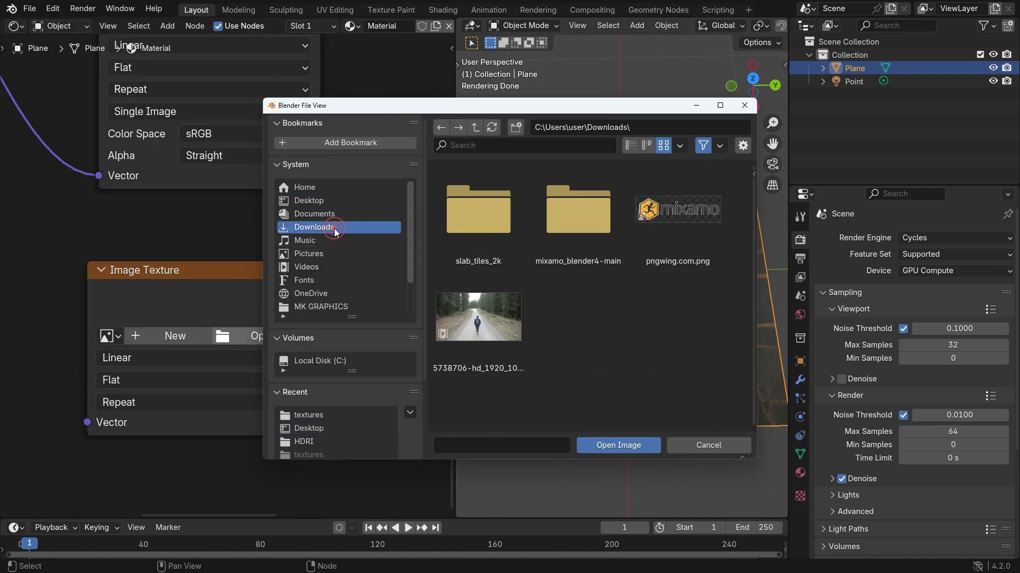
{"action": "double_click", "coordinate": [478, 212]}
{"action": "left_click", "coordinate": [473, 217]}
{"action": "double_click", "coordinate": [473, 217]}
{"action": "left_click", "coordinate": [566, 208]}
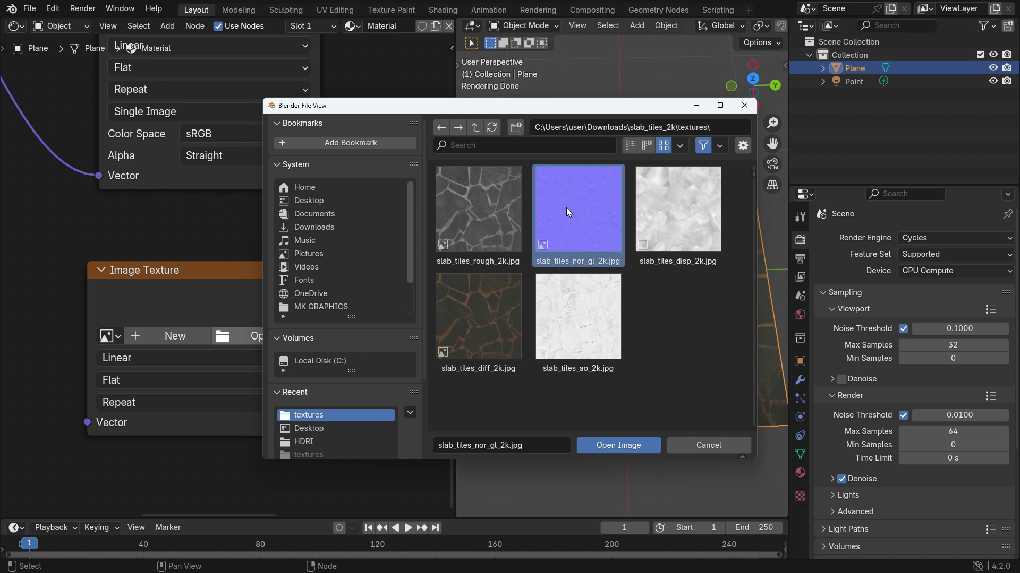
{"action": "left_click", "coordinate": [627, 448]}
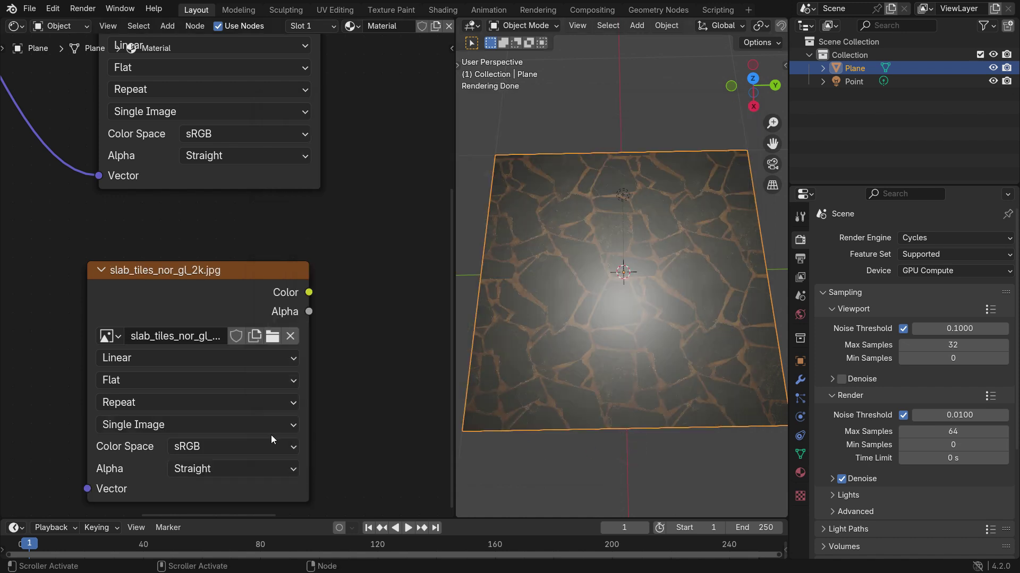
{"action": "left_click", "coordinate": [264, 447]}
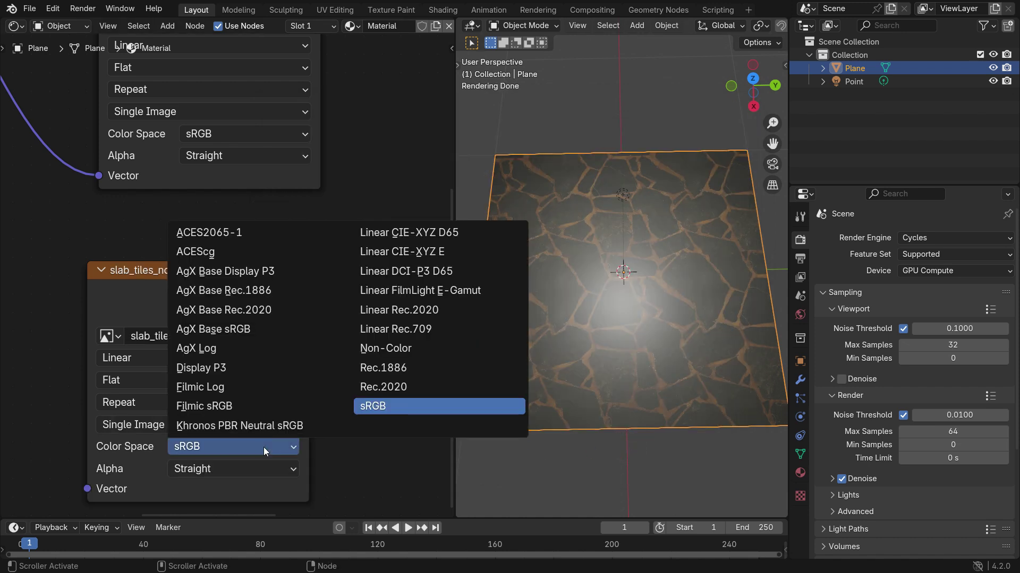
- Choose Non-Color as the normal map node's colour space
{"action": "left_click", "coordinate": [448, 348]}
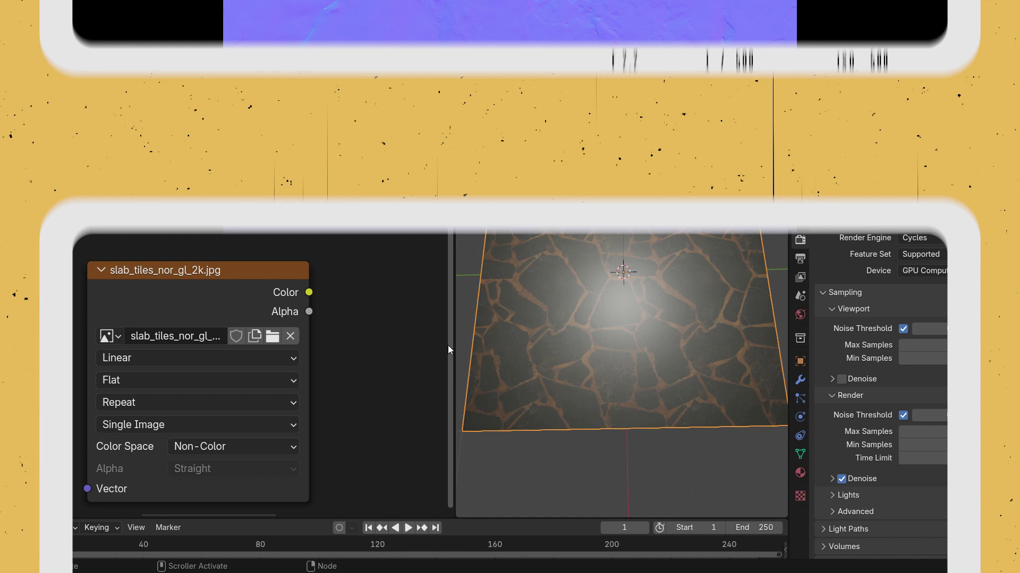
- Drop the direct normal-image link and add a Normal Map node beside the normal image
{"action": "scroll", "coordinate": [230, 320], "scroll_direction": "down", "scroll_amount": 4}
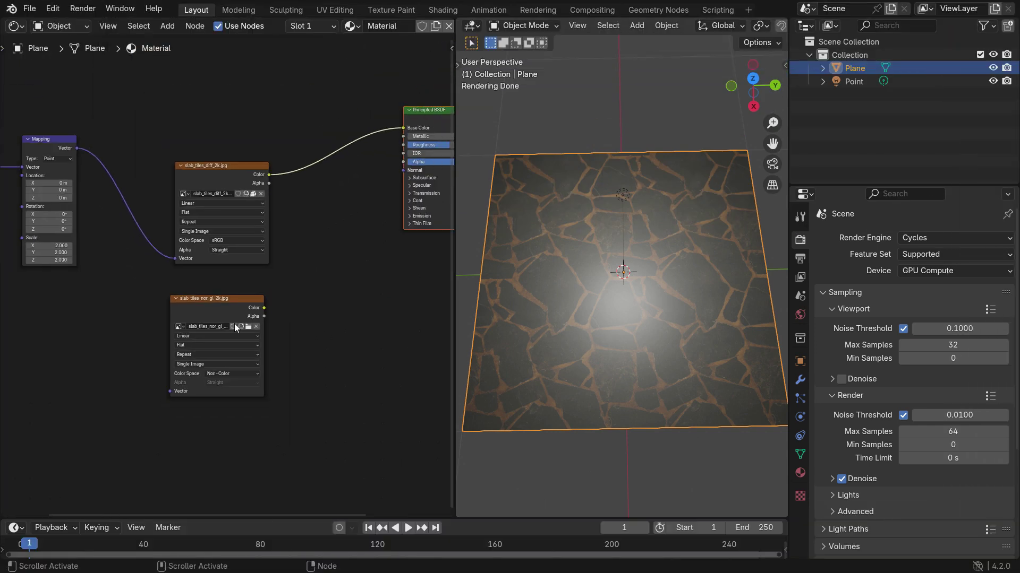
{"action": "scroll", "coordinate": [191, 361], "scroll_direction": "up", "scroll_amount": 2}
{"action": "left_click_drag", "start_coordinate": [157, 365], "coordinate": [346, 181]}
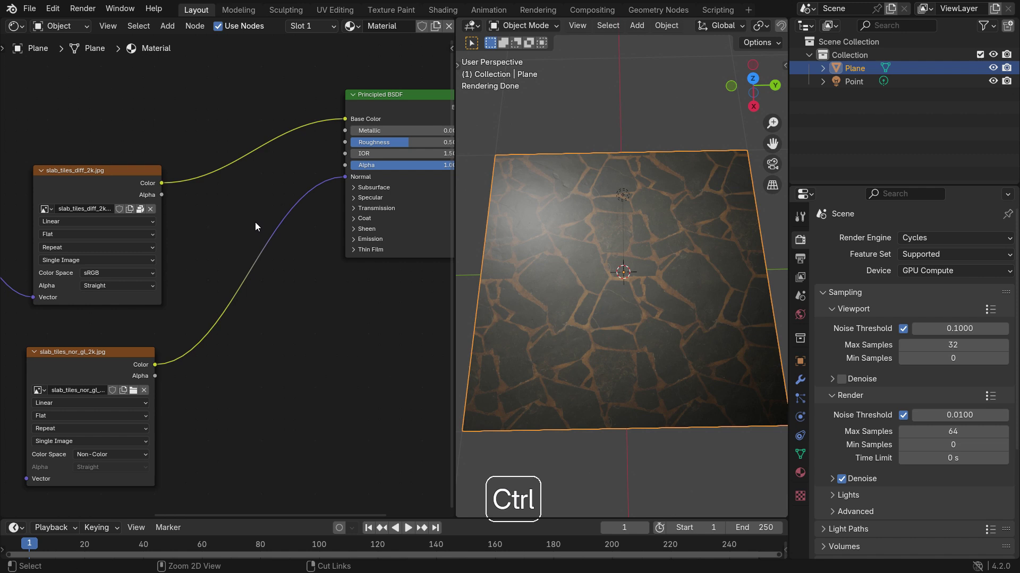
{"action": "right_click_drag", "start_coordinate": [255, 222], "coordinate": [285, 292], "text": "ctrl"}
{"action": "key", "text": "shift+a"}
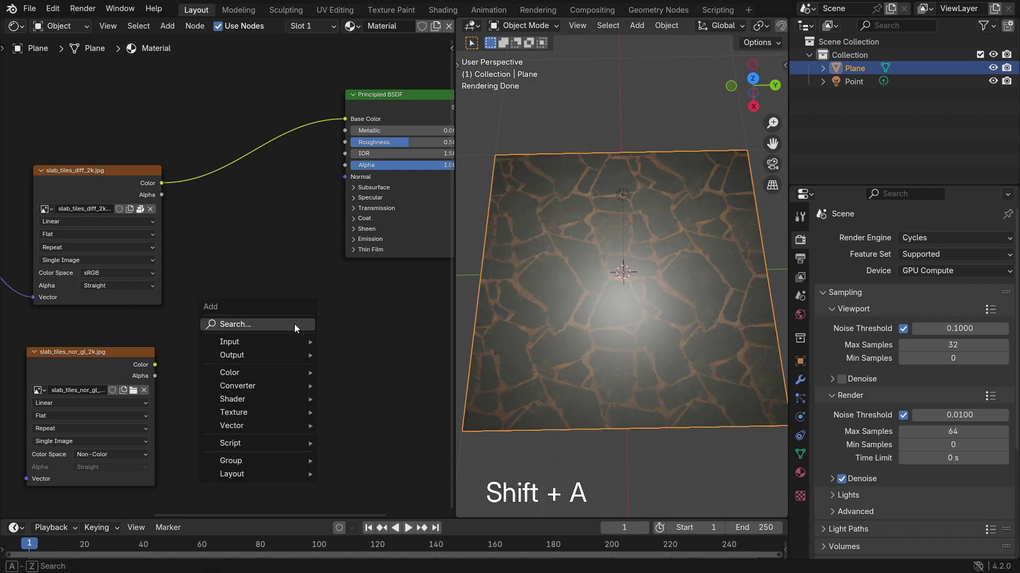
{"action": "type", "text": "normal"}
{"action": "key", "text": "Down"}
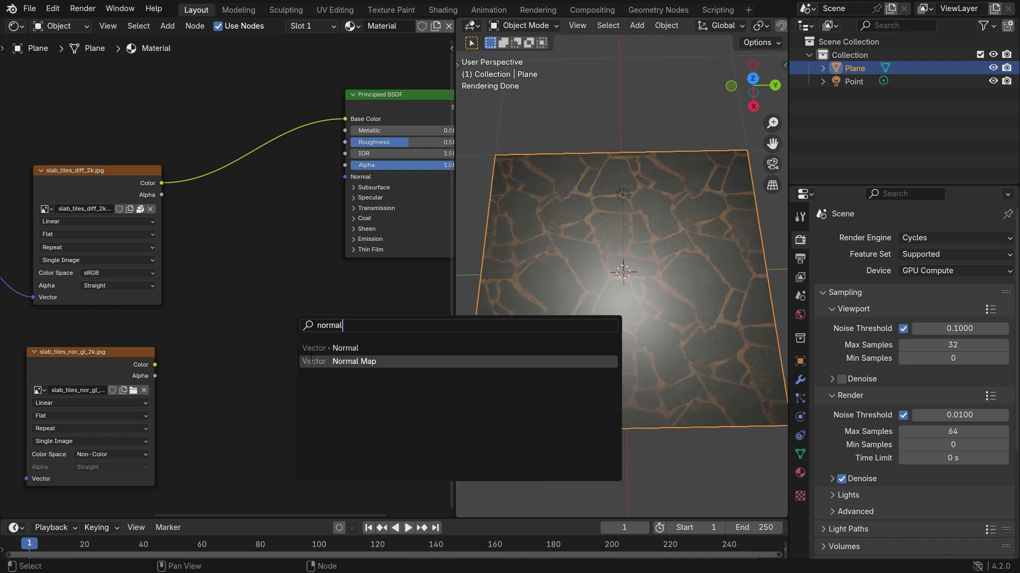
{"action": "key", "text": "Return"}
{"action": "left_click", "coordinate": [222, 307]}
- Wire Mapping Vector into the normal image, its Color into Normal Map, and Normal Map into BSDF Normal
{"action": "scroll", "coordinate": [265, 325], "scroll_direction": "down", "scroll_amount": 2}
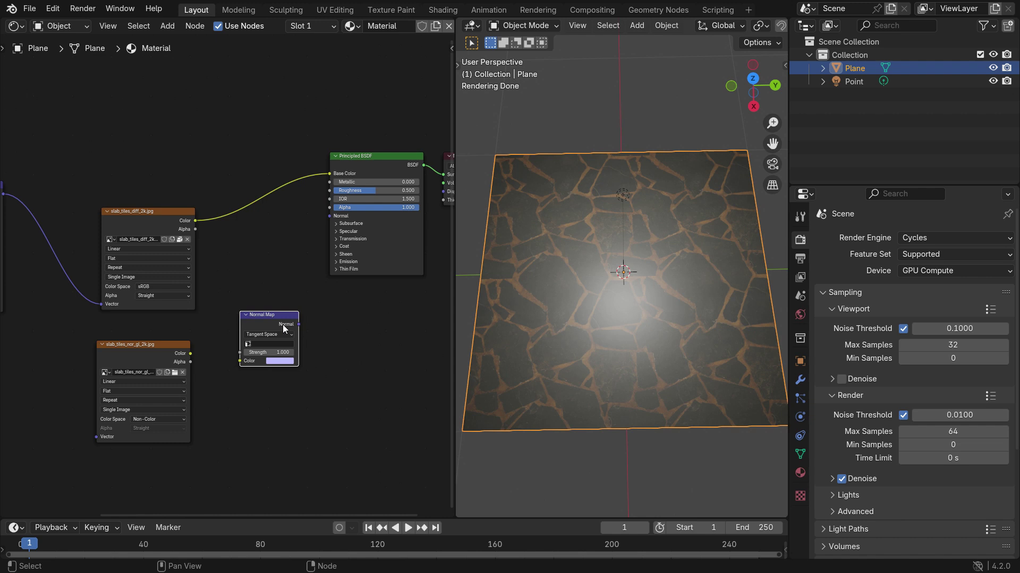
{"action": "scroll", "coordinate": [276, 340], "scroll_direction": "left", "scroll_amount": 3, "text": "ctrl"}
{"action": "left_click_drag", "start_coordinate": [101, 176], "coordinate": [193, 423]}
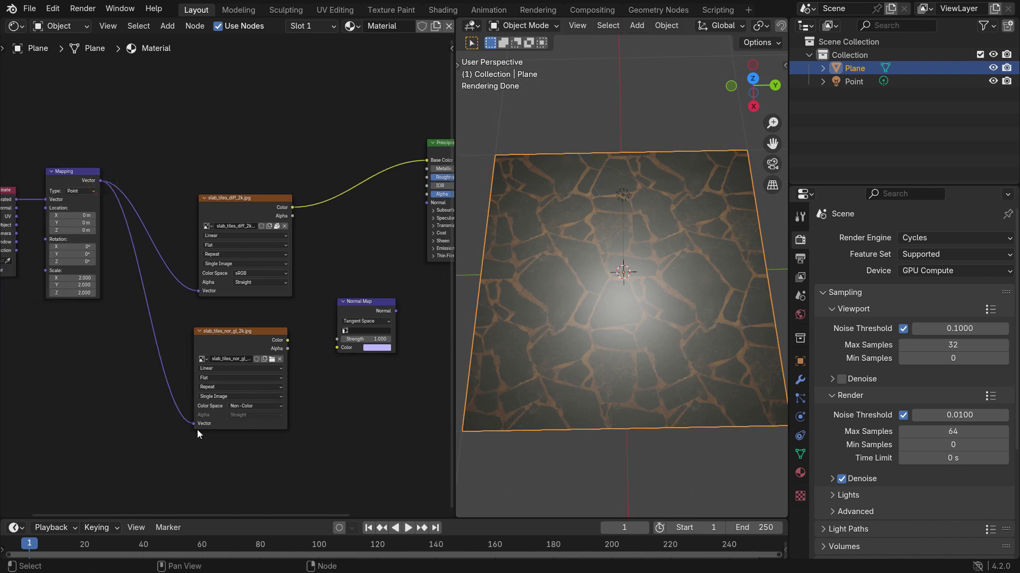
{"action": "scroll", "coordinate": [346, 336], "scroll_direction": "up", "scroll_amount": 2}
{"action": "left_click_drag", "start_coordinate": [244, 344], "coordinate": [319, 354]}
{"action": "scroll", "coordinate": [286, 361], "scroll_direction": "right", "scroll_amount": 5, "text": "ctrl"}
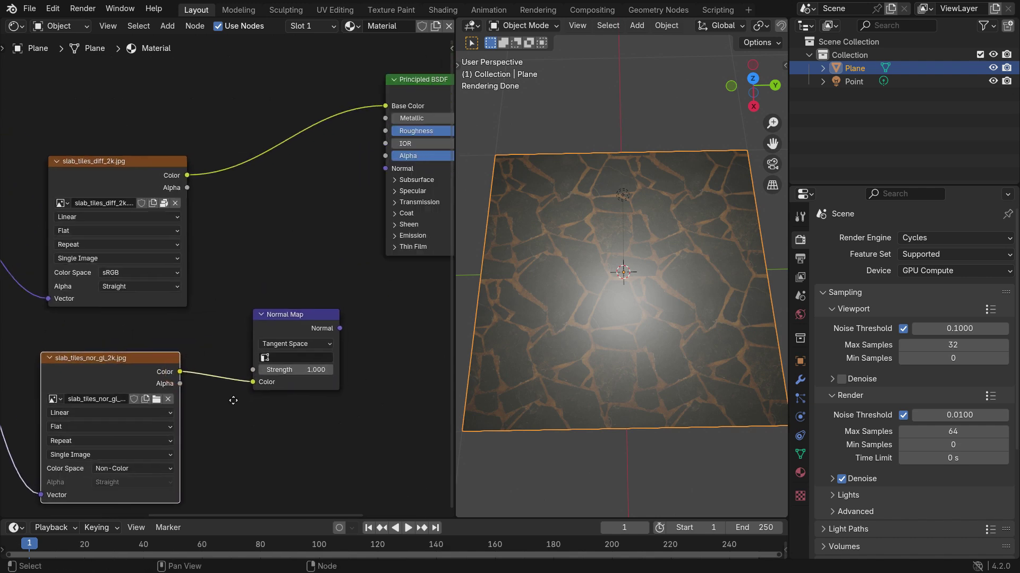
{"action": "scroll", "coordinate": [249, 368], "scroll_direction": "up", "scroll_amount": 2, "text": "shift"}
{"action": "left_click_drag", "start_coordinate": [205, 387], "coordinate": [248, 227]}
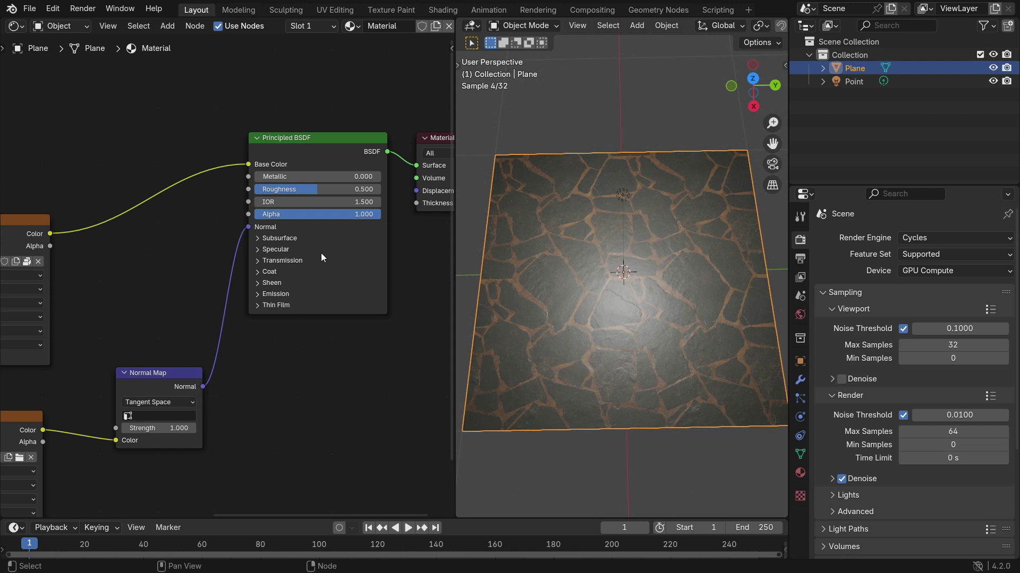
- Compare the tiles with and without the Normal Map link, then reconnect it to BSDF Normal
{"action": "scroll", "coordinate": [606, 304], "scroll_direction": "up", "scroll_amount": 3}
{"action": "middle_click_drag", "start_coordinate": [606, 304], "coordinate": [612, 259]}
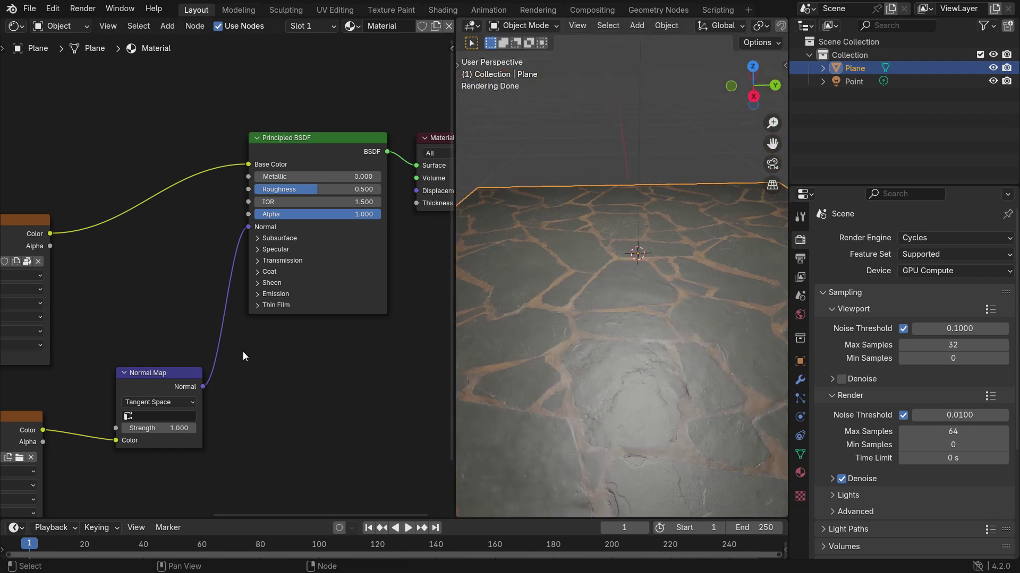
{"action": "middle_click_drag", "start_coordinate": [575, 375], "coordinate": [650, 383]}
{"action": "right_click_drag", "start_coordinate": [256, 345], "coordinate": [254, 348], "text": "ctrl"}
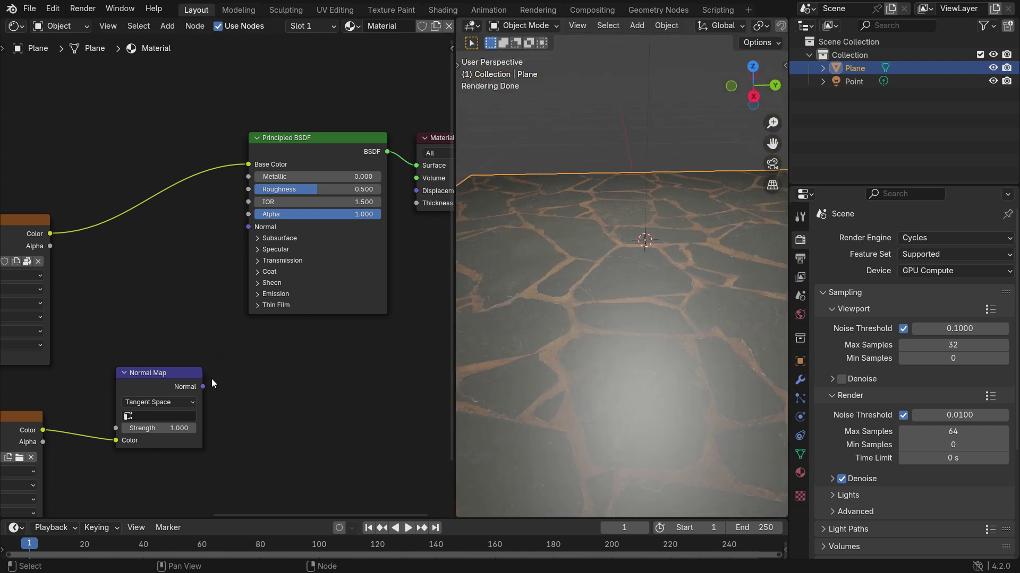
{"action": "left_click_drag", "start_coordinate": [203, 386], "coordinate": [248, 228]}
{"action": "right_click_drag", "start_coordinate": [193, 333], "coordinate": [276, 360], "text": "ctrl"}
{"action": "left_click_drag", "start_coordinate": [247, 231], "coordinate": [247, 230]}
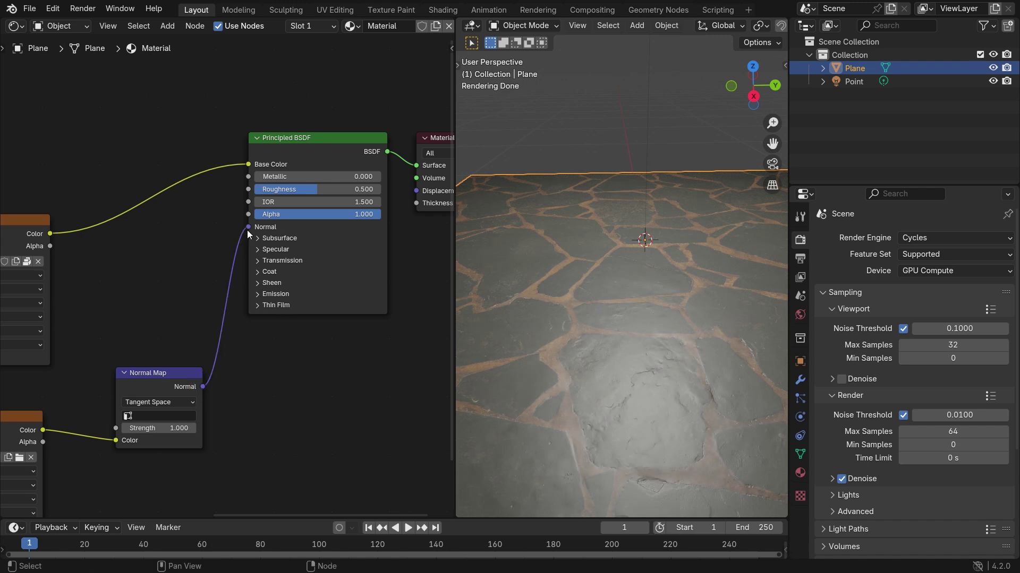
- Set the Normal Map Strength to 3.000
{"action": "scroll", "coordinate": [247, 231], "scroll_direction": "up", "scroll_amount": 3}
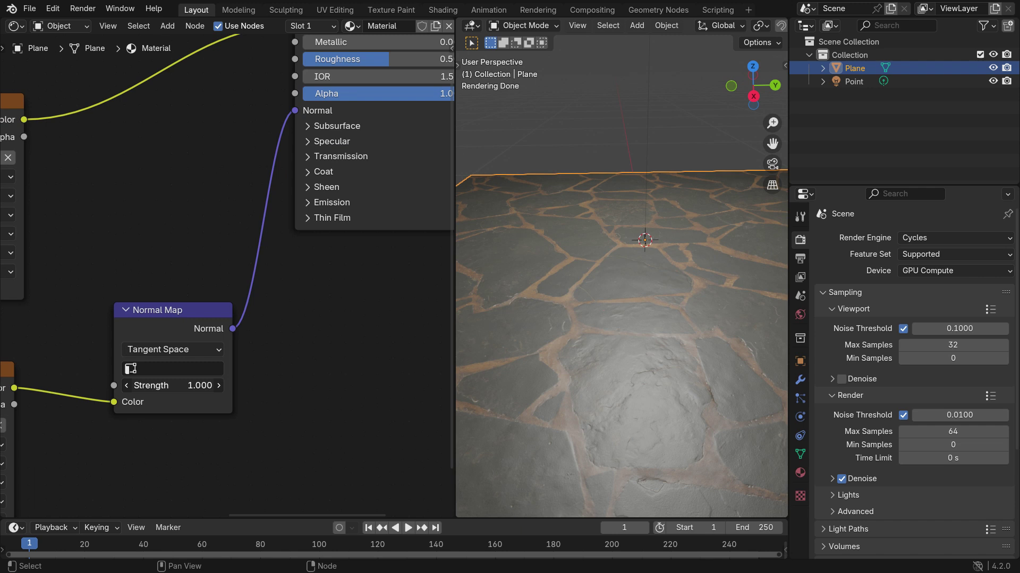
{"action": "mouse_move", "coordinate": [173, 386]}
{"action": "left_mouse_down"}
{"action": "mouse_move", "coordinate": [146, 386]}
{"action": "mouse_move", "coordinate": [189, 386]}
{"action": "mouse_move", "coordinate": [114, 386]}
{"action": "mouse_move", "coordinate": [170, 385]}
{"action": "left_mouse_up"}
{"action": "left_click", "coordinate": [186, 386]}
{"action": "type", "text": "3"}
{"action": "key", "text": "Return"}
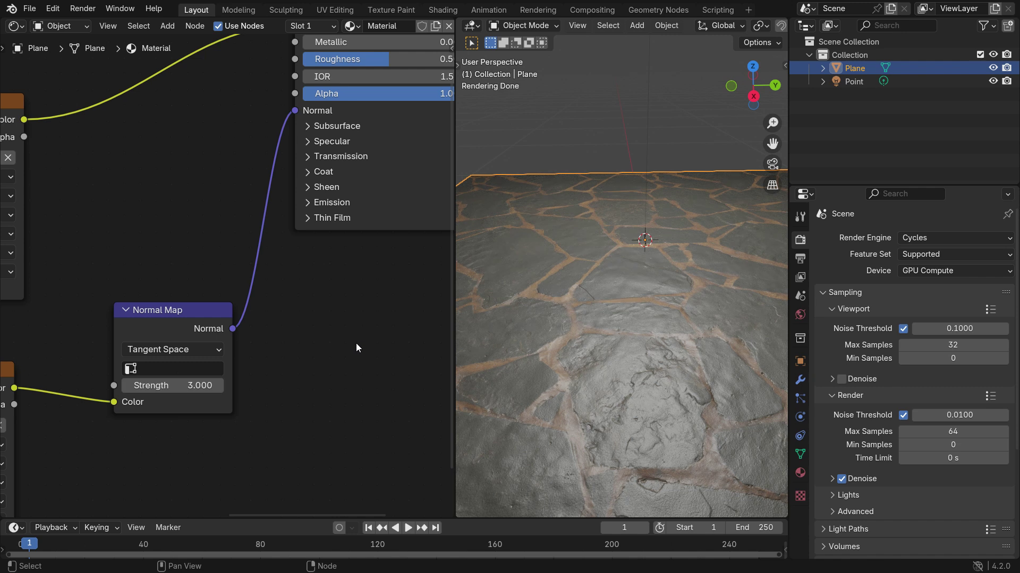
{"action": "scroll", "coordinate": [356, 343], "scroll_direction": "down", "scroll_amount": 3}
{"action": "middle_click_drag", "start_coordinate": [307, 336], "coordinate": [388, 403]}
{"action": "key", "text": "g"}
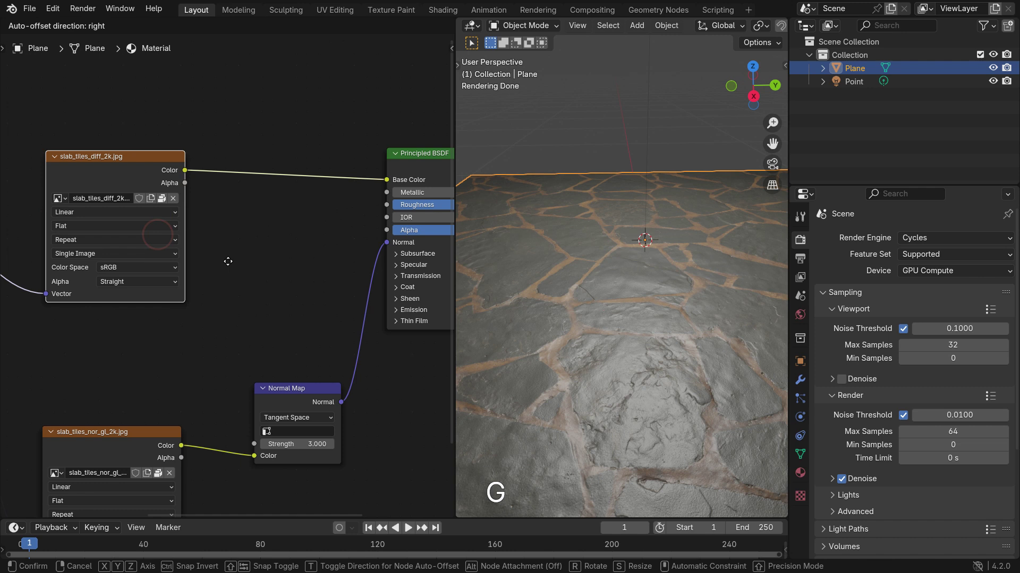
{"action": "left_click", "coordinate": [228, 184]}
{"action": "key", "text": "shift+a"}
{"action": "left_click", "coordinate": [247, 228]}
{"action": "type", "text": "image"}
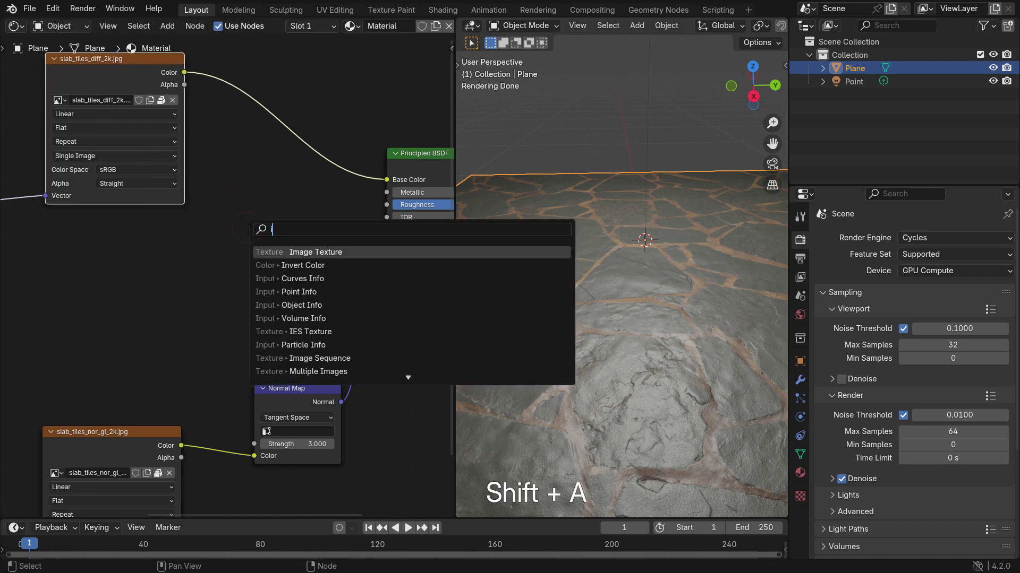
{"action": "left_click", "coordinate": [333, 251]}
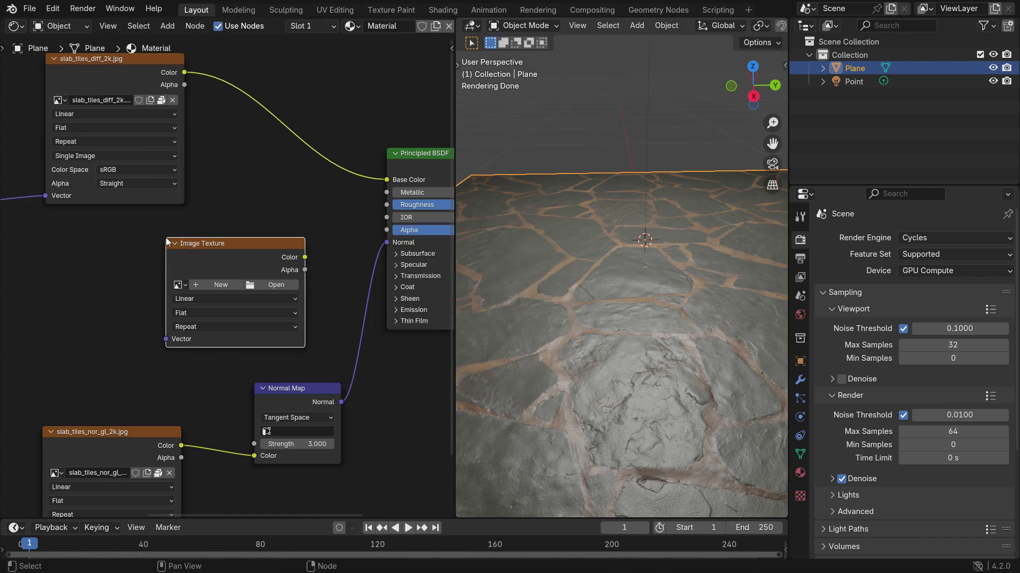
{"action": "left_click", "coordinate": [166, 237]}
{"action": "scroll", "coordinate": [257, 279], "scroll_direction": "up", "scroll_amount": 2}
{"action": "scroll", "coordinate": [257, 279], "scroll_direction": "up", "scroll_amount": 1}
{"action": "left_click", "coordinate": [274, 292]}
{"action": "left_click", "coordinate": [338, 228]}
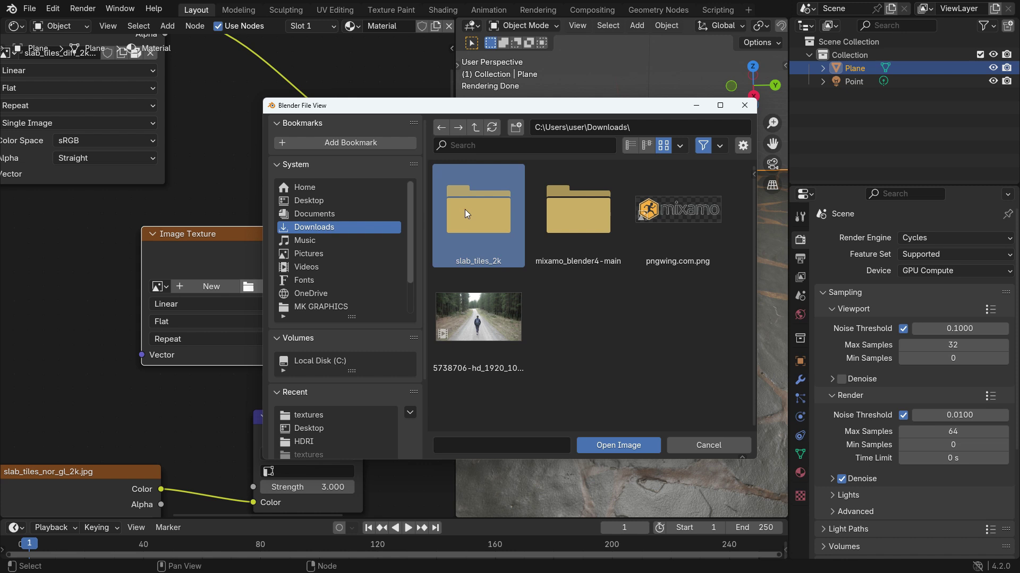
{"action": "double_click", "coordinate": [464, 209]}
{"action": "double_click", "coordinate": [464, 209]}
{"action": "left_click", "coordinate": [470, 207]}
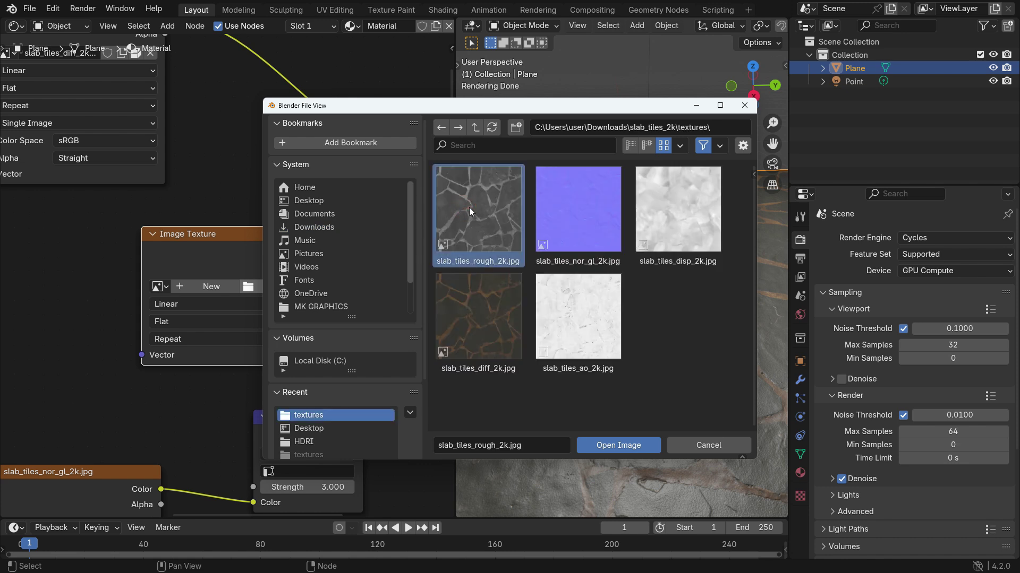
{"action": "left_click", "coordinate": [614, 443]}
{"action": "left_click_drag", "start_coordinate": [240, 249], "coordinate": [241, 215]}
{"action": "scroll", "coordinate": [243, 234], "scroll_direction": "right", "scroll_amount": 5}
{"action": "scroll", "coordinate": [243, 234], "scroll_direction": "up", "scroll_amount": 3}
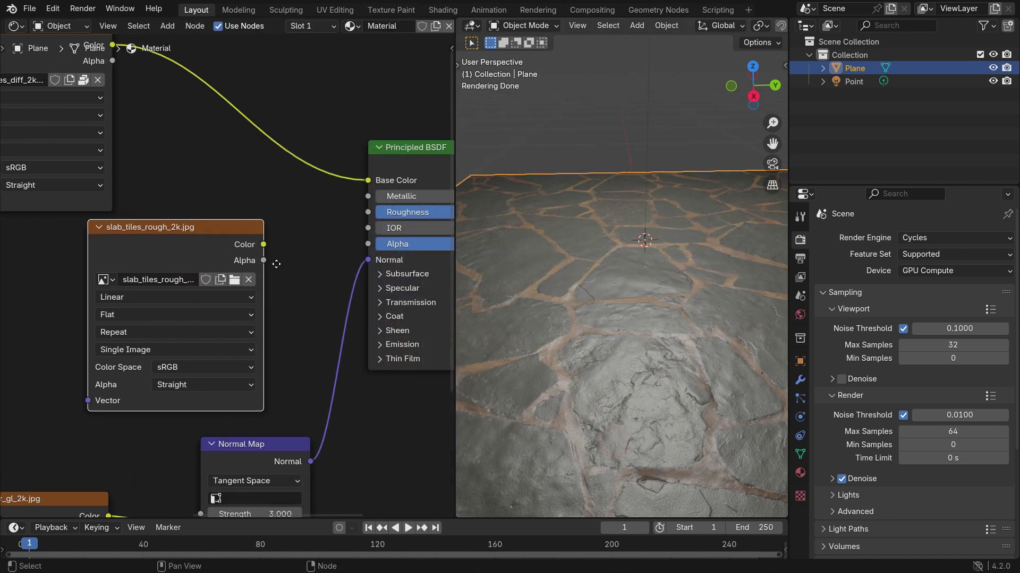
{"action": "left_click_drag", "start_coordinate": [202, 275], "coordinate": [225, 267]}
{"action": "left_click", "coordinate": [349, 124]}
{"action": "scroll", "coordinate": [317, 272], "scroll_direction": "up", "scroll_amount": 2}
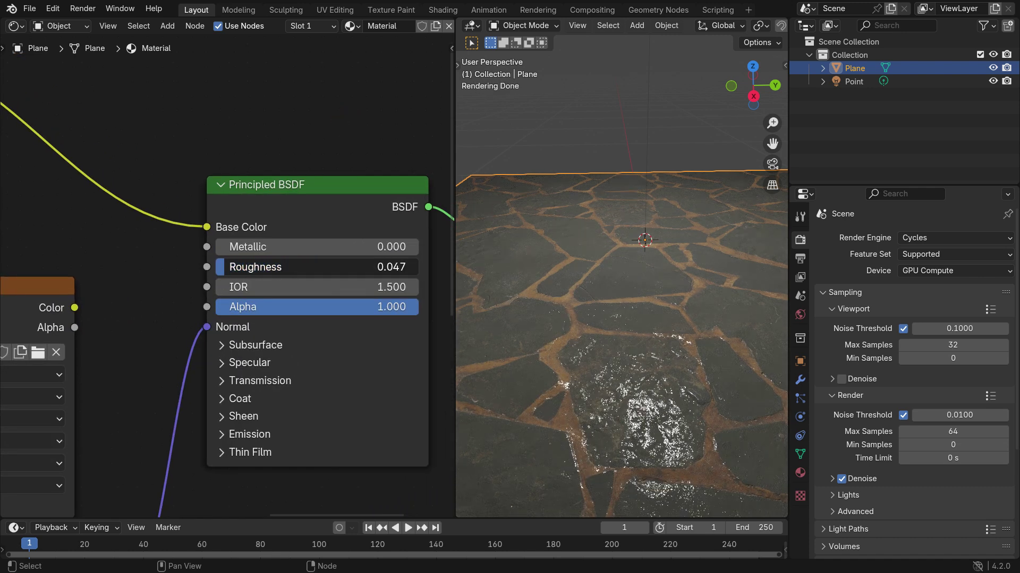
- Raise Principled BSDF Roughness from 0.047 to 0.367, then pan to the texture nodes
{"action": "mouse_move", "coordinate": [595, 297]}
{"action": "middle_mouse_down"}
{"action": "mouse_move", "coordinate": [604, 311]}
{"action": "mouse_move", "coordinate": [609, 302]}
{"action": "middle_mouse_up"}
{"action": "left_click_drag", "start_coordinate": [234, 267], "coordinate": [290, 267]}
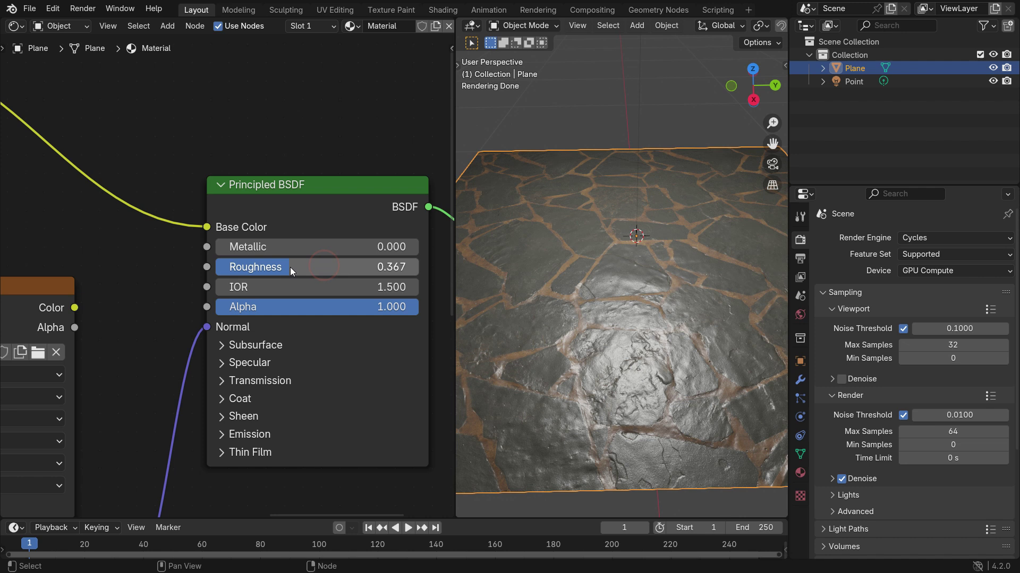
{"action": "scroll", "coordinate": [196, 274], "scroll_direction": "down", "scroll_amount": 2}
{"action": "middle_click_drag", "start_coordinate": [197, 274], "coordinate": [301, 270]}
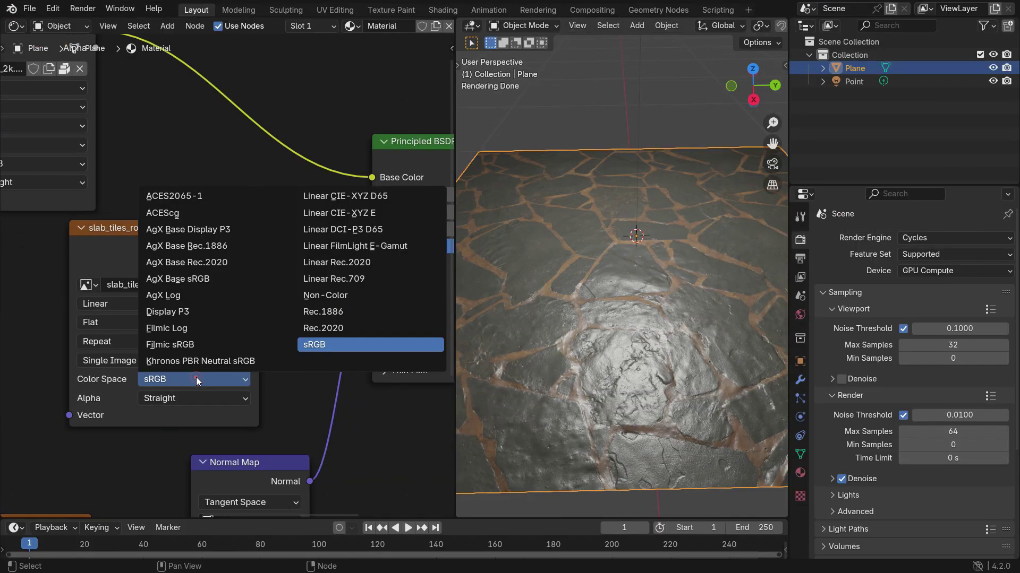
- Set slab_tiles_rough_2k.jpg to Non-Color, feed it the Mapping vector, and connect its Color to Roughness
{"action": "left_click", "coordinate": [402, 296]}
{"action": "scroll", "coordinate": [300, 315], "scroll_direction": "down", "scroll_amount": 3}
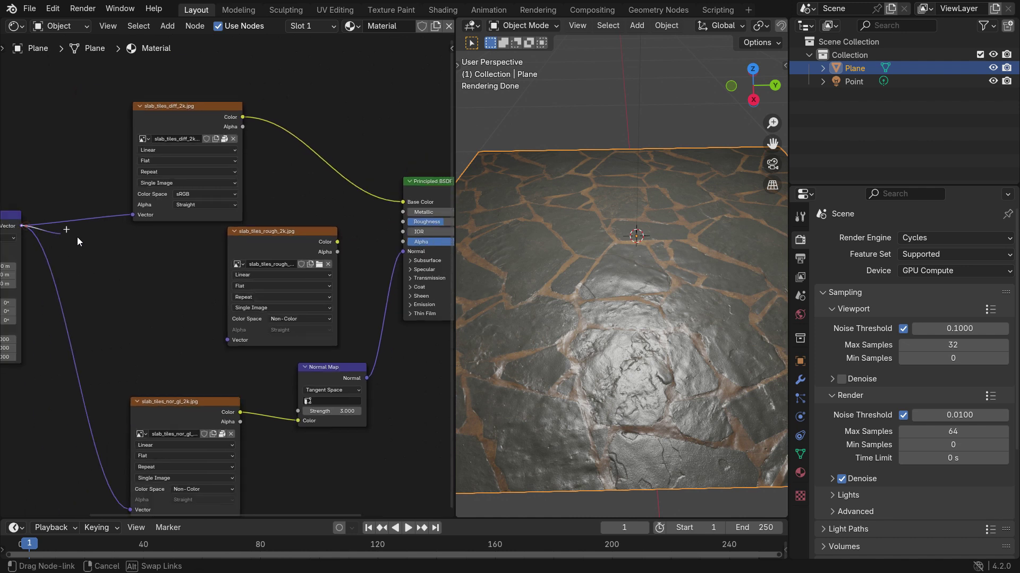
{"action": "left_click_drag", "start_coordinate": [219, 341], "coordinate": [220, 341]}
{"action": "left_click_drag", "start_coordinate": [282, 242], "coordinate": [231, 255]}
{"action": "scroll", "coordinate": [230, 255], "scroll_direction": "up", "scroll_amount": 2}
{"action": "scroll", "coordinate": [213, 280], "scroll_direction": "up", "scroll_amount": 1}
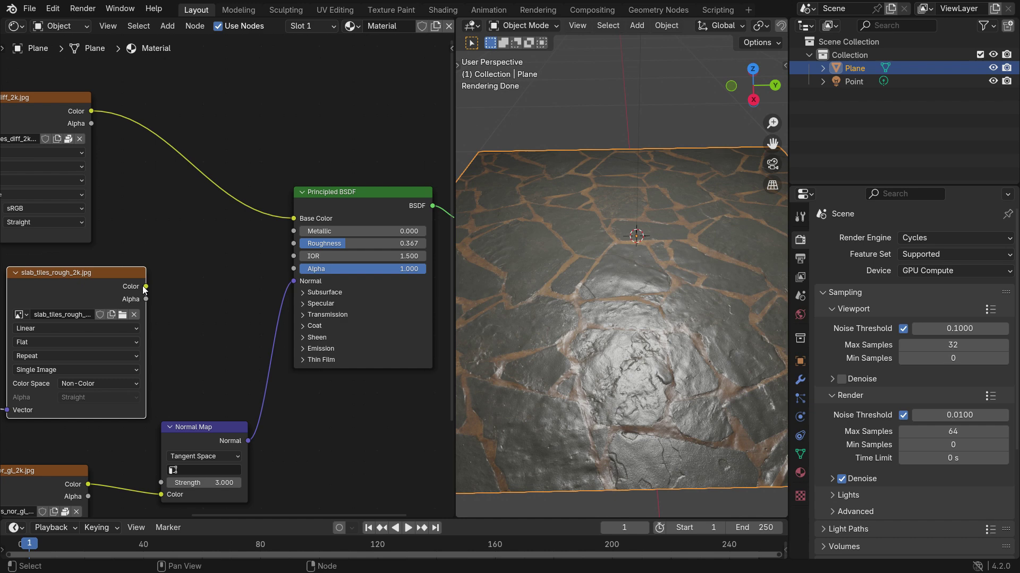
{"action": "left_click_drag", "start_coordinate": [300, 243], "coordinate": [299, 242]}
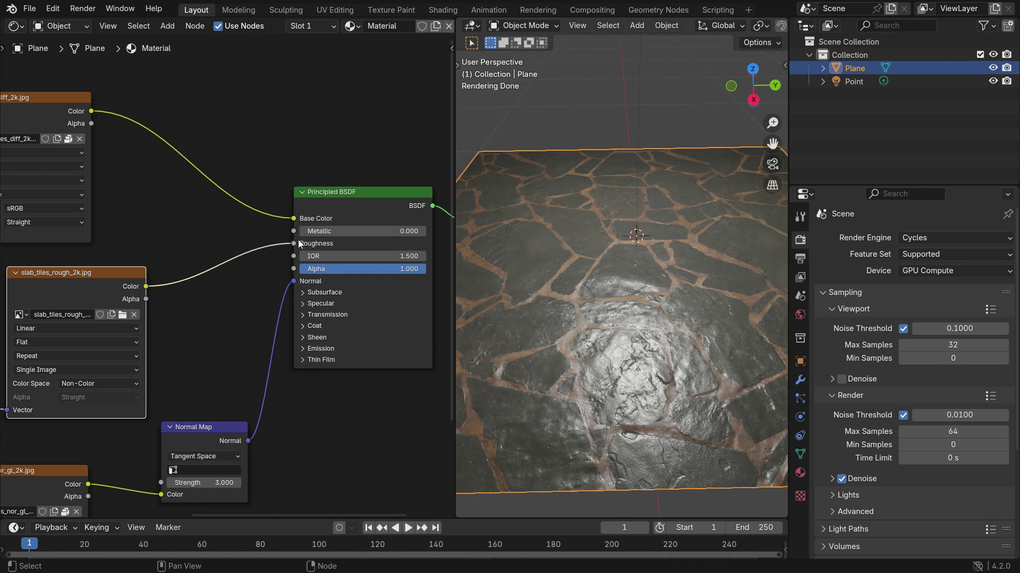
{"action": "scroll", "coordinate": [627, 307], "scroll_direction": "down", "scroll_amount": 1}
{"action": "scroll", "coordinate": [627, 306], "scroll_direction": "up", "scroll_amount": 3}
{"action": "middle_click_drag", "start_coordinate": [658, 293], "coordinate": [564, 308]}
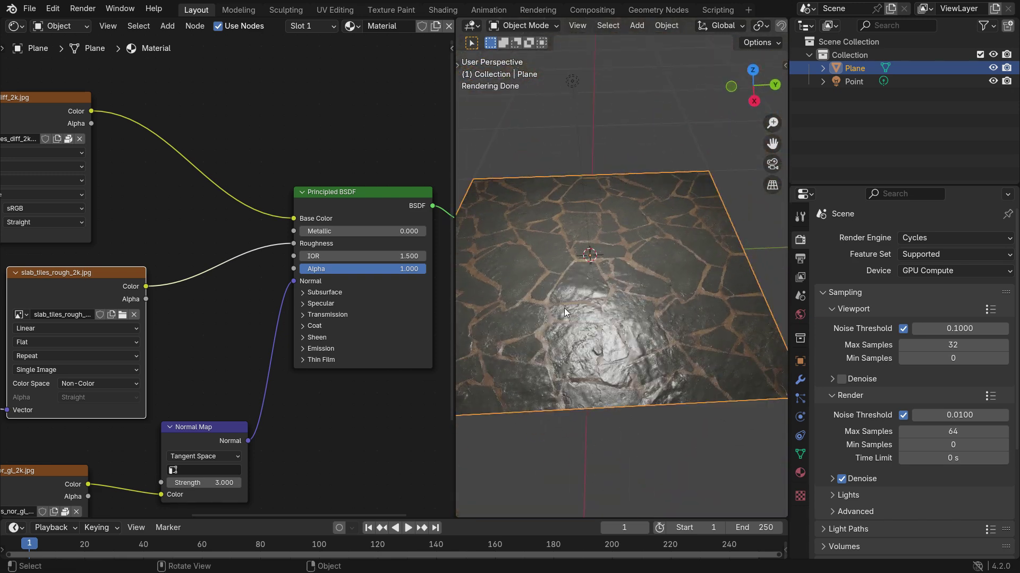
{"action": "scroll", "coordinate": [536, 304], "scroll_direction": "up", "scroll_amount": 1}
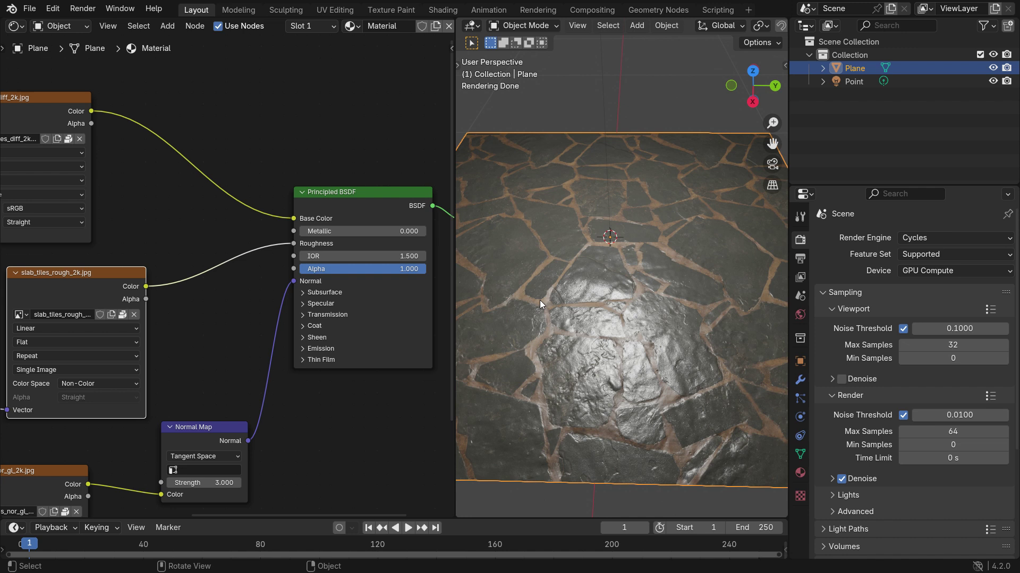
- Add a Simple Subdivision Surface modifier with viewport and render levels set to 6
{"action": "left_click", "coordinate": [800, 380]}
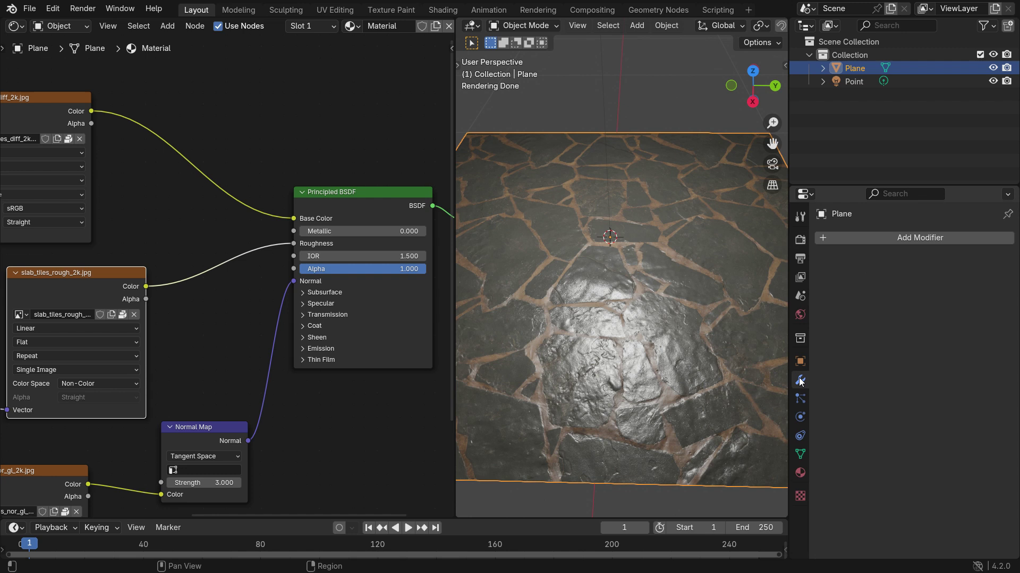
{"action": "left_click", "coordinate": [891, 236]}
{"action": "type", "text": "s"}
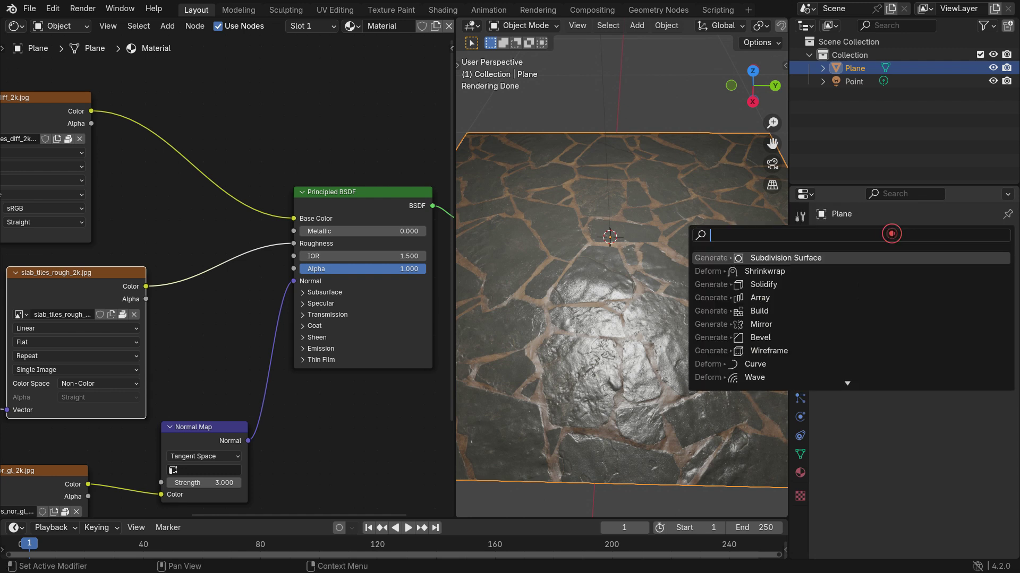
{"action": "type", "text": "ub"}
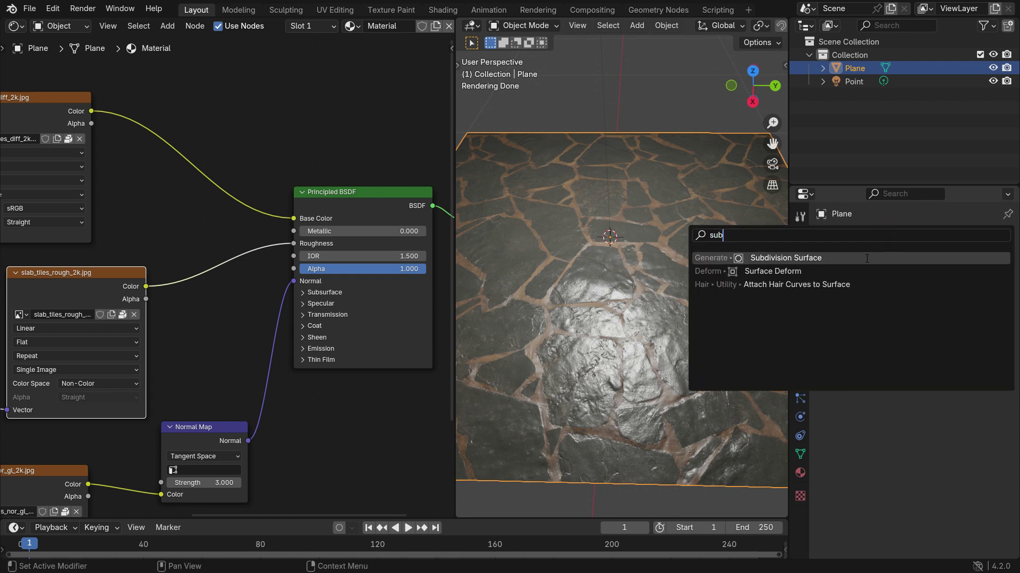
{"action": "left_click", "coordinate": [866, 259]}
{"action": "left_click", "coordinate": [970, 279]}
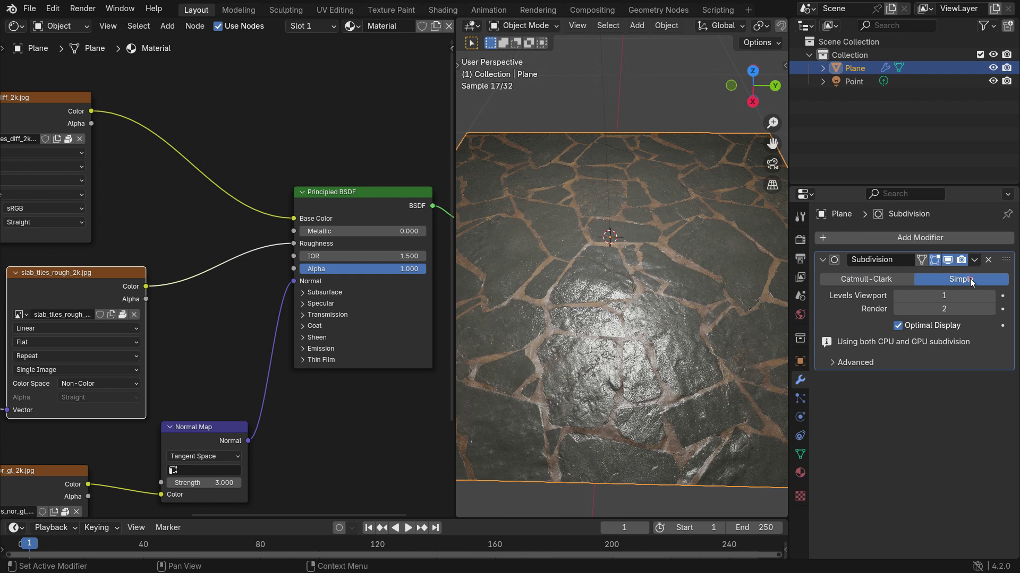
{"action": "left_click_drag", "start_coordinate": [943, 295], "coordinate": [972, 295]}
{"action": "left_click", "coordinate": [991, 295]}
{"action": "left_click", "coordinate": [991, 295]}
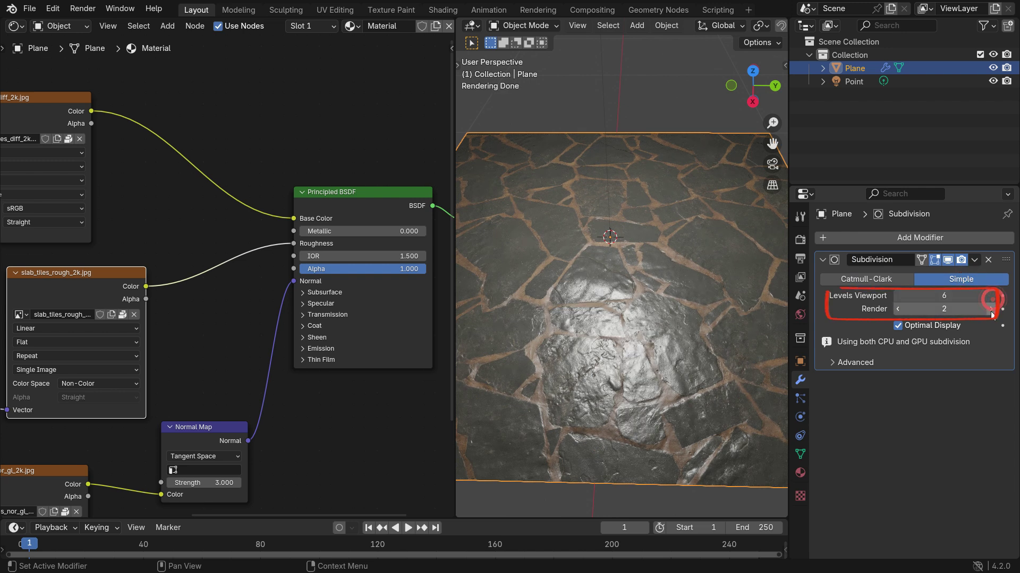
{"action": "left_click", "coordinate": [991, 309]}
{"action": "left_click", "coordinate": [990, 309]}
{"action": "left_click", "coordinate": [990, 309]}
{"action": "left_click", "coordinate": [990, 309]}
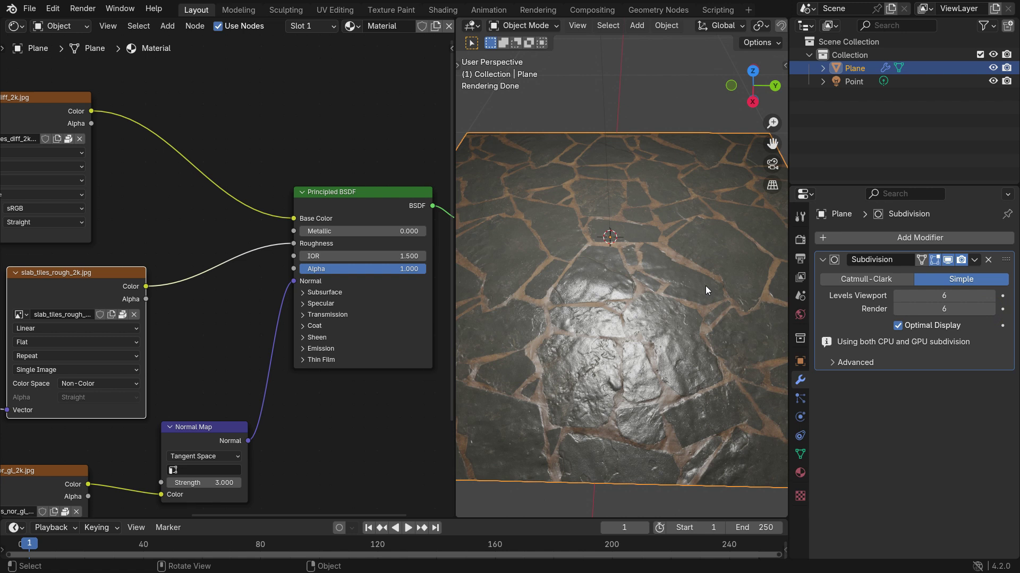
- Turn off Optimal Display, inspect the 6-level grid in wireframe, then return to Rendered shading
{"action": "key", "text": "z"}
{"action": "left_click", "coordinate": [590, 290]}
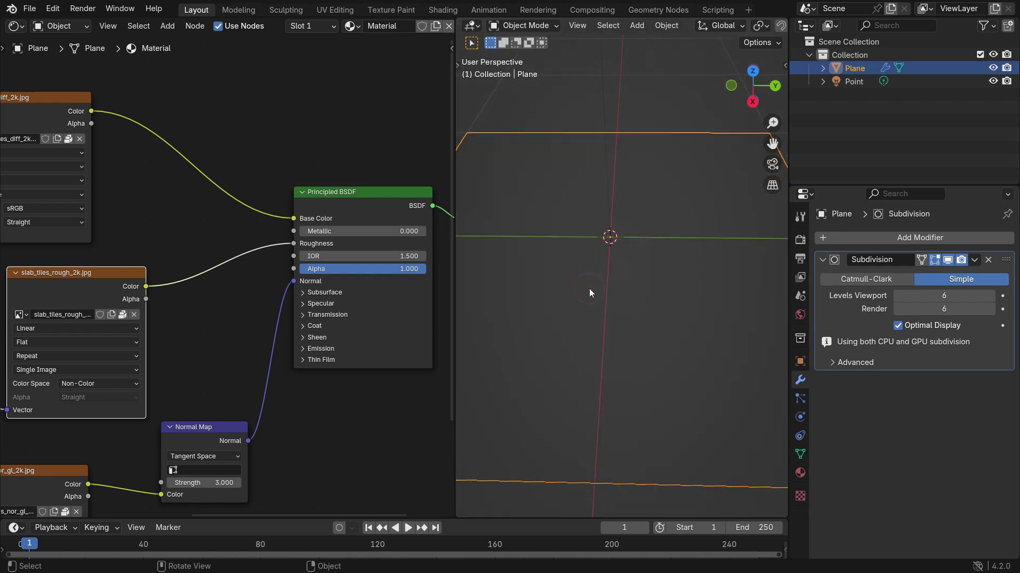
{"action": "left_click", "coordinate": [898, 326]}
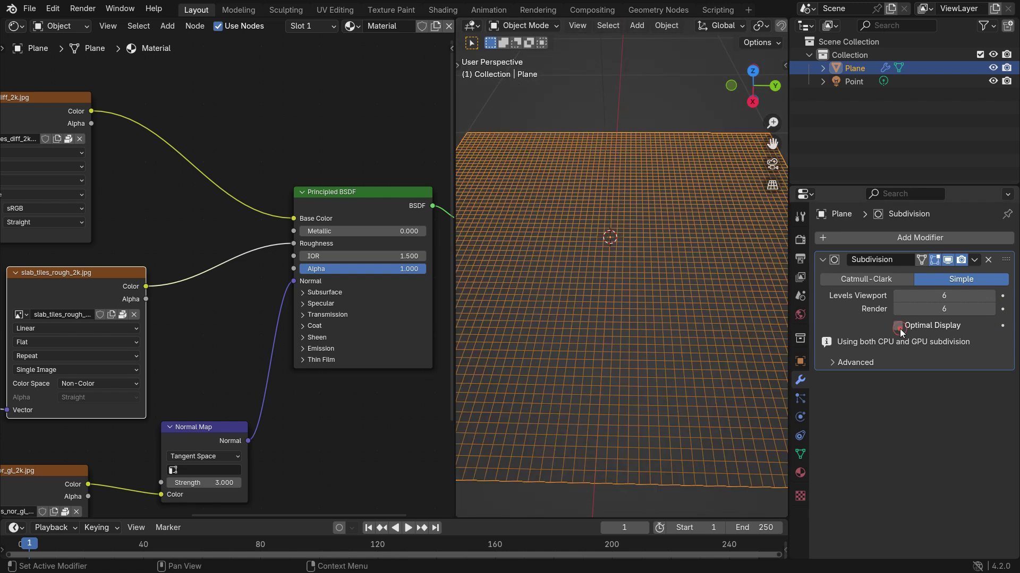
{"action": "left_click", "coordinate": [898, 296]}
{"action": "left_click", "coordinate": [898, 295]}
{"action": "left_click", "coordinate": [898, 295]}
{"action": "left_click", "coordinate": [898, 295]}
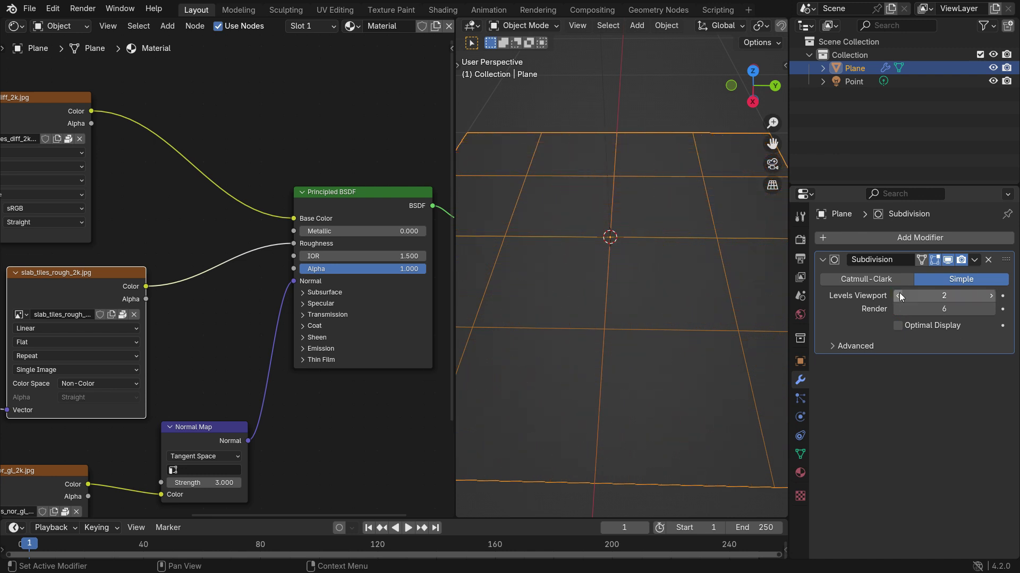
{"action": "left_click_drag", "start_coordinate": [985, 295], "coordinate": [1006, 295]}
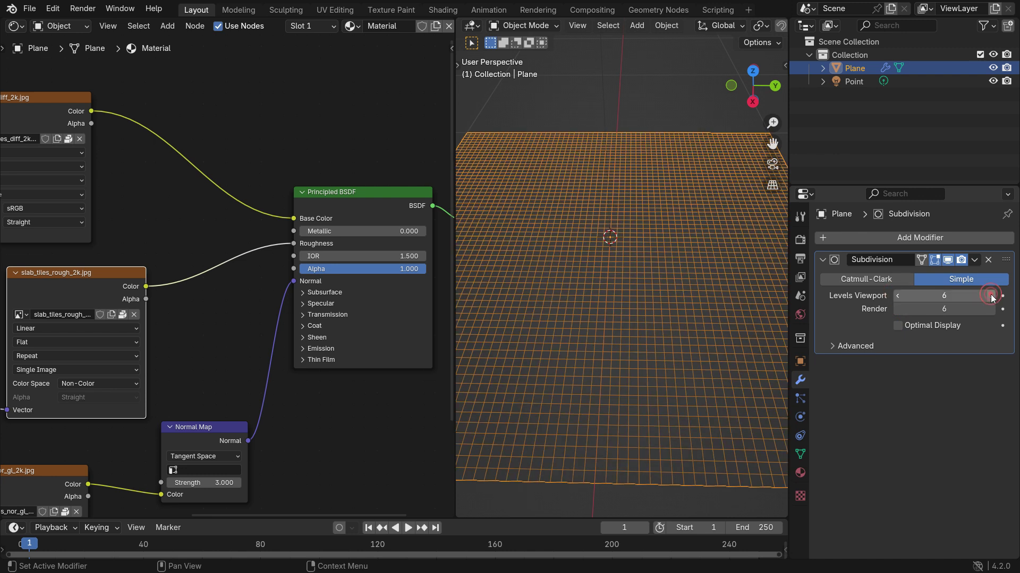
{"action": "key", "text": "z"}
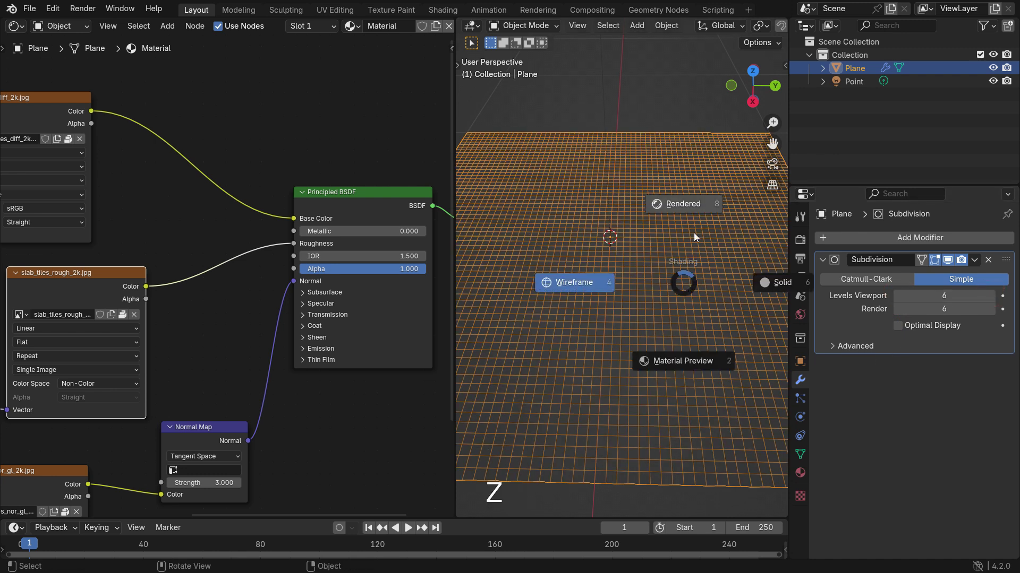
{"action": "left_click", "coordinate": [695, 206]}
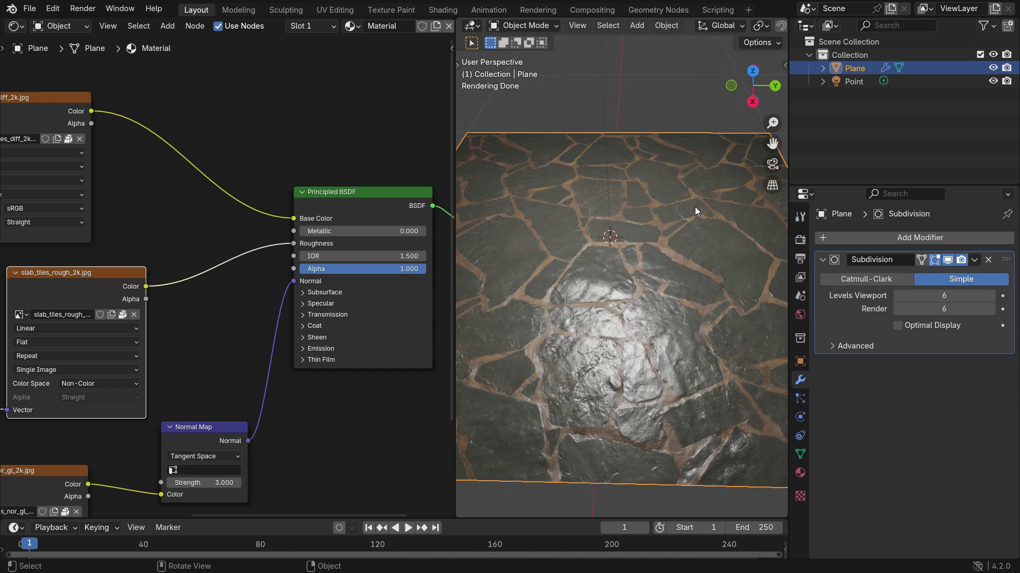
- Switch Cycles to the Experimental feature set and enable Adaptive Subdivision on the modifier
{"action": "left_click", "coordinate": [803, 241]}
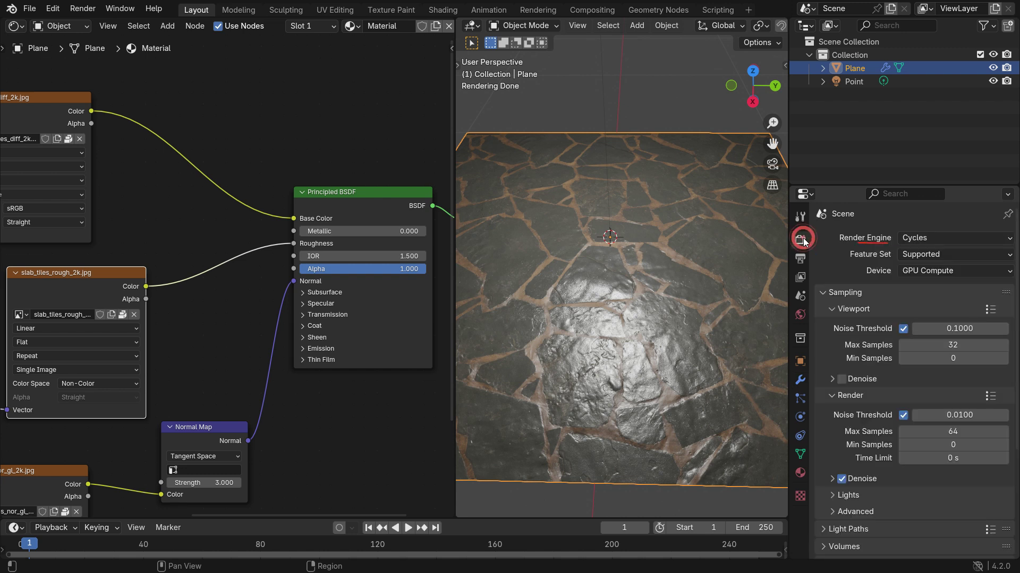
{"action": "left_click", "coordinate": [954, 253]}
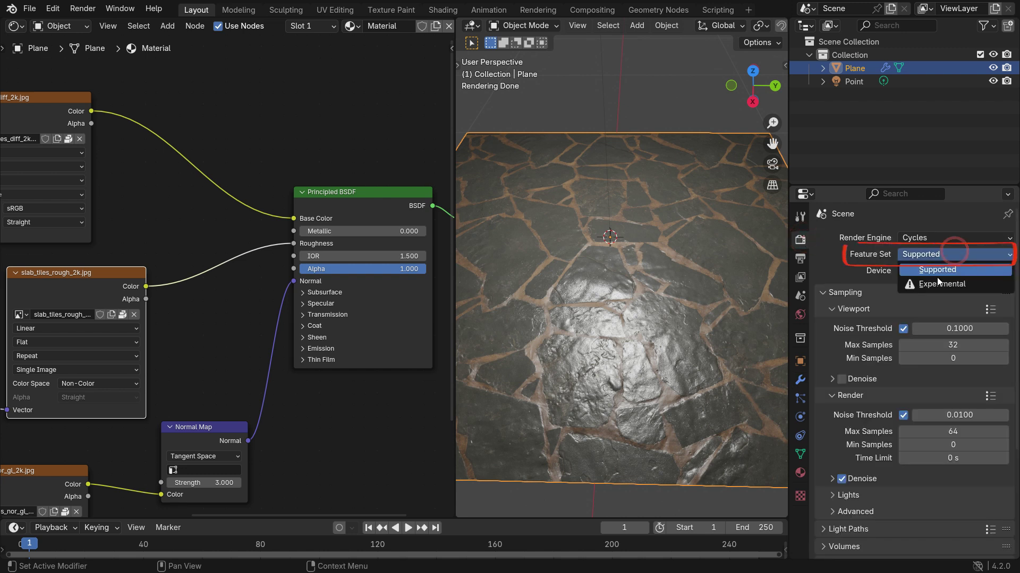
{"action": "left_click", "coordinate": [978, 282]}
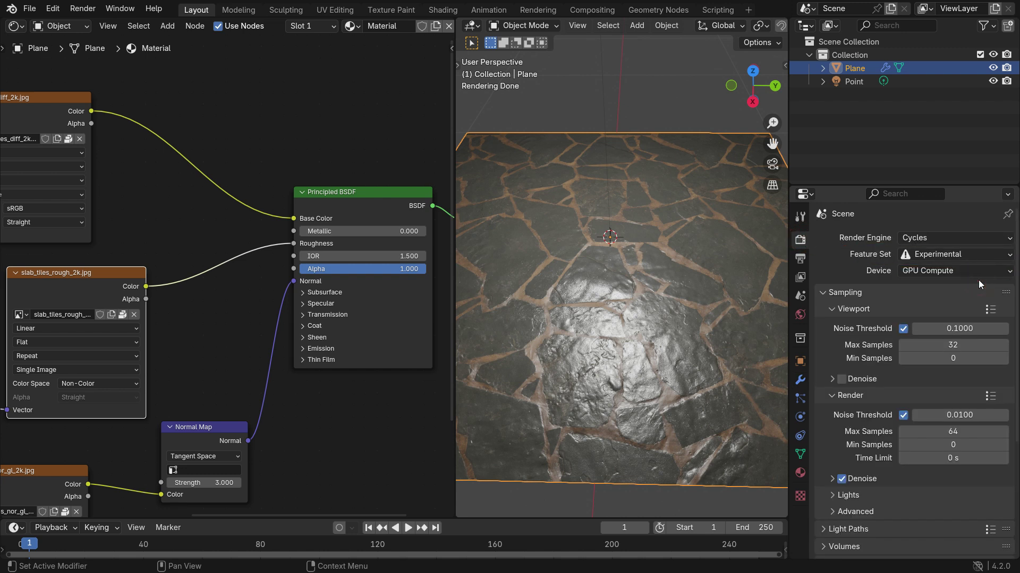
{"action": "left_click", "coordinate": [800, 380]}
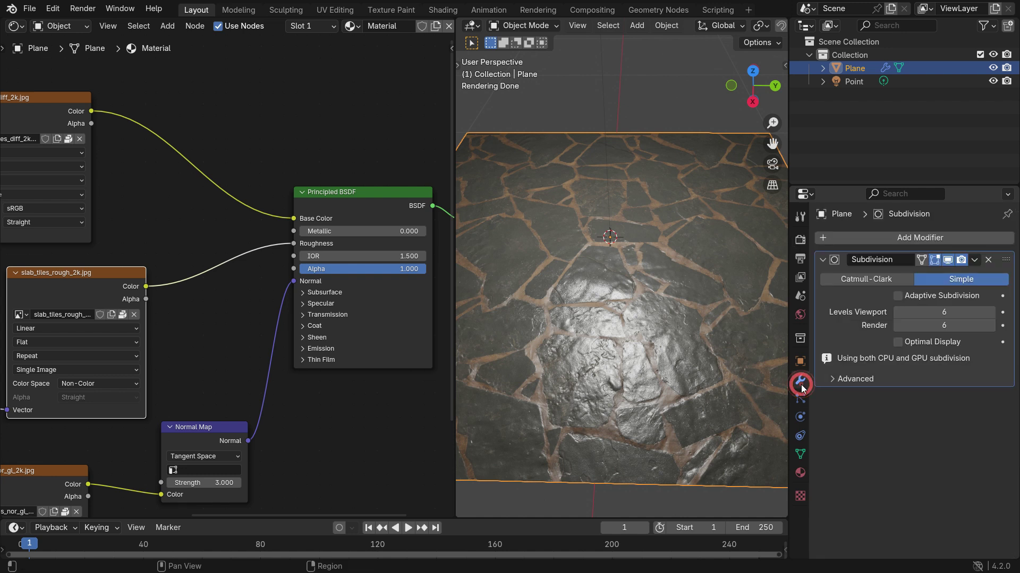
{"action": "left_click", "coordinate": [897, 296]}
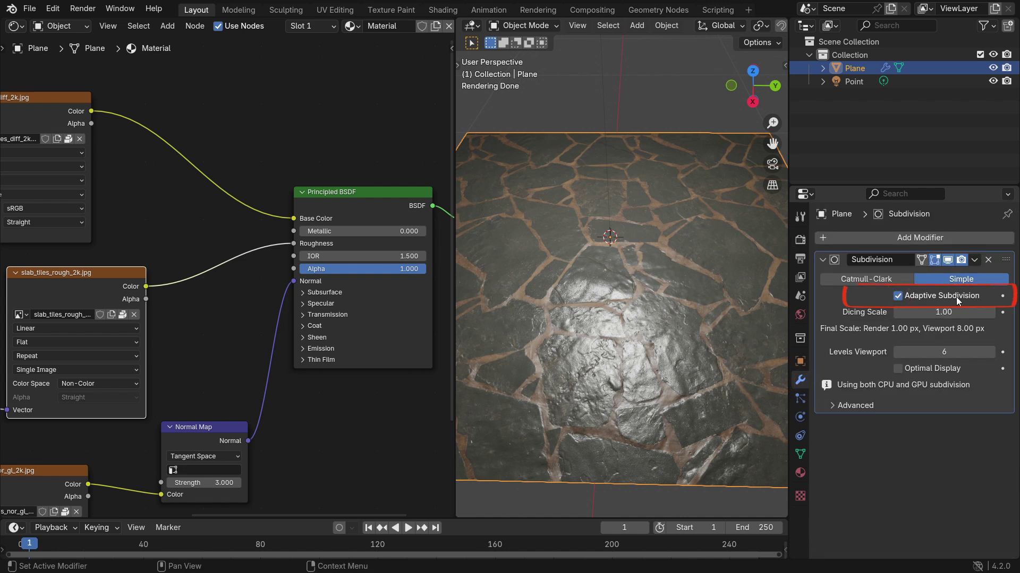
- Set the material's surface Displacement mode to Displacement and Bump
{"action": "left_click", "coordinate": [800, 473]}
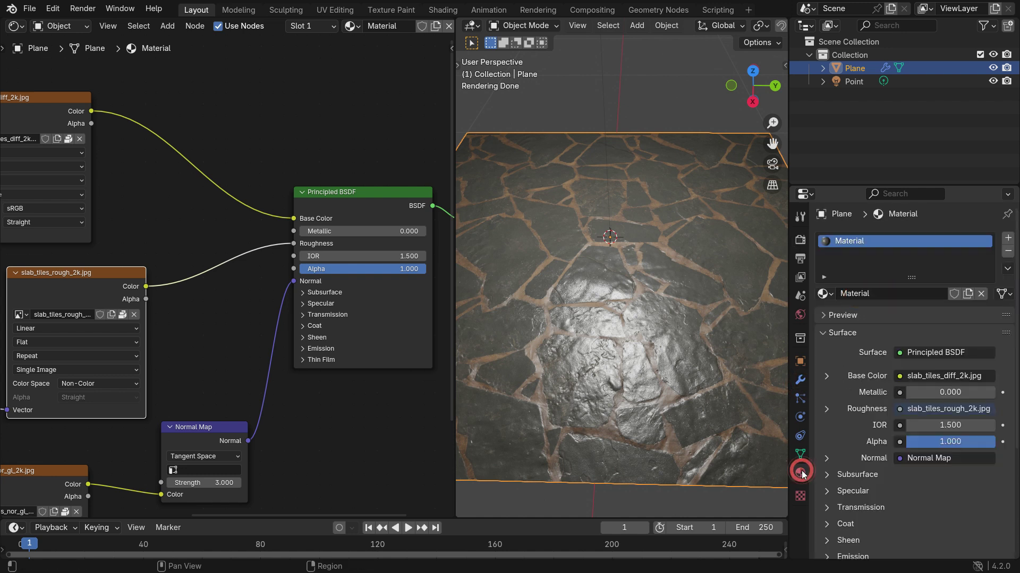
{"action": "scroll", "coordinate": [849, 424], "scroll_direction": "down", "scroll_amount": 4}
{"action": "scroll", "coordinate": [859, 410], "scroll_direction": "down", "scroll_amount": 1}
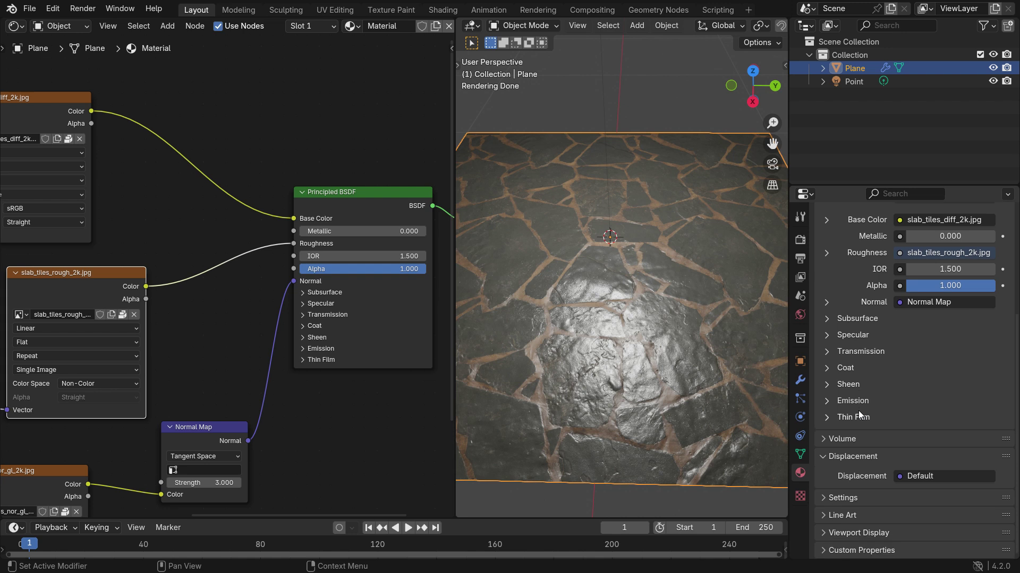
{"action": "left_click", "coordinate": [844, 497]}
{"action": "scroll", "coordinate": [840, 467], "scroll_direction": "down", "scroll_amount": 6}
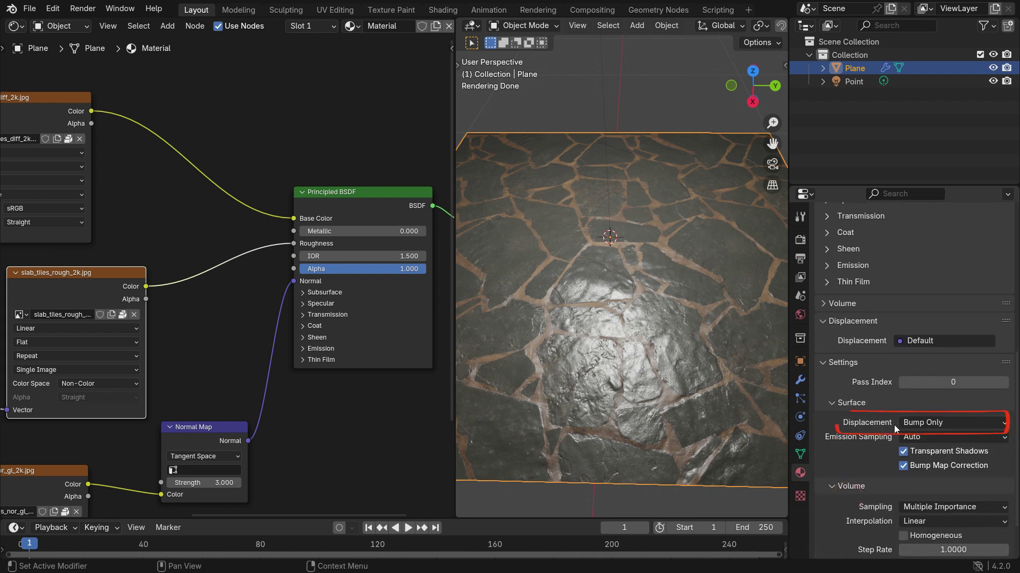
{"action": "left_click", "coordinate": [979, 422]}
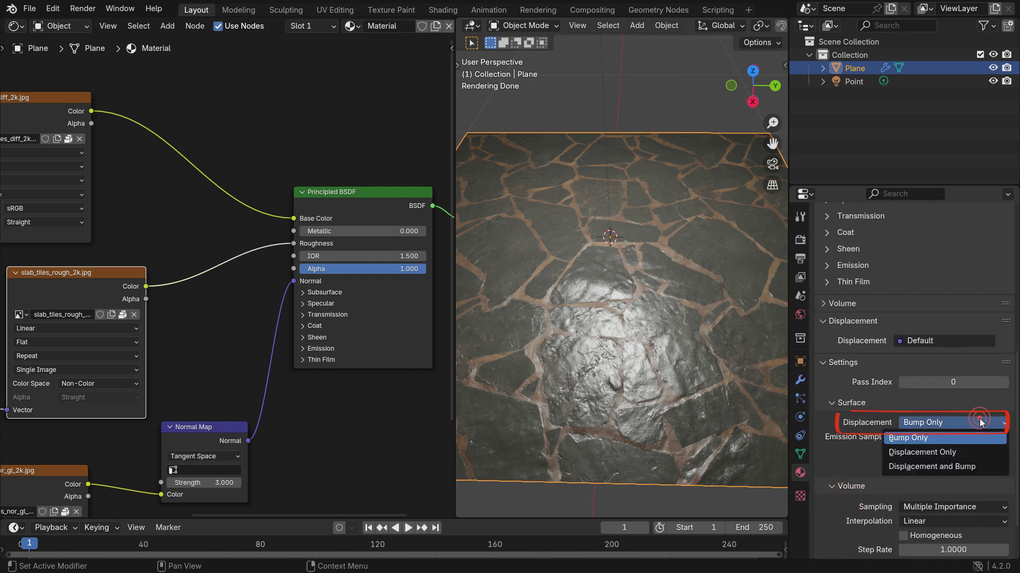
{"action": "left_click", "coordinate": [985, 466]}
- Add an Image Texture node and load slab_tiles_disp_2k.jpg into it
{"action": "scroll", "coordinate": [333, 272], "scroll_direction": "down", "scroll_amount": 2}
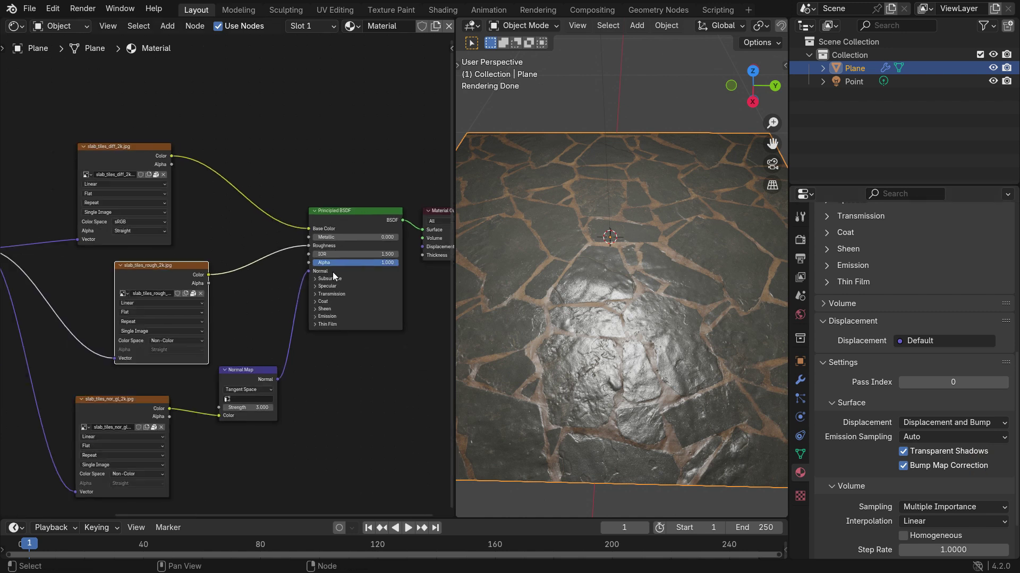
{"action": "scroll", "coordinate": [279, 284], "scroll_direction": "down", "scroll_amount": 5, "text": "shift"}
{"action": "key", "text": "shift+a"}
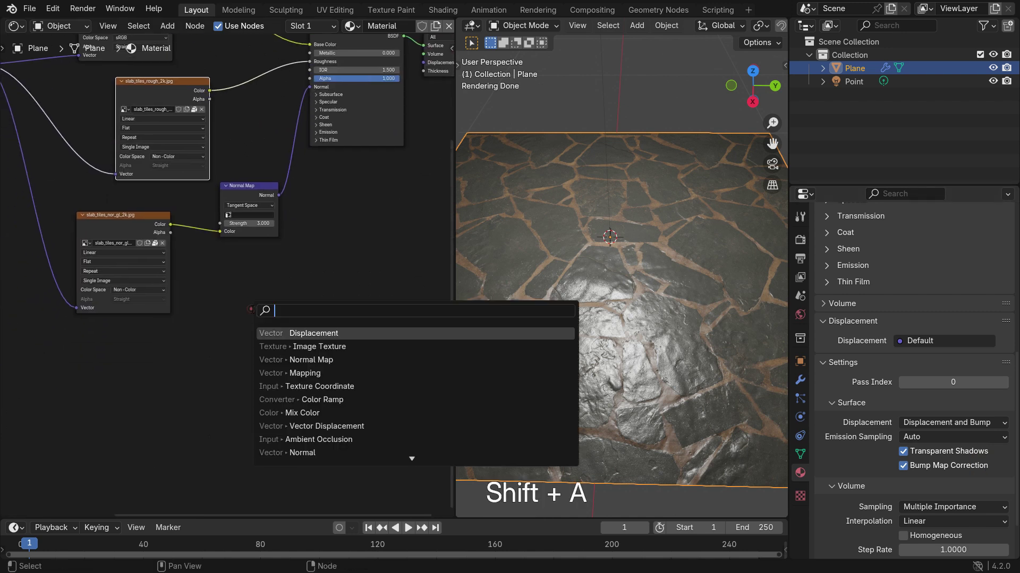
{"action": "type", "text": "image"}
{"action": "left_click", "coordinate": [283, 333]}
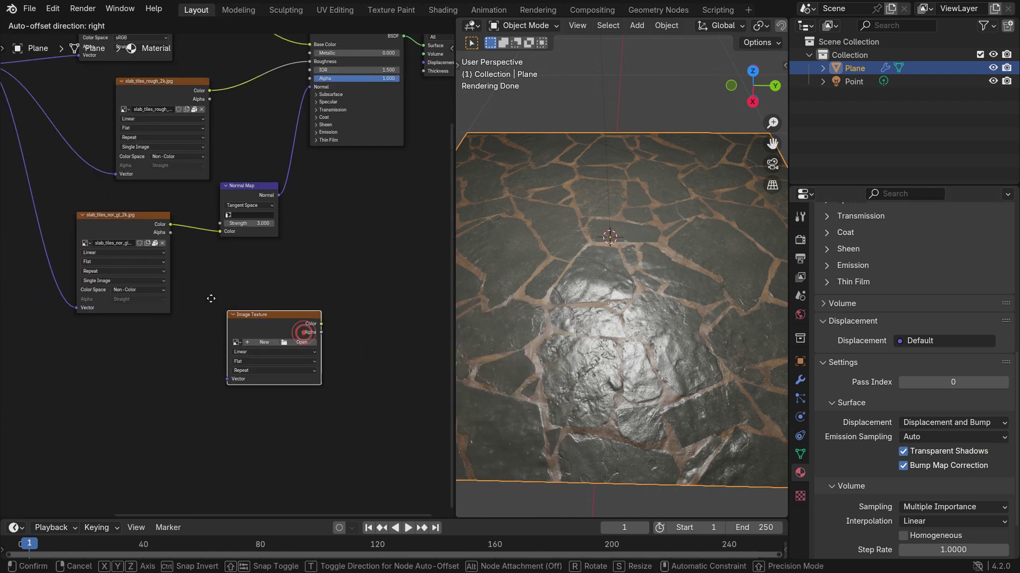
{"action": "left_click", "coordinate": [259, 315]}
{"action": "scroll", "coordinate": [259, 314], "scroll_direction": "up", "scroll_amount": 3}
{"action": "left_click", "coordinate": [279, 330]}
{"action": "left_click", "coordinate": [322, 415]}
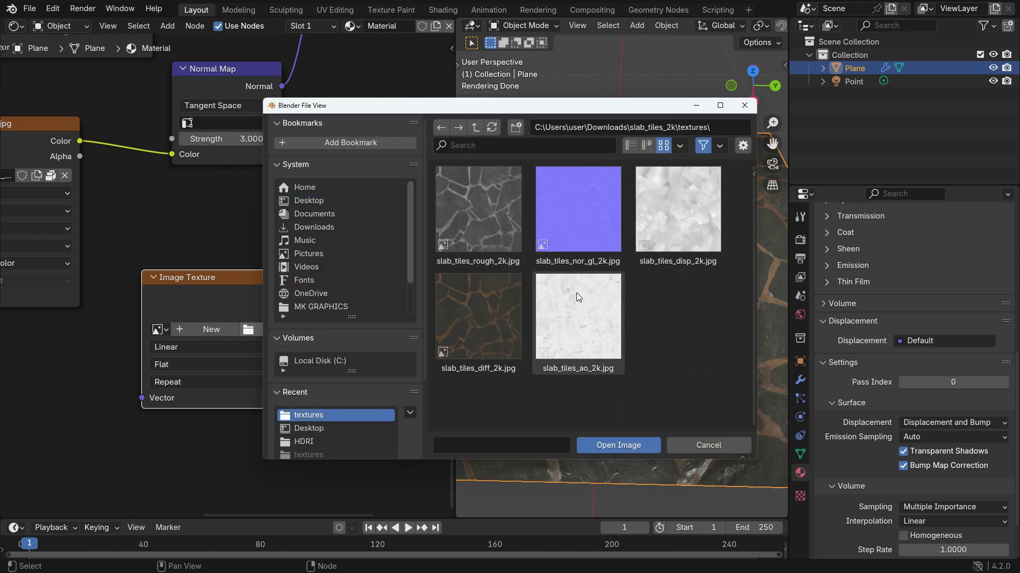
{"action": "left_click", "coordinate": [678, 219]}
{"action": "left_click", "coordinate": [636, 443]}
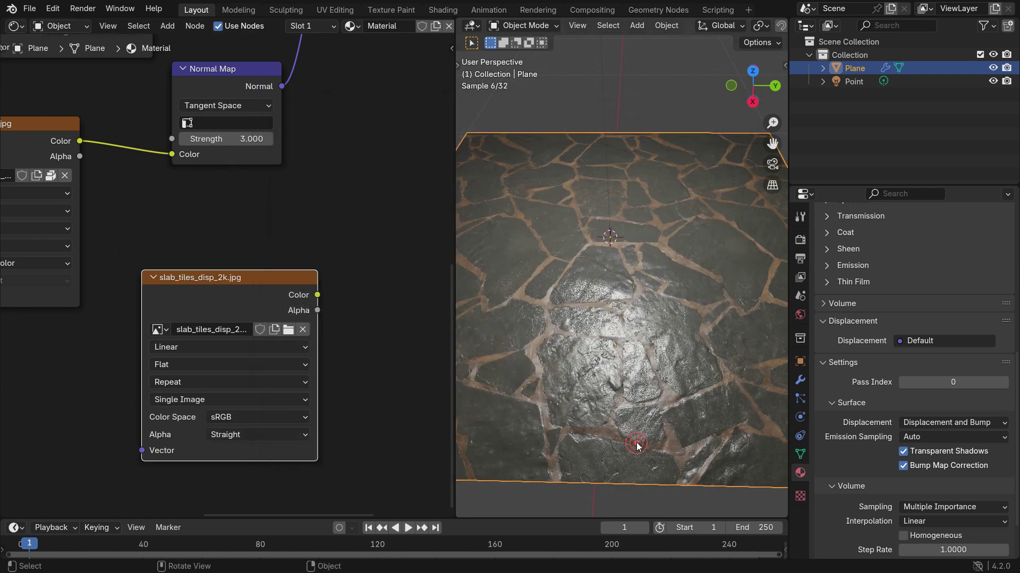
- Set the displacement image to Non-Color and select the Principled BSDF and Material Output nodes
{"action": "left_click", "coordinate": [291, 419]}
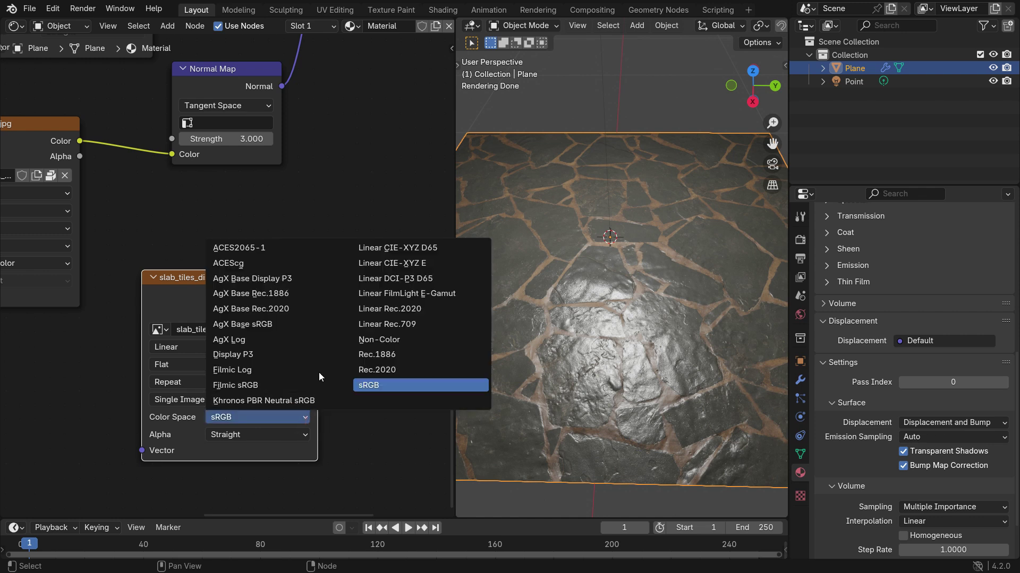
{"action": "left_click", "coordinate": [451, 341]}
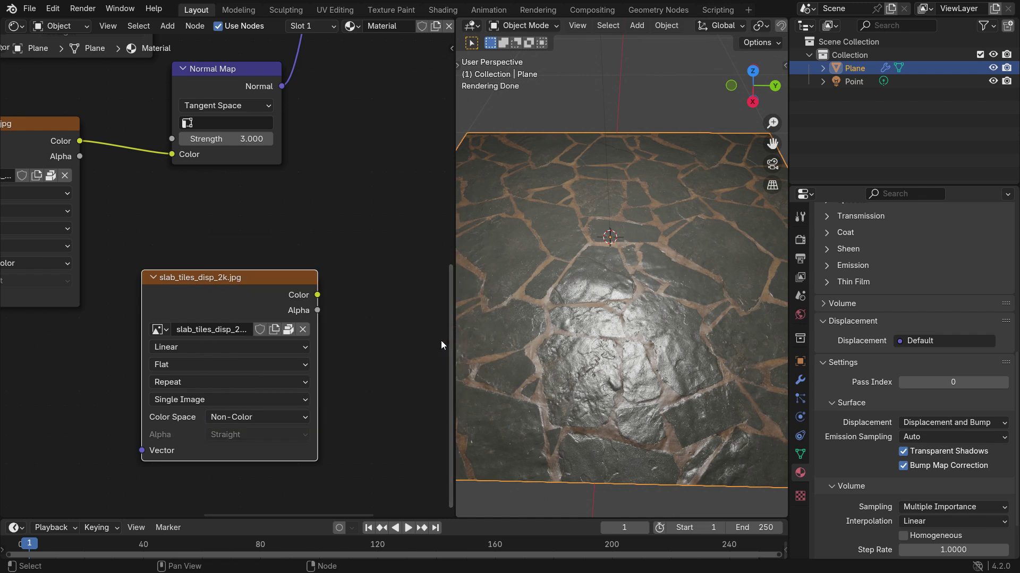
{"action": "scroll", "coordinate": [135, 314], "scroll_direction": "down", "scroll_amount": 3}
{"action": "scroll", "coordinate": [250, 316], "scroll_direction": "down", "scroll_amount": 2}
{"action": "middle_click_drag", "start_coordinate": [273, 307], "coordinate": [278, 336]}
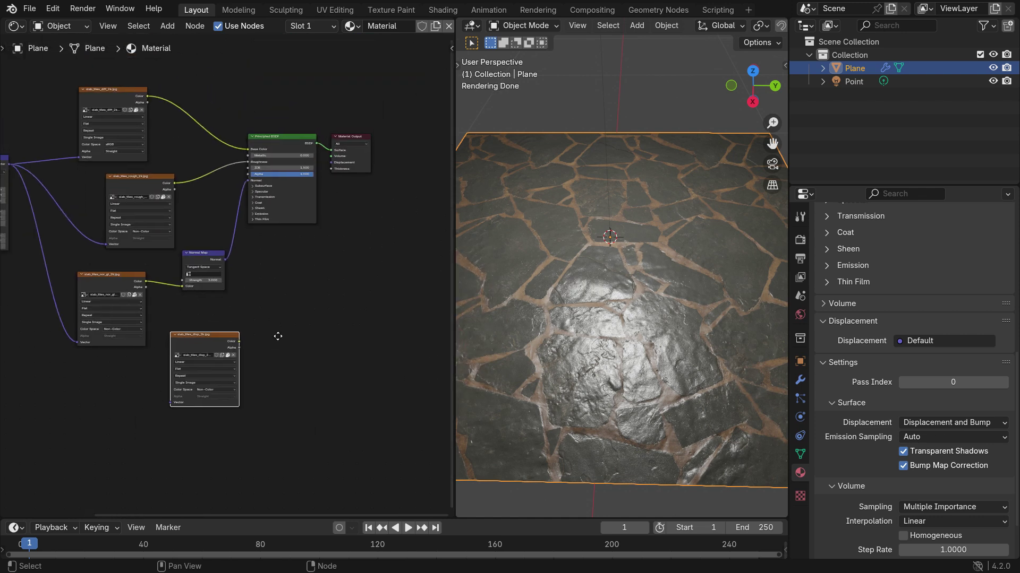
{"action": "left_click_drag", "start_coordinate": [270, 97], "coordinate": [365, 249]}
- Shift the shader and output nodes right and add a Displacement node beside the disp texture
{"action": "key", "text": "g"}
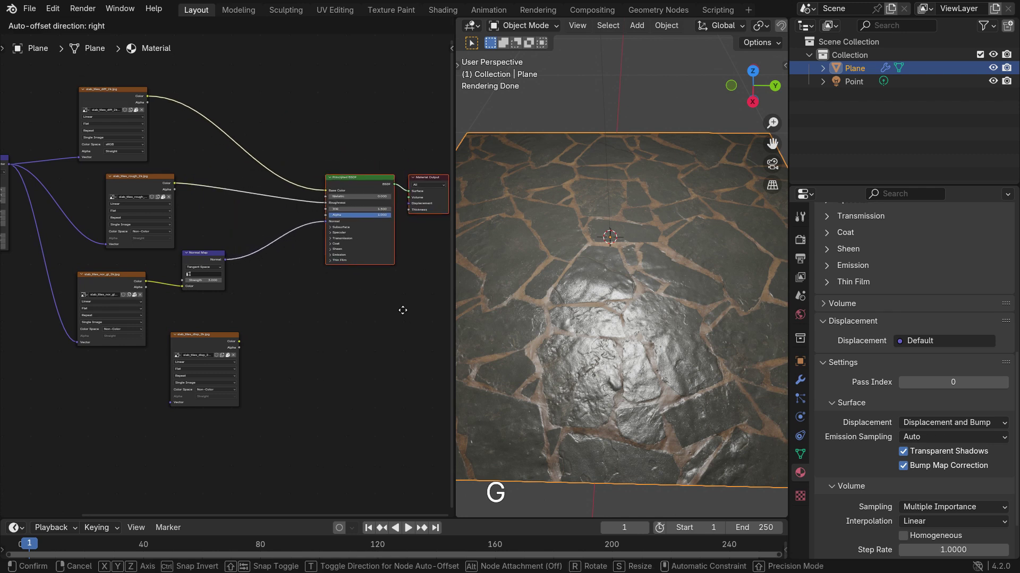
{"action": "left_click", "coordinate": [376, 336]}
{"action": "scroll", "coordinate": [318, 375], "scroll_direction": "up", "scroll_amount": 2}
{"action": "key", "text": "shift+a"}
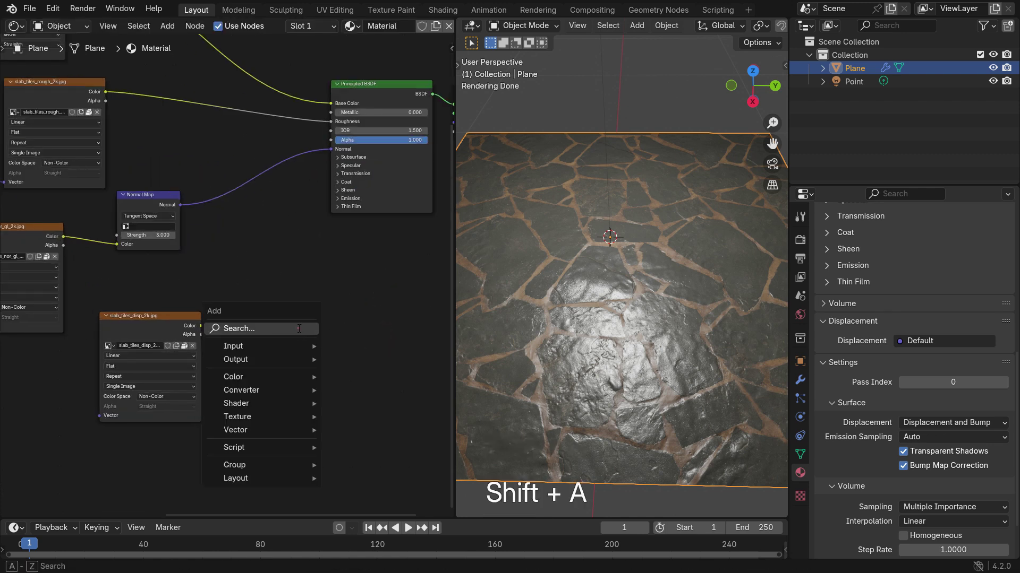
{"action": "type", "text": "diso"}
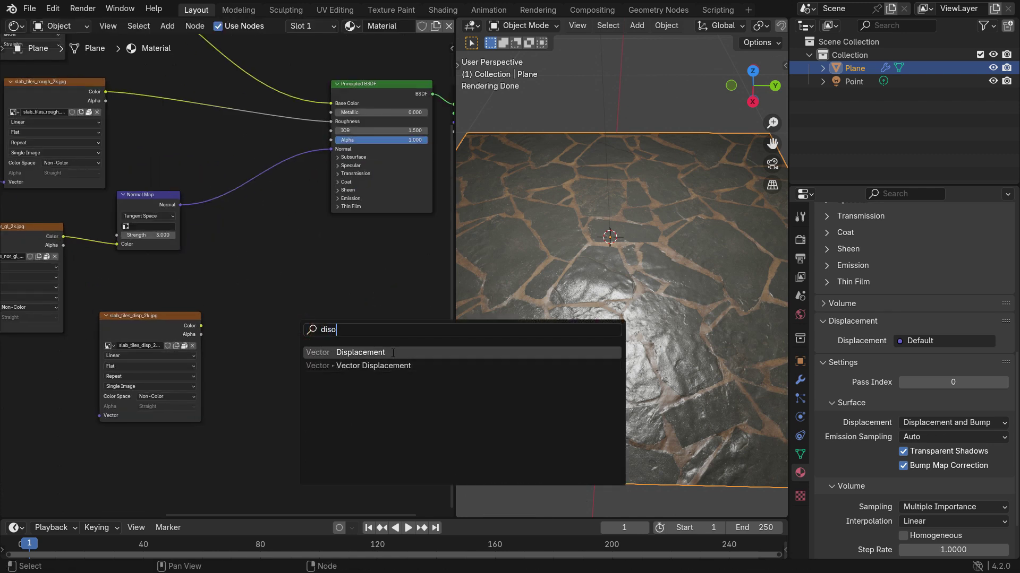
{"action": "left_click", "coordinate": [393, 353]}
{"action": "left_click", "coordinate": [259, 331]}
- Link Mapping to the disp texture, its Color to Height, and Displacement to Material Output
{"action": "scroll", "coordinate": [274, 330], "scroll_direction": "down", "scroll_amount": 2}
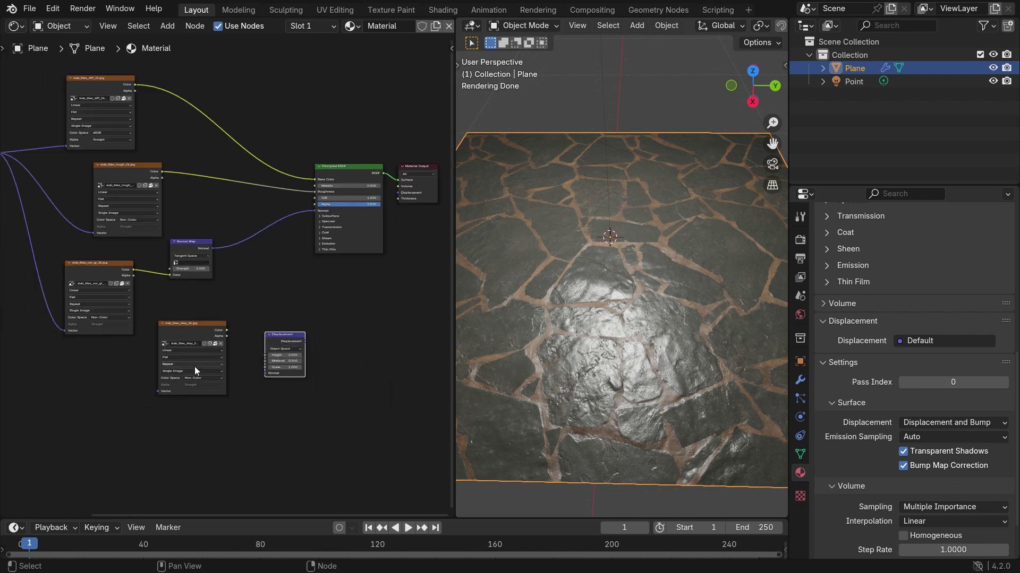
{"action": "scroll", "coordinate": [122, 111], "scroll_direction": "up", "scroll_amount": 3, "text": "ctrl"}
{"action": "left_click_drag", "start_coordinate": [138, 117], "coordinate": [298, 354]}
{"action": "middle_click_drag", "start_coordinate": [260, 344], "coordinate": [150, 362]}
{"action": "scroll", "coordinate": [296, 321], "scroll_direction": "up", "scroll_amount": 4}
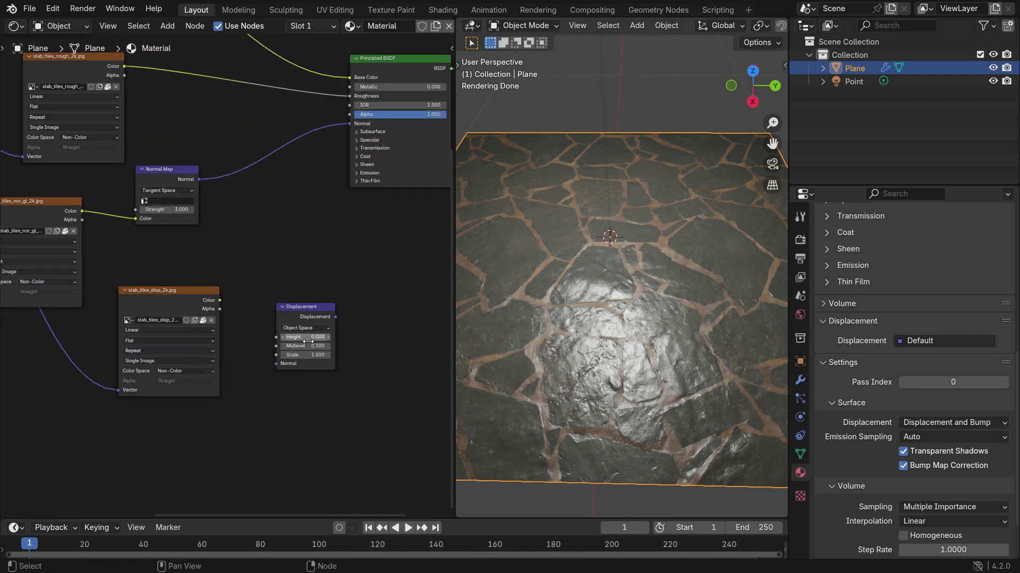
{"action": "left_click_drag", "start_coordinate": [189, 280], "coordinate": [265, 332]}
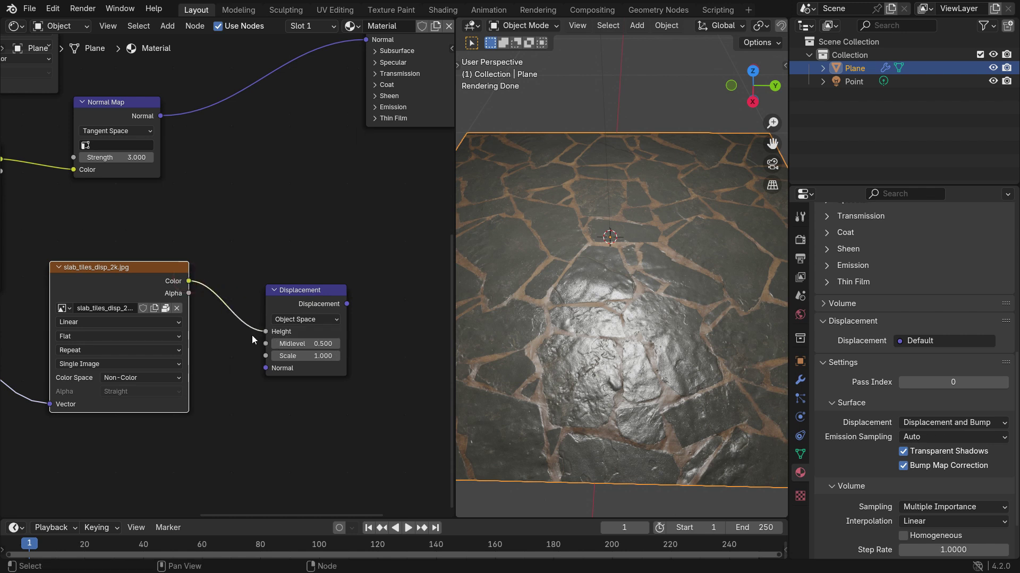
{"action": "scroll", "coordinate": [252, 336], "scroll_direction": "down", "scroll_amount": 2}
{"action": "middle_click_drag", "start_coordinate": [249, 297], "coordinate": [243, 355]}
{"action": "scroll", "coordinate": [243, 355], "scroll_direction": "up", "scroll_amount": 2}
{"action": "middle_click_drag", "start_coordinate": [277, 310], "coordinate": [225, 396]}
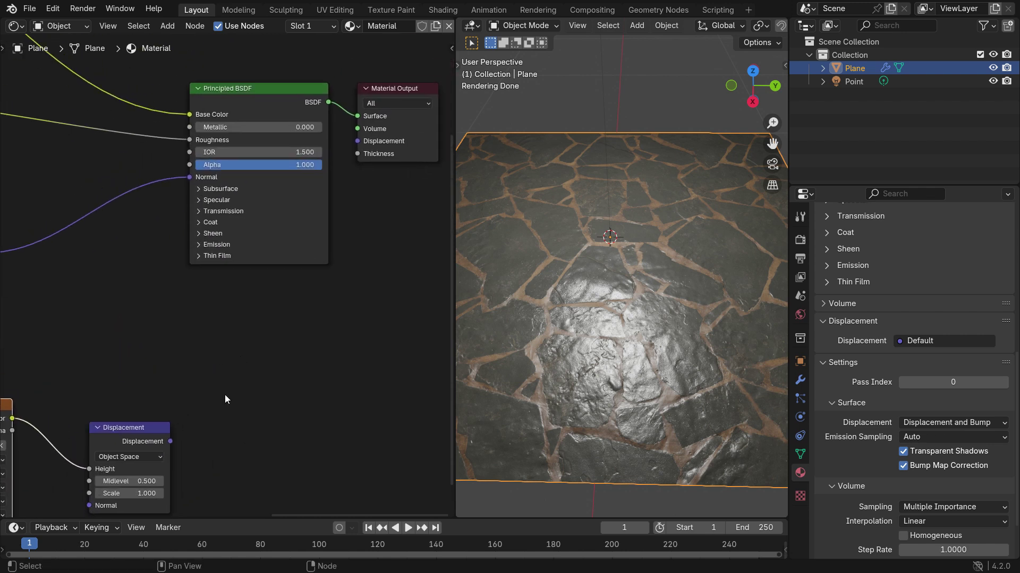
{"action": "left_click_drag", "start_coordinate": [170, 441], "coordinate": [356, 141]}
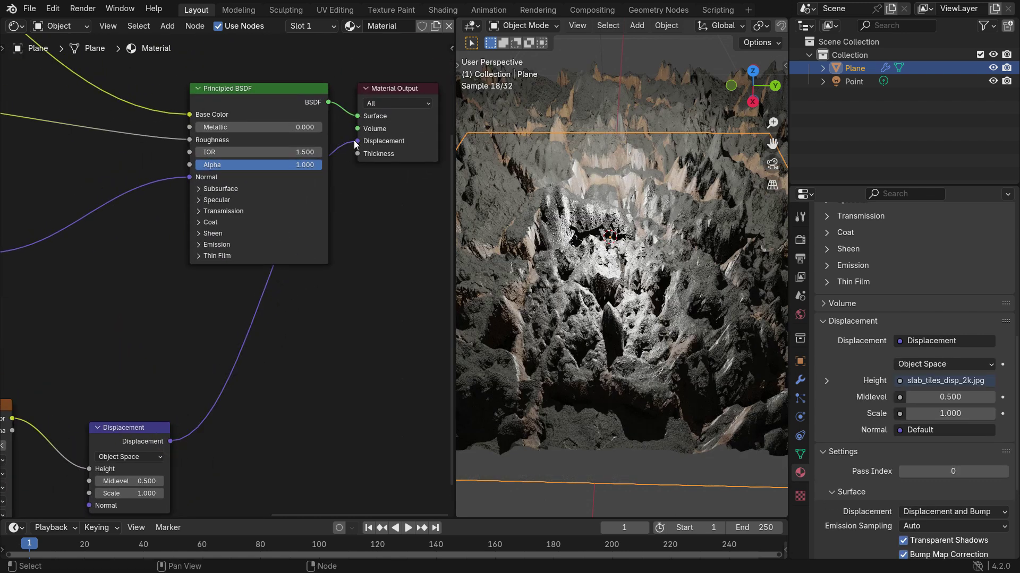
{"action": "middle_click_drag", "start_coordinate": [571, 229], "coordinate": [598, 244]}
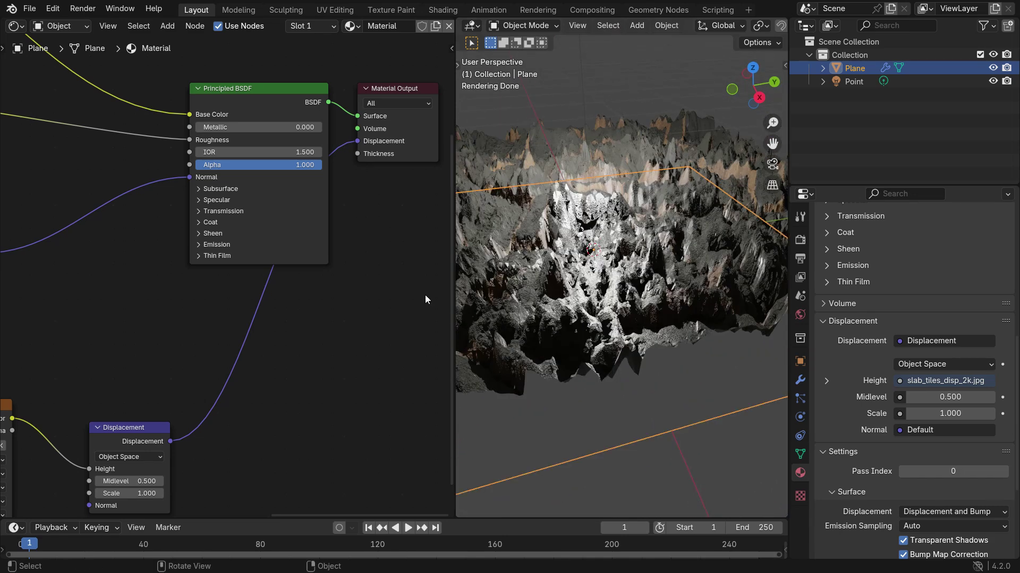
- Set the Displacement node Scale to 0.070
{"action": "scroll", "coordinate": [424, 299], "scroll_direction": "down", "scroll_amount": 3}
{"action": "scroll", "coordinate": [380, 351], "scroll_direction": "up", "scroll_amount": 4}
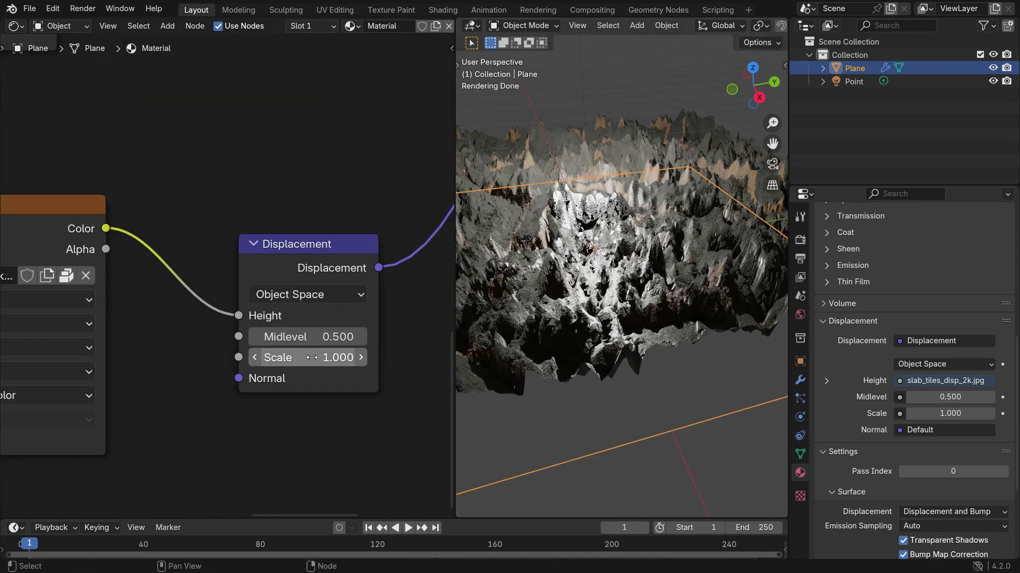
{"action": "left_click_drag", "start_coordinate": [311, 357], "coordinate": [268, 357], "text": "shift"}
{"action": "left_click", "coordinate": [307, 356]}
{"action": "type", "text": "0.0"}
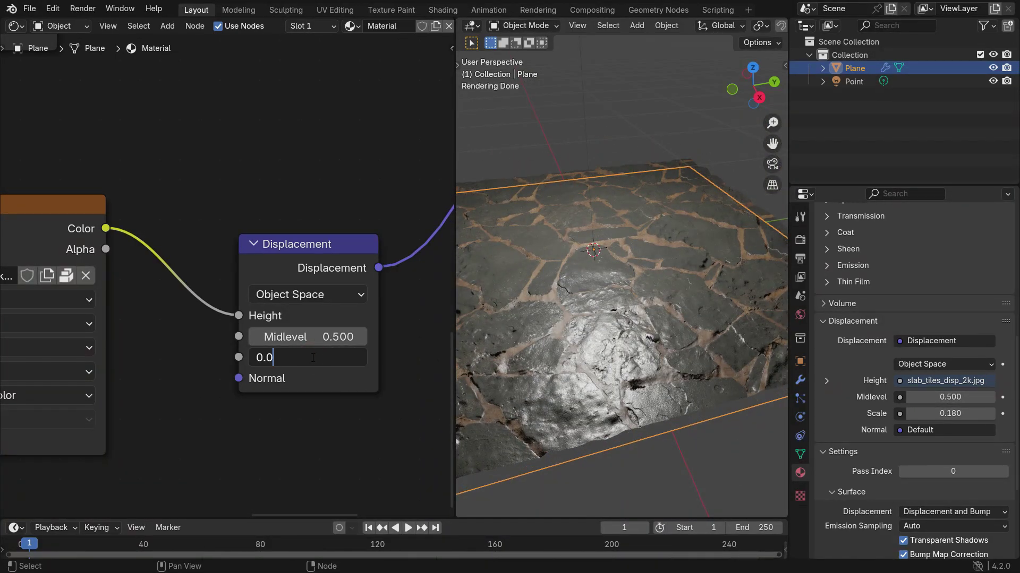
{"action": "type", "text": "7"}
{"action": "key", "text": "Return"}
- Check the subtle slab relief from front and high views, then move the diffuse texture node up
{"action": "middle_click_drag", "start_coordinate": [563, 346], "coordinate": [613, 352]}
{"action": "key", "text": "KP_1"}
{"action": "middle_click_drag", "start_coordinate": [588, 176], "coordinate": [630, 273]}
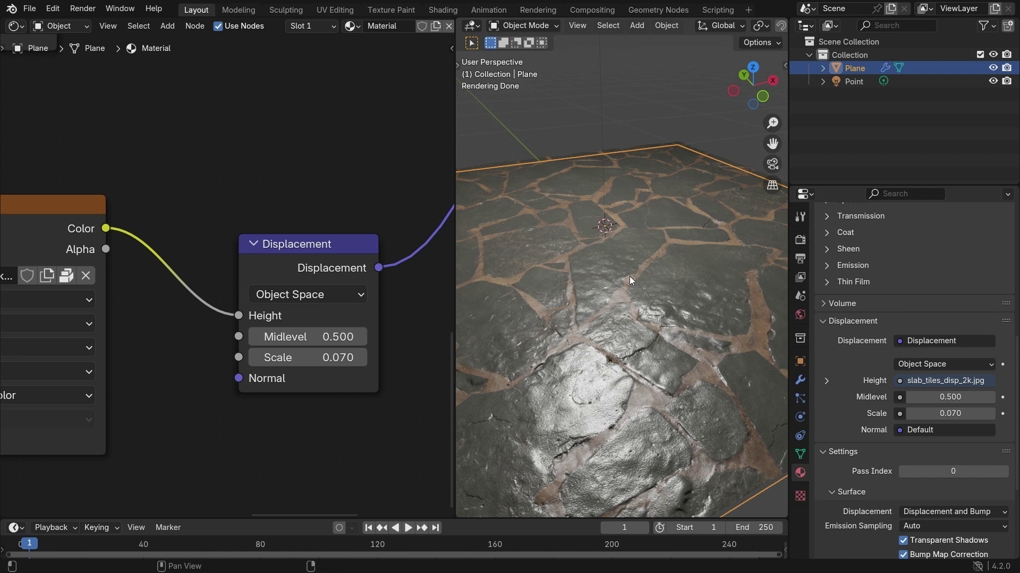
{"action": "scroll", "coordinate": [336, 304], "scroll_direction": "down", "scroll_amount": 6}
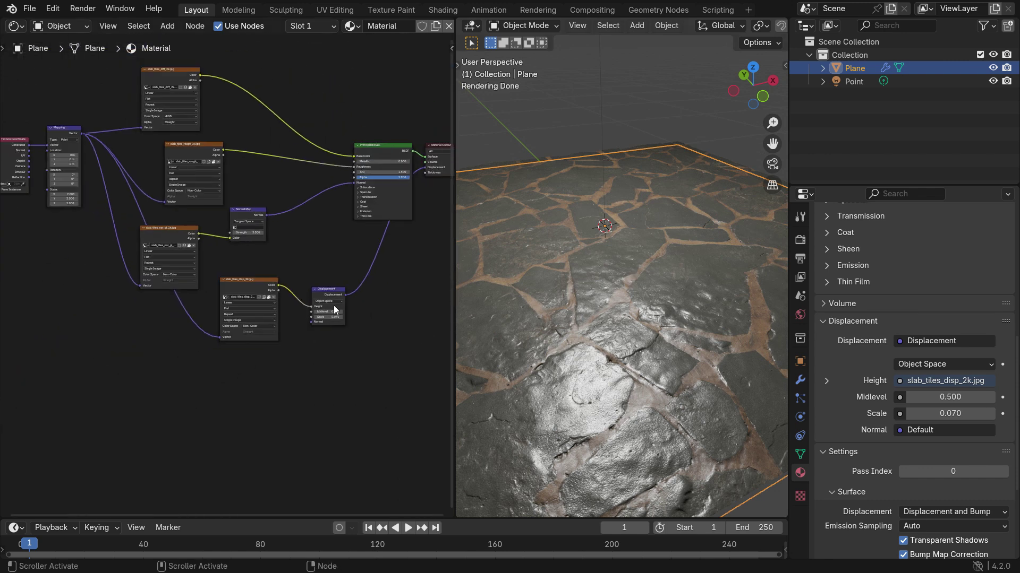
{"action": "scroll", "coordinate": [333, 305], "scroll_direction": "up", "scroll_amount": 5, "text": "shift"}
{"action": "left_click_drag", "start_coordinate": [180, 186], "coordinate": [208, 115]}
- Add a fifth Image Texture node and load slab_tiles_ao_2k.jpg into it
{"action": "key", "text": "shift+a"}
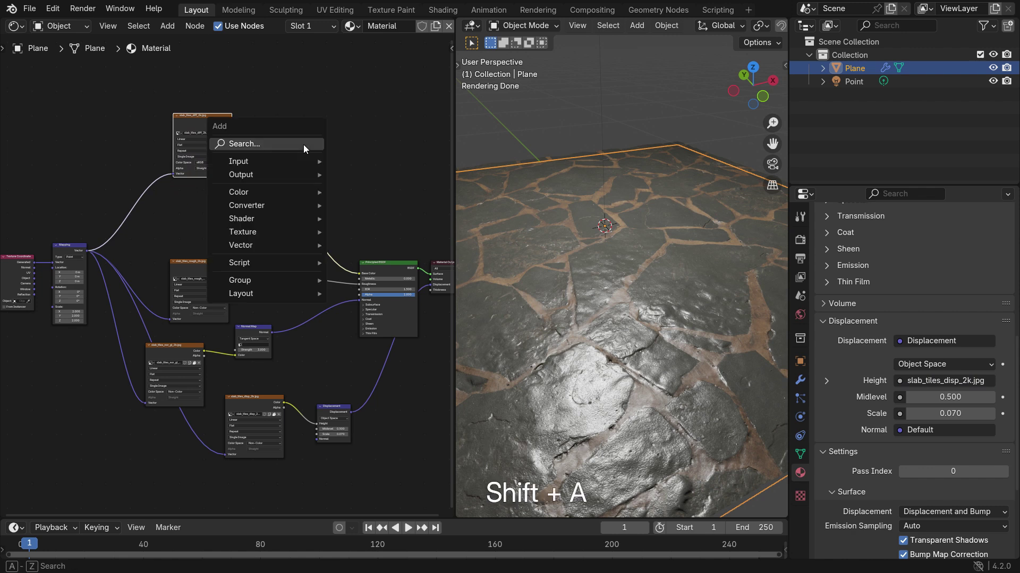
{"action": "left_click", "coordinate": [303, 145]}
{"action": "type", "text": "image"}
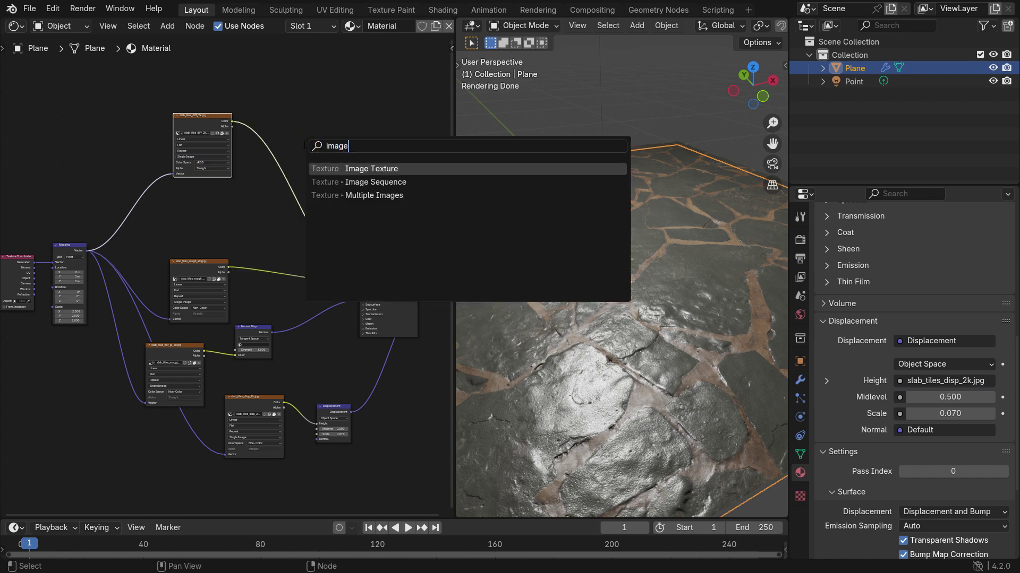
{"action": "left_click", "coordinate": [349, 168]}
{"action": "left_click", "coordinate": [207, 205]}
{"action": "scroll", "coordinate": [207, 205], "scroll_direction": "up", "scroll_amount": 4}
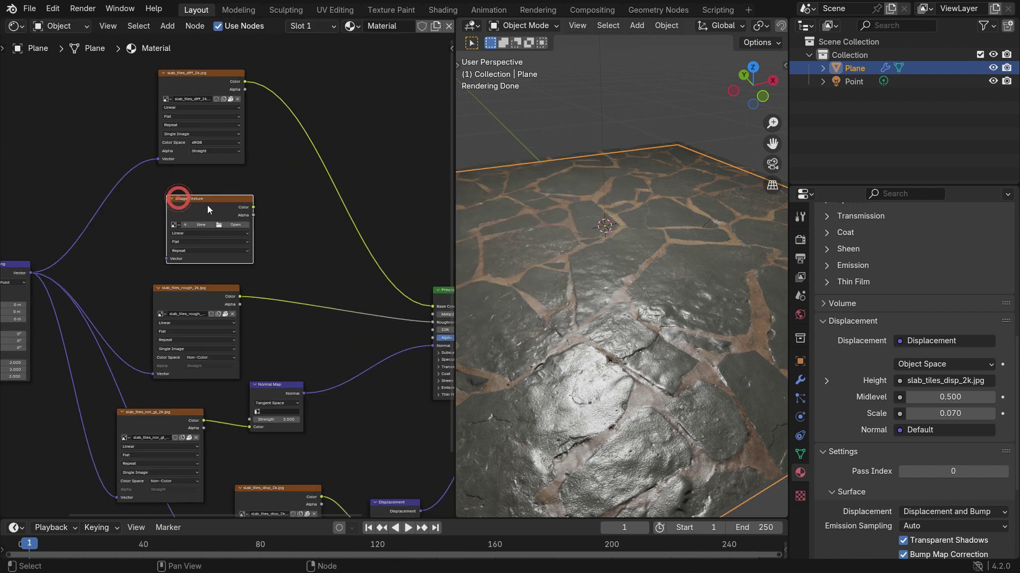
{"action": "scroll", "coordinate": [245, 227], "scroll_direction": "up", "scroll_amount": 2}
{"action": "left_click", "coordinate": [231, 241]}
{"action": "left_click", "coordinate": [319, 417]}
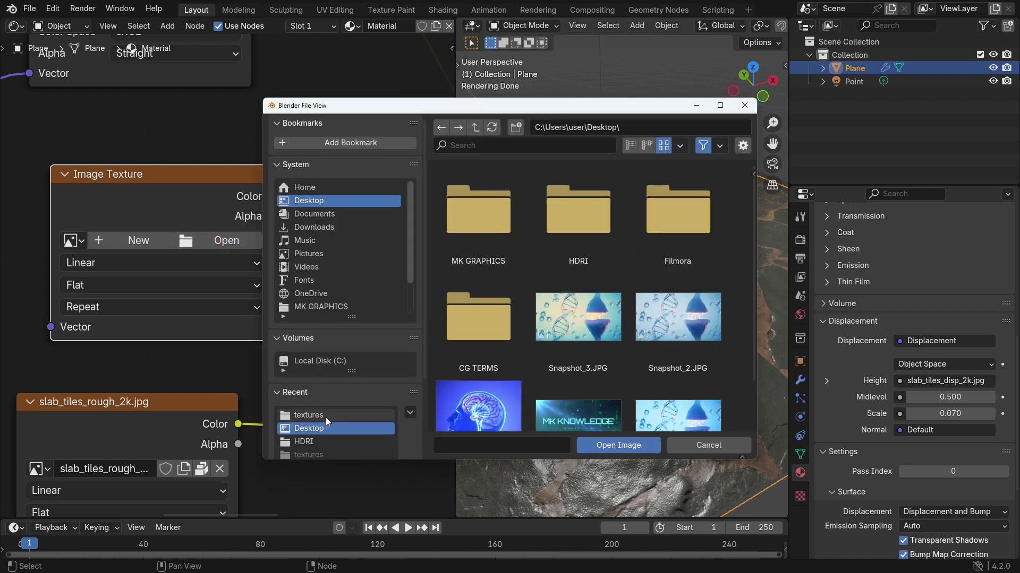
{"action": "left_click", "coordinate": [589, 323]}
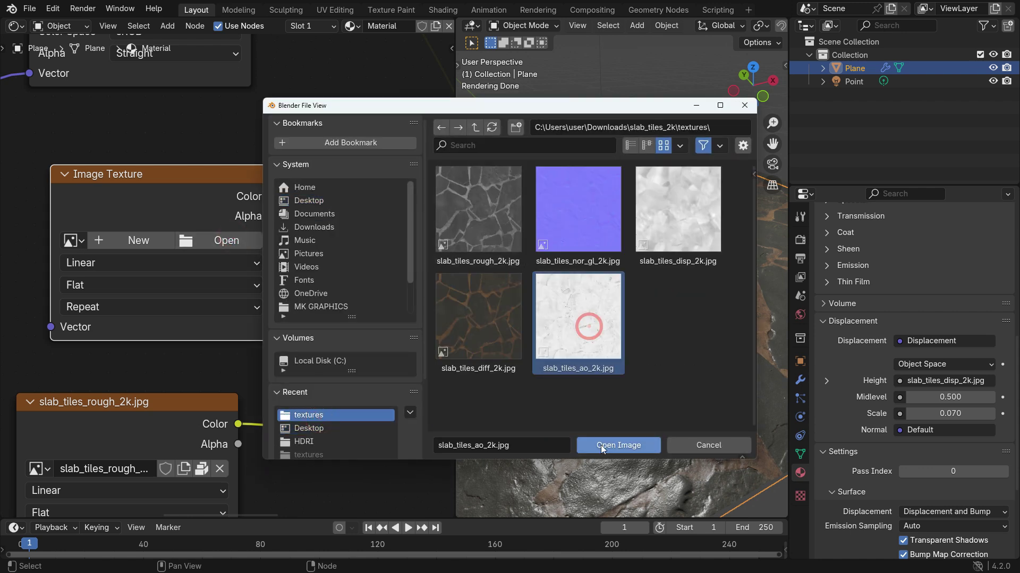
{"action": "left_click", "coordinate": [604, 446]}
- Set the ao image to Non-Color, move it clear of the rough node, and link Mapping's Vector to it
{"action": "left_click", "coordinate": [202, 353]}
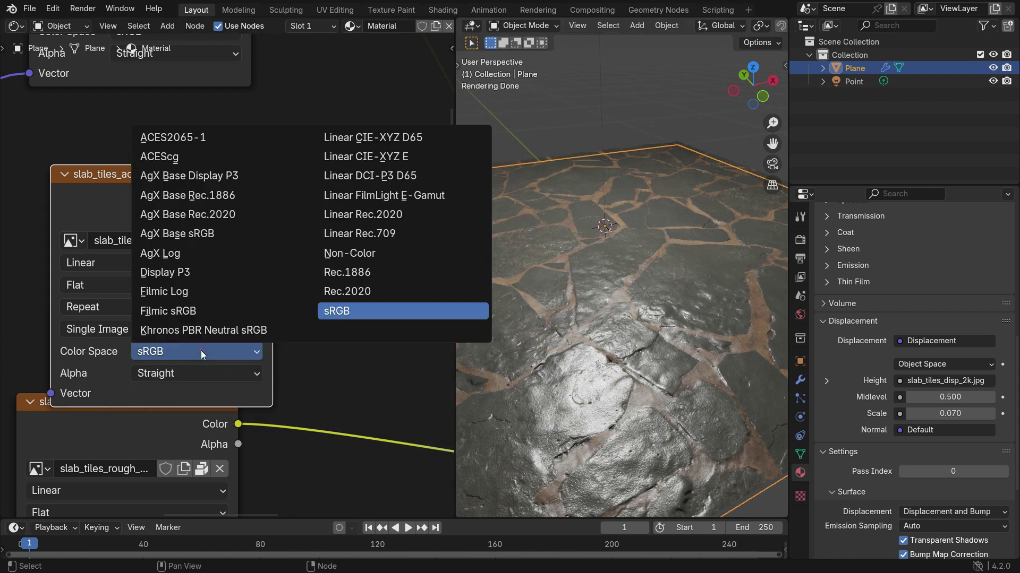
{"action": "left_click", "coordinate": [403, 251]}
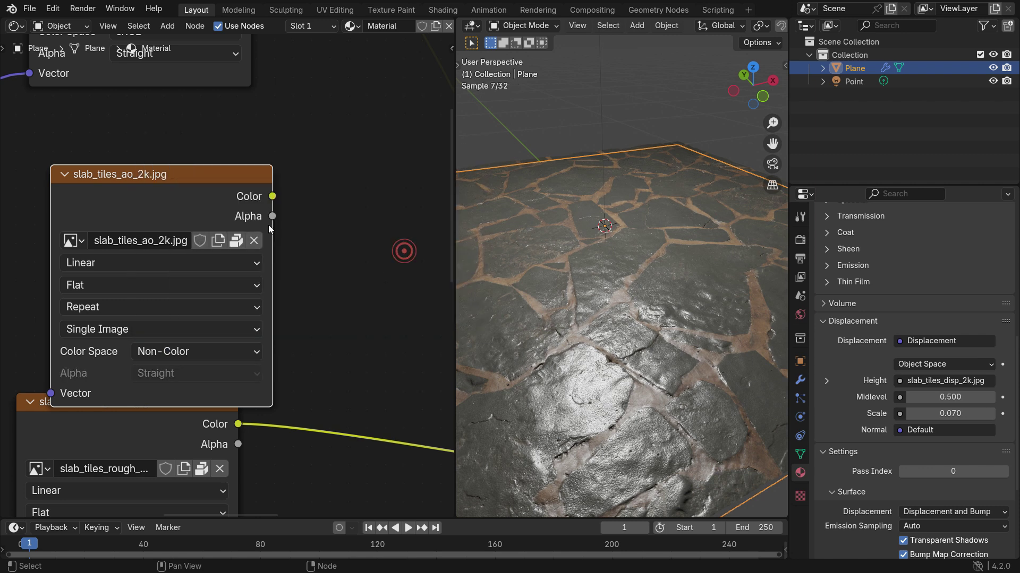
{"action": "left_click_drag", "start_coordinate": [207, 174], "coordinate": [194, 126]}
{"action": "scroll", "coordinate": [159, 239], "scroll_direction": "down", "scroll_amount": 3}
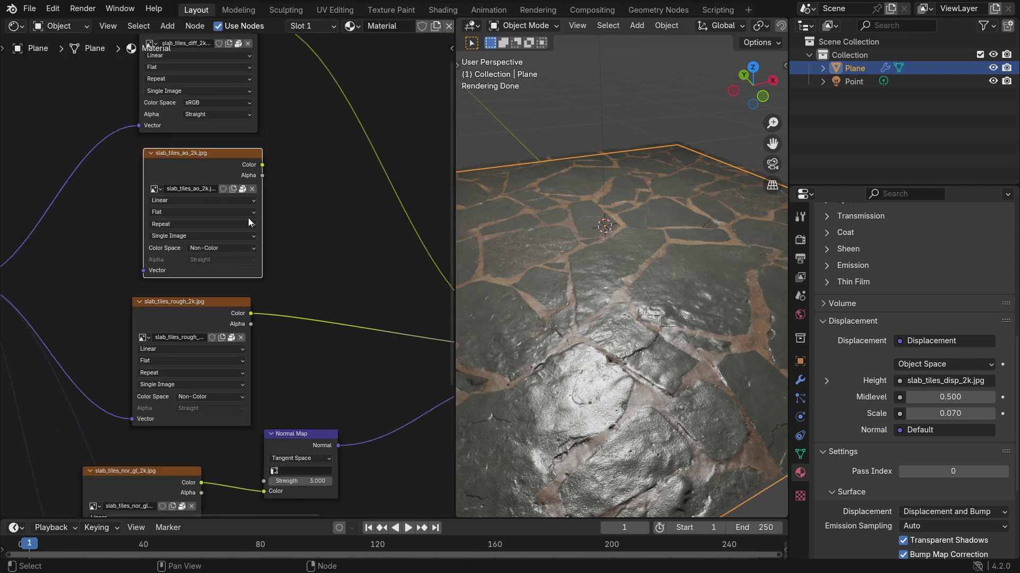
{"action": "middle_click_drag", "start_coordinate": [150, 245], "coordinate": [249, 260]}
{"action": "left_click_drag", "start_coordinate": [72, 295], "coordinate": [245, 281]}
{"action": "scroll", "coordinate": [233, 266], "scroll_direction": "down", "scroll_amount": 2}
{"action": "scroll", "coordinate": [233, 266], "scroll_direction": "down", "scroll_amount": 1}
{"action": "middle_click_drag", "start_coordinate": [337, 223], "coordinate": [214, 246]}
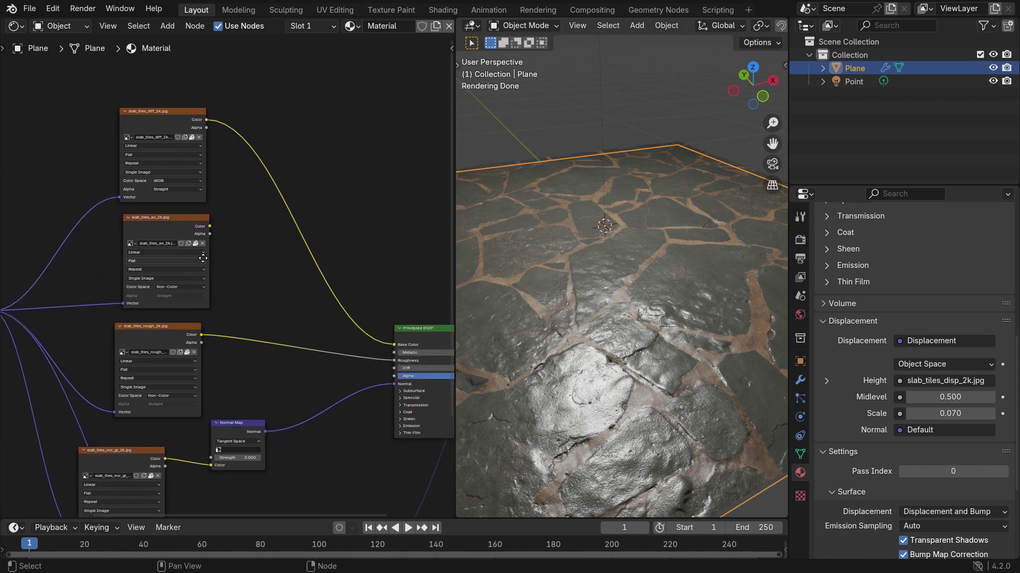
- Add a Mix Color node beside the ao texture, feeding diffuse Color into A and ao Color into B
{"action": "key", "text": "shift+a"}
{"action": "type", "text": "mix"}
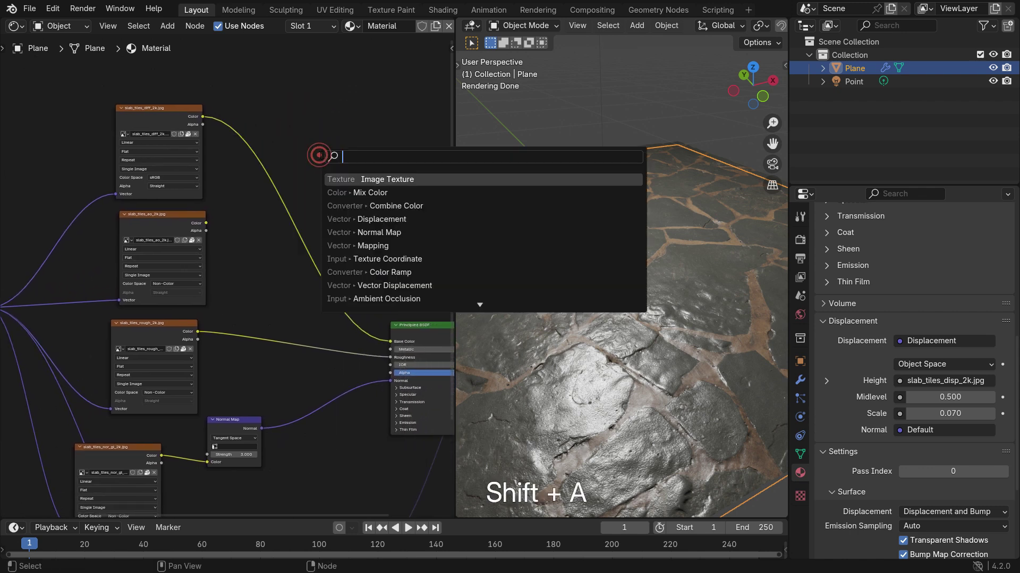
{"action": "type", "text": " color"}
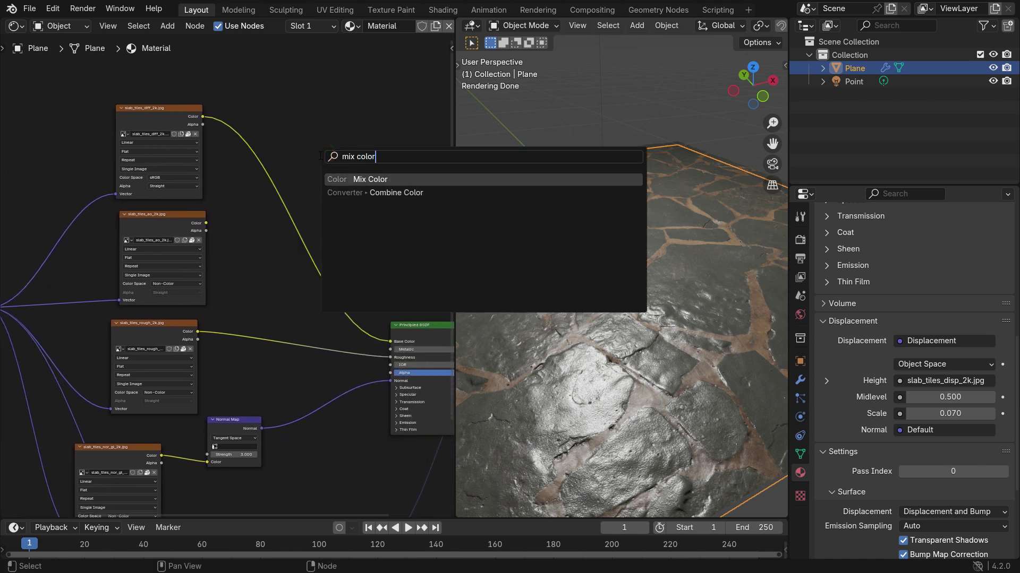
{"action": "key", "text": "Return"}
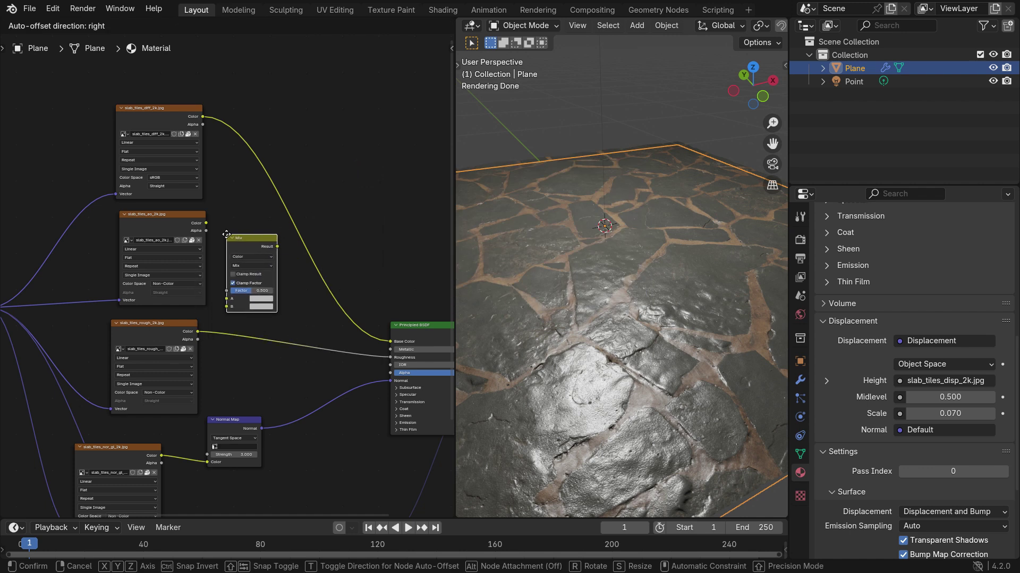
{"action": "left_click", "coordinate": [230, 235]}
{"action": "scroll", "coordinate": [211, 295], "scroll_direction": "up", "scroll_amount": 2}
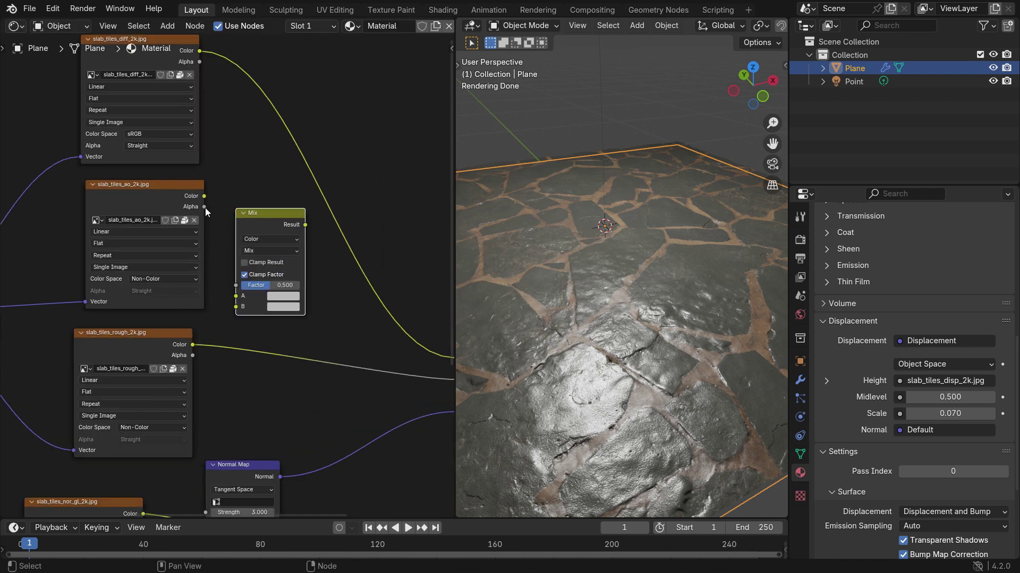
{"action": "left_click_drag", "start_coordinate": [204, 196], "coordinate": [232, 307]}
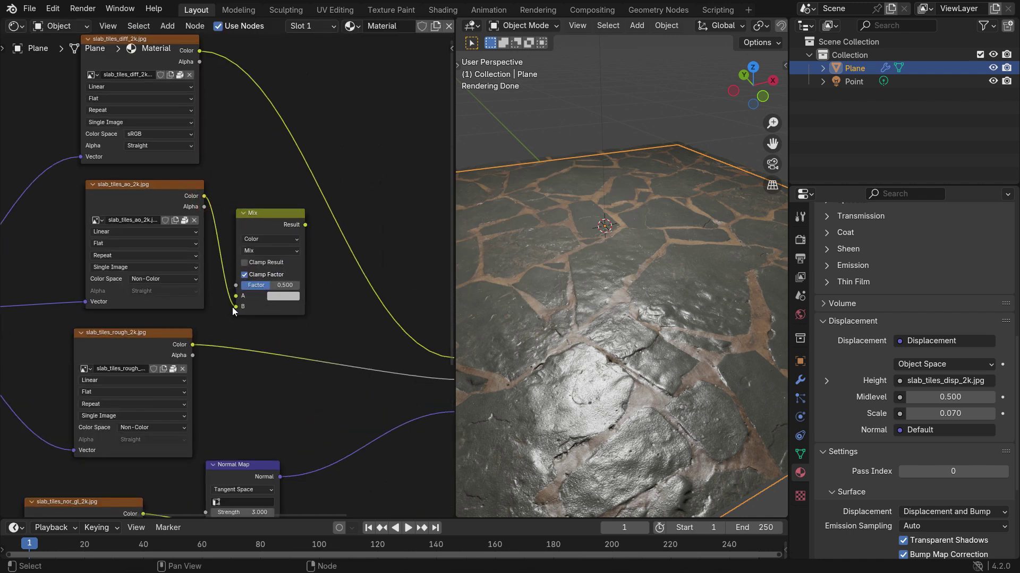
{"action": "left_click_drag", "start_coordinate": [199, 50], "coordinate": [231, 298]}
- Replace the diffuse-to-Base Color link with the Mix Result going into Base Color
{"action": "scroll", "coordinate": [240, 198], "scroll_direction": "down", "scroll_amount": 2}
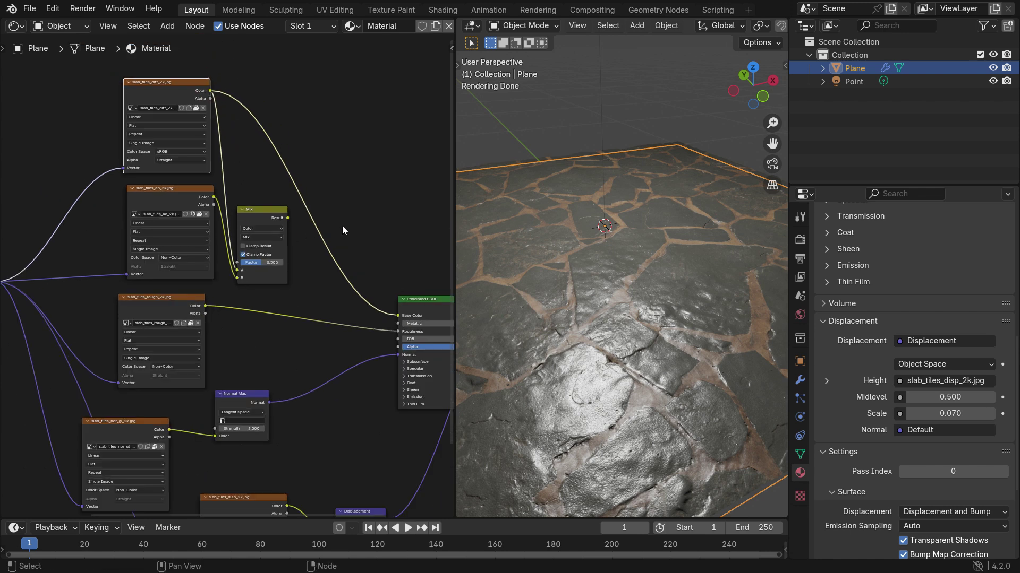
{"action": "right_click_drag", "start_coordinate": [342, 215], "coordinate": [303, 266], "text": "ctrl"}
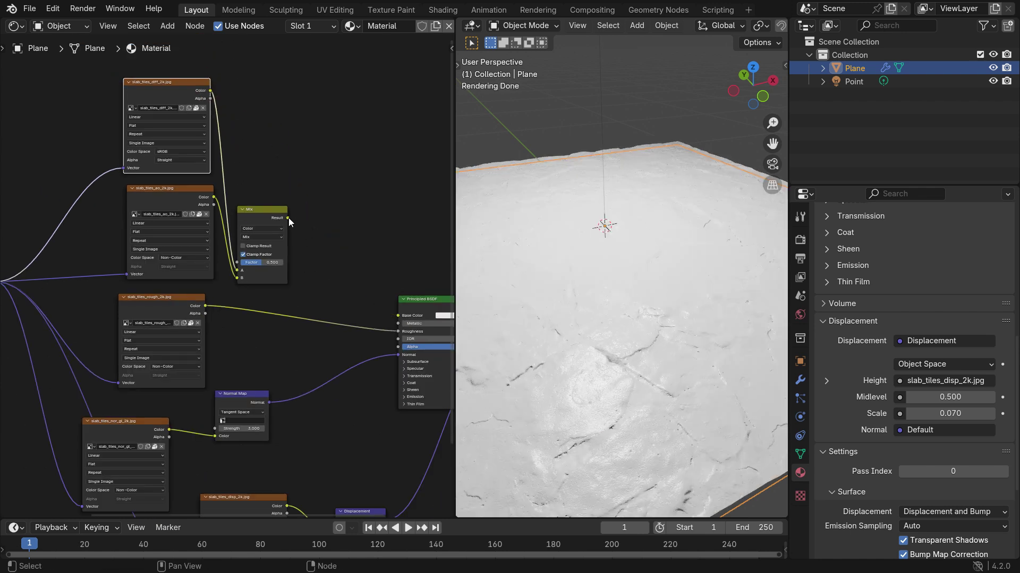
{"action": "left_click_drag", "start_coordinate": [289, 218], "coordinate": [397, 315]}
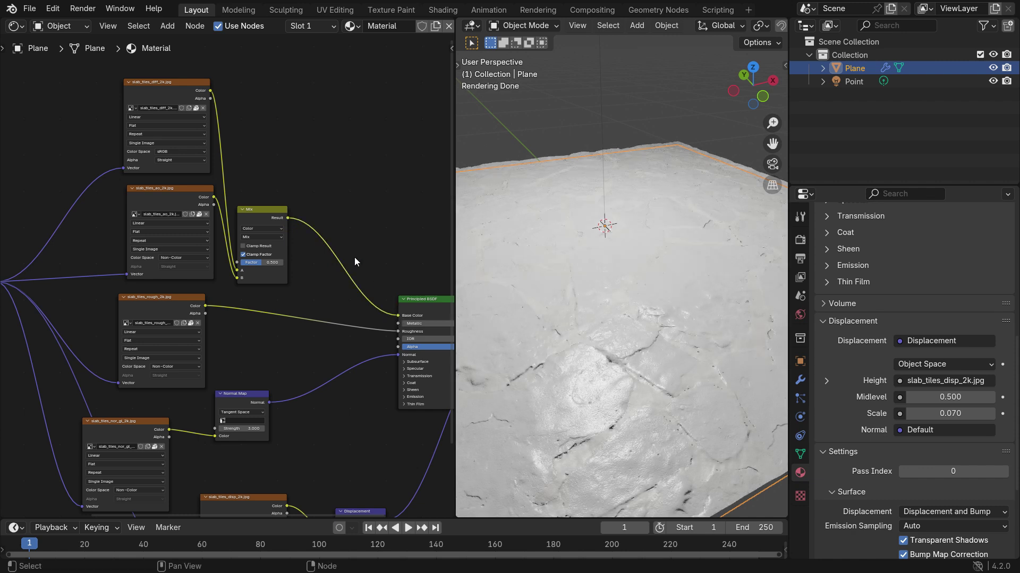
- Switch the Mix node's blend mode to Multiply at Factor 1.000, then frame the whole node tree
{"action": "scroll", "coordinate": [294, 218], "scroll_direction": "up", "scroll_amount": 4}
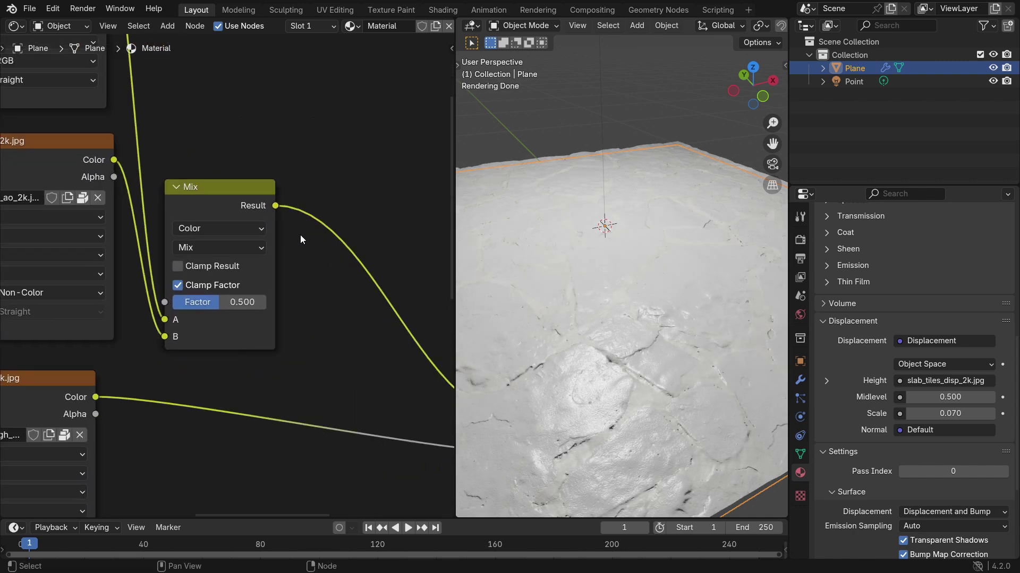
{"action": "left_click", "coordinate": [253, 246]}
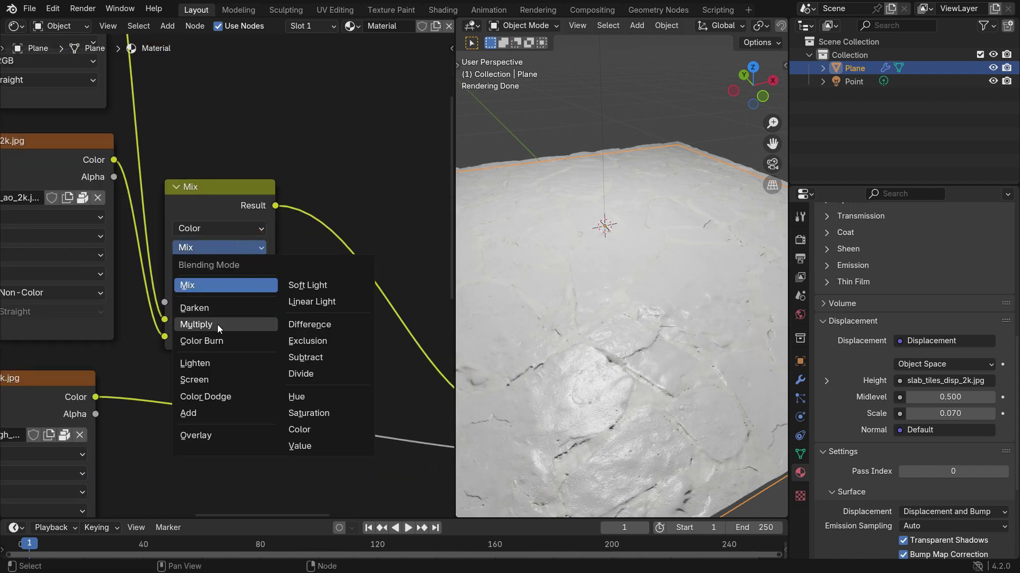
{"action": "left_click", "coordinate": [235, 329]}
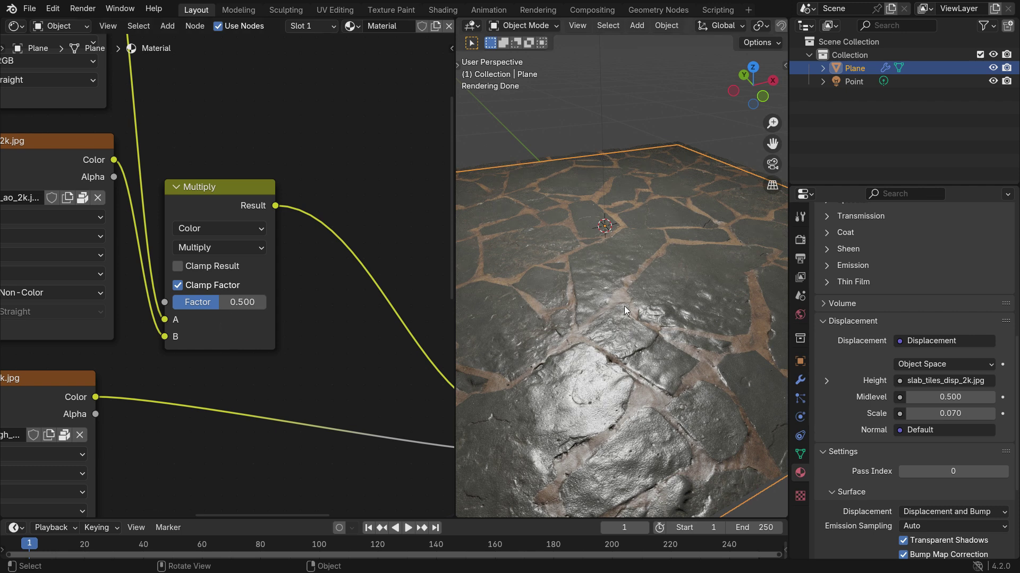
{"action": "middle_click_drag", "start_coordinate": [624, 306], "coordinate": [518, 310]}
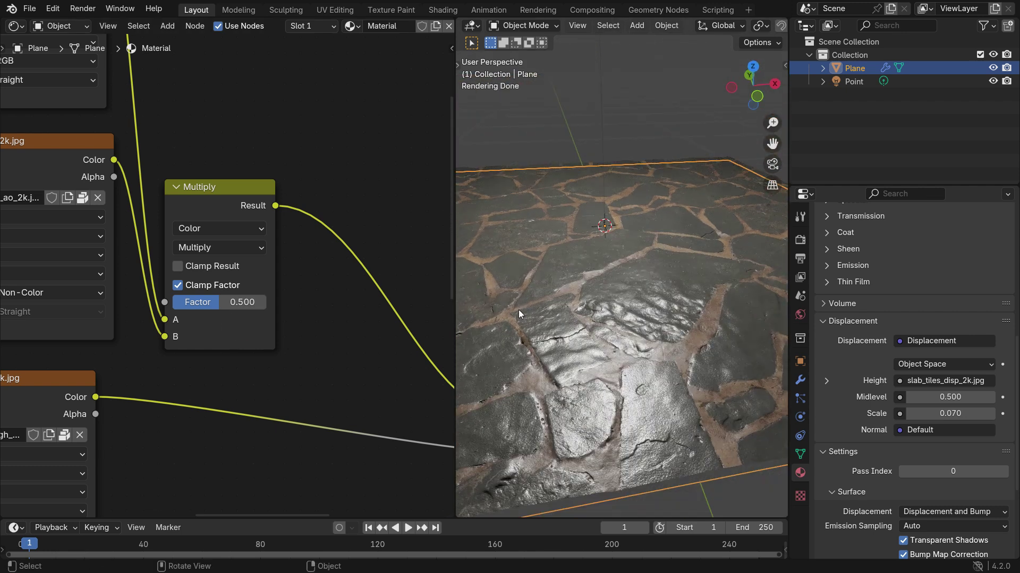
{"action": "mouse_move", "coordinate": [218, 302]}
{"action": "left_mouse_down"}
{"action": "mouse_move", "coordinate": [260, 302]}
{"action": "mouse_move", "coordinate": [172, 312]}
{"action": "mouse_move", "coordinate": [266, 311]}
{"action": "mouse_move", "coordinate": [225, 302]}
{"action": "left_mouse_up"}
{"action": "scroll", "coordinate": [258, 280], "scroll_direction": "down", "scroll_amount": 5}
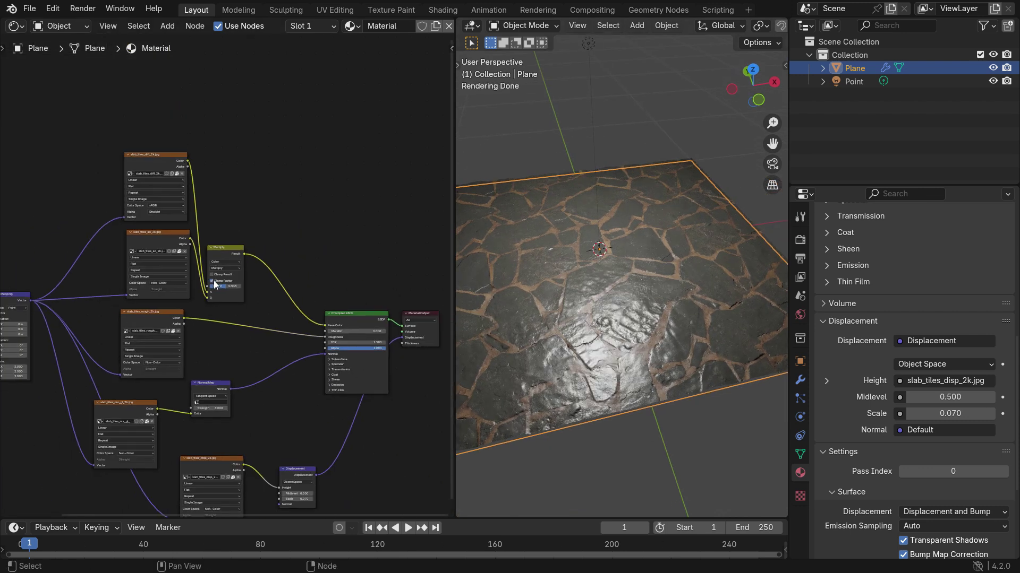
{"action": "middle_click_drag", "start_coordinate": [215, 285], "coordinate": [196, 242]}
- In Edit > Preferences > Add-ons, search 'node war' and enable Node Wrangler
{"action": "middle_click_drag", "start_coordinate": [537, 264], "coordinate": [587, 265]}
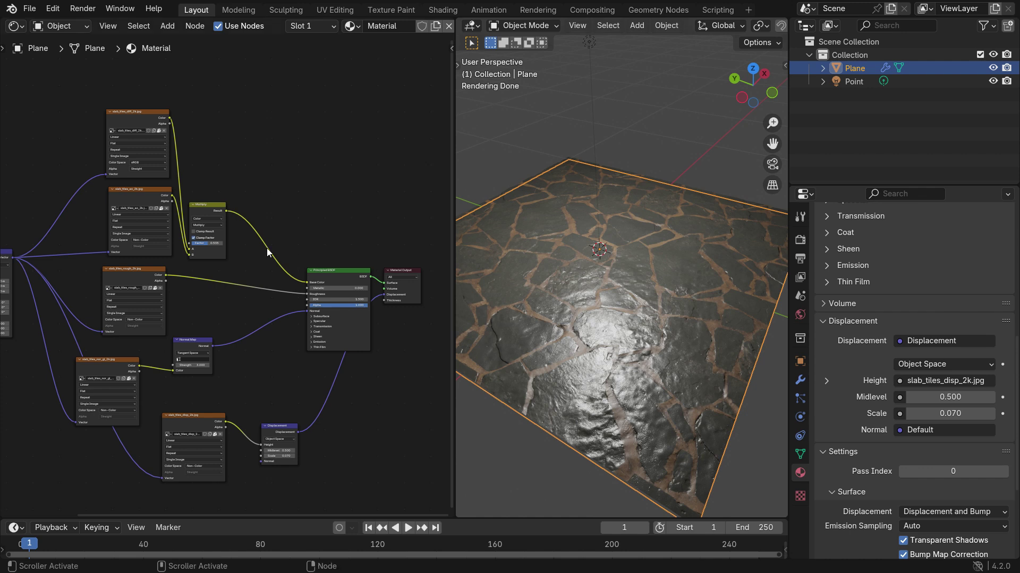
{"action": "left_click", "coordinate": [53, 9]}
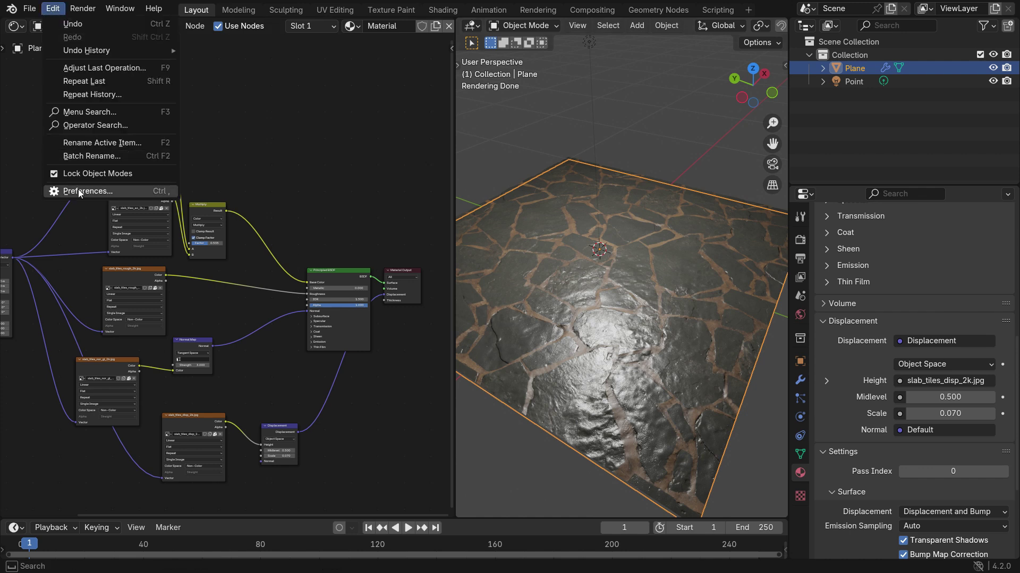
{"action": "left_click", "coordinate": [120, 194]}
{"action": "left_click", "coordinate": [80, 142]}
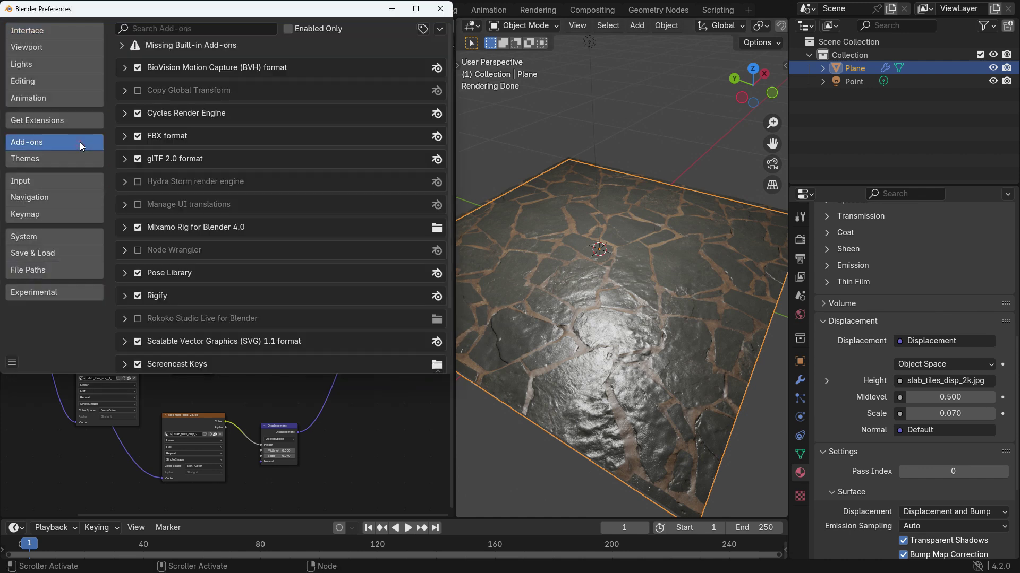
{"action": "left_click", "coordinate": [189, 30]}
{"action": "type", "text": "nod"}
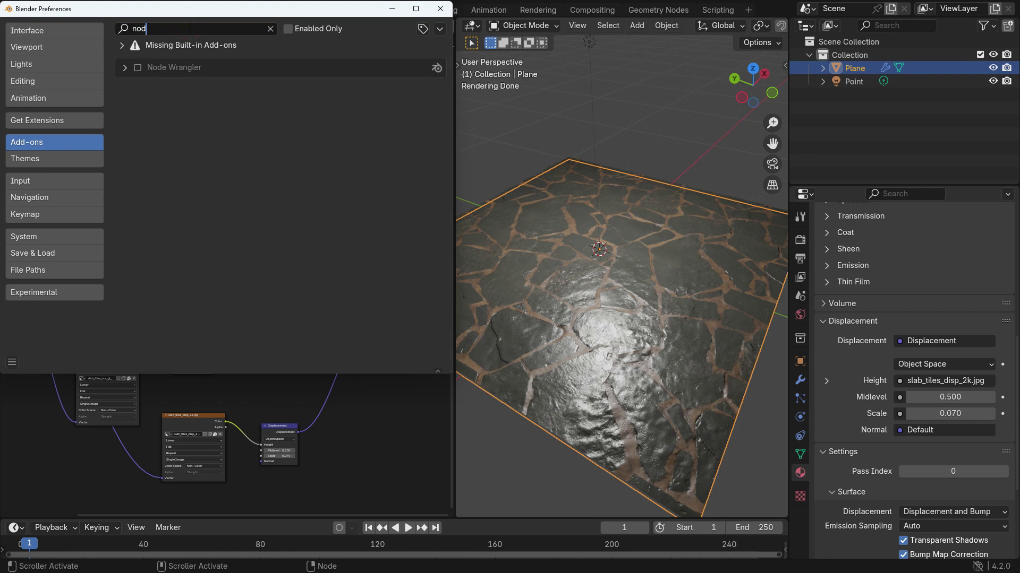
{"action": "type", "text": "e war"}
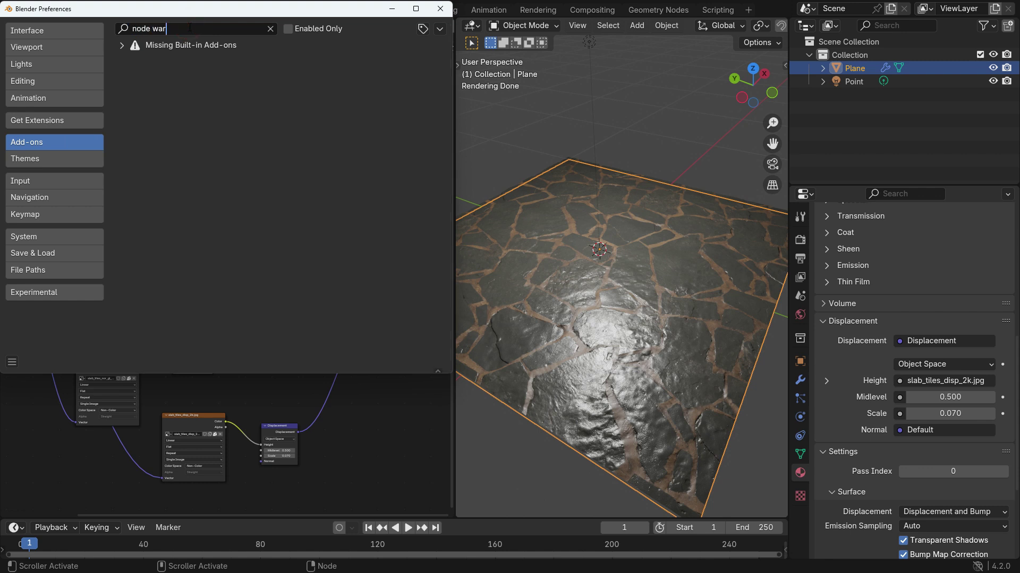
{"action": "key", "text": "BackSpace"}
{"action": "key", "text": "BackSpace"}
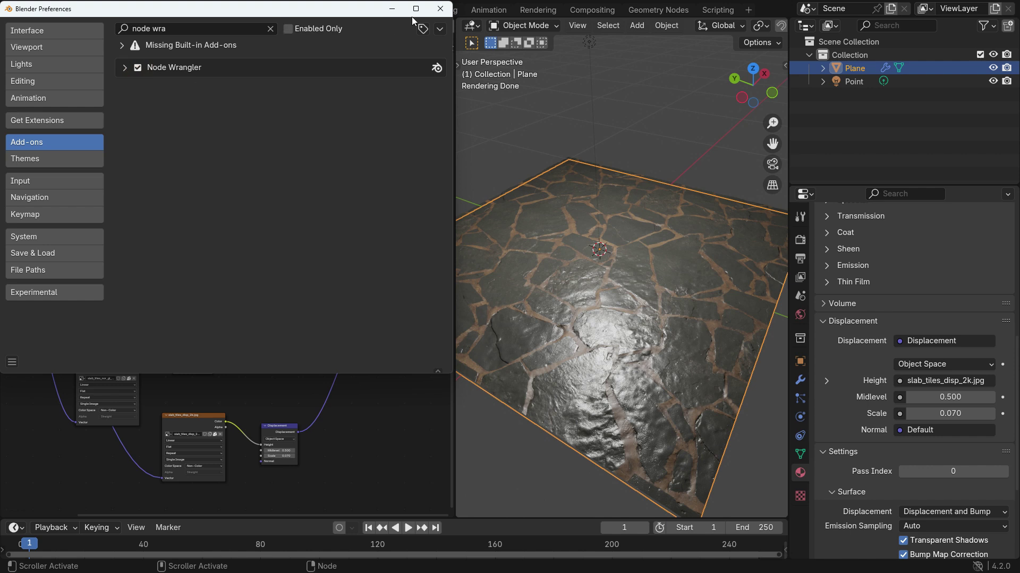
- Close Preferences and delete the slab image texture nodes
{"action": "left_click", "coordinate": [439, 10]}
{"action": "scroll", "coordinate": [344, 214], "scroll_direction": "down", "scroll_amount": 4}
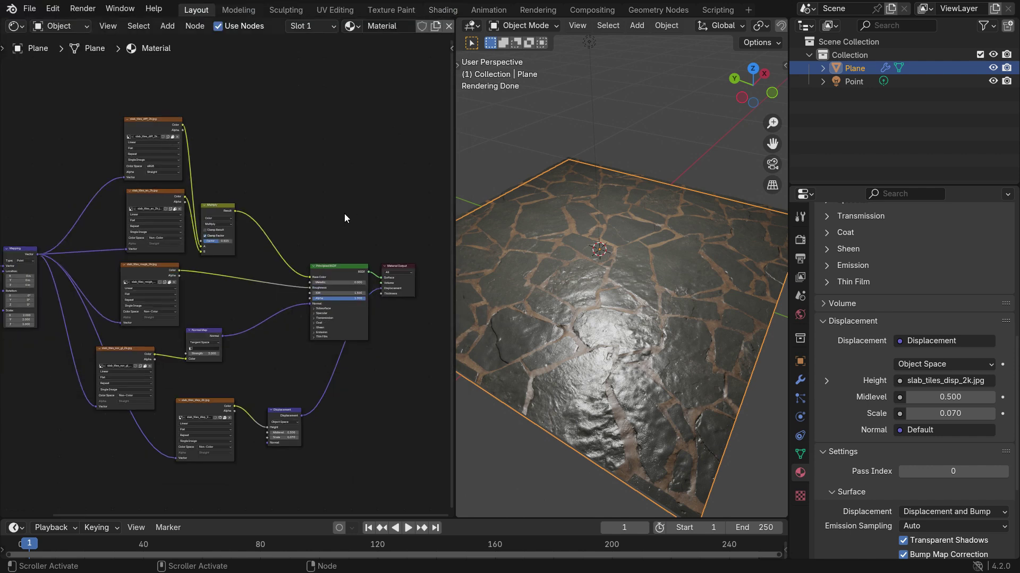
{"action": "left_click_drag", "start_coordinate": [121, 112], "coordinate": [288, 404]}
{"action": "key", "text": "Delete"}
- Delete the remaining coordinate and Displacement nodes, leaving the Principled BSDF selected
{"action": "left_click_drag", "start_coordinate": [58, 209], "coordinate": [115, 261]}
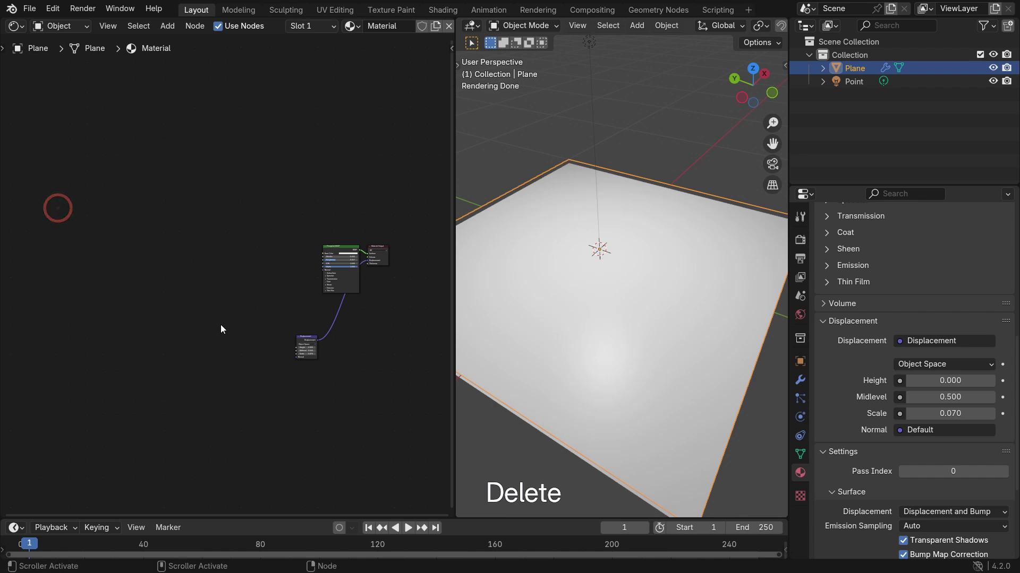
{"action": "left_click_drag", "start_coordinate": [246, 310], "coordinate": [356, 393]}
{"action": "key", "text": "Delete"}
{"action": "scroll", "coordinate": [381, 249], "scroll_direction": "up", "scroll_amount": 5}
{"action": "scroll", "coordinate": [396, 267], "scroll_direction": "up", "scroll_amount": 3}
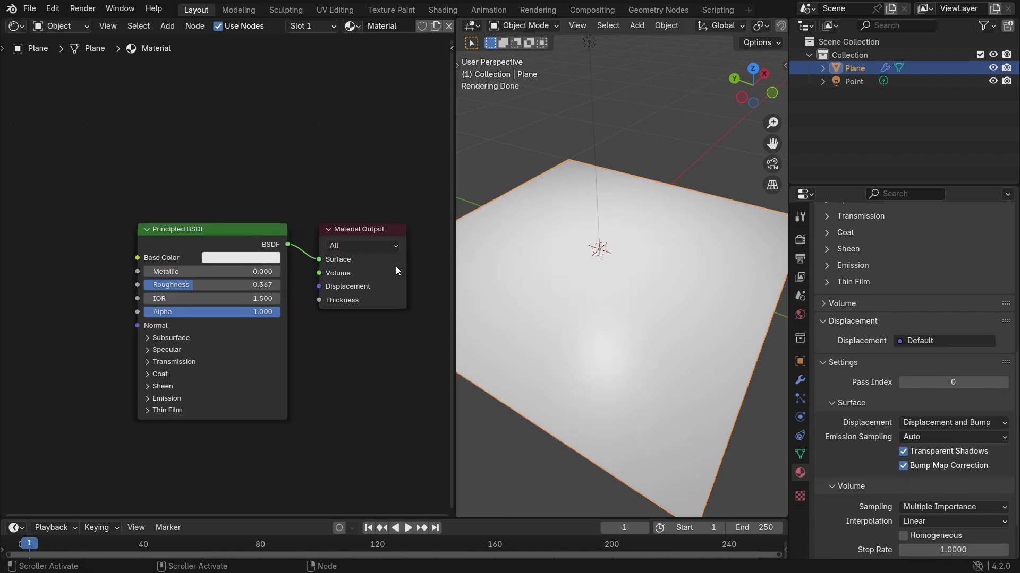
{"action": "left_click", "coordinate": [260, 232]}
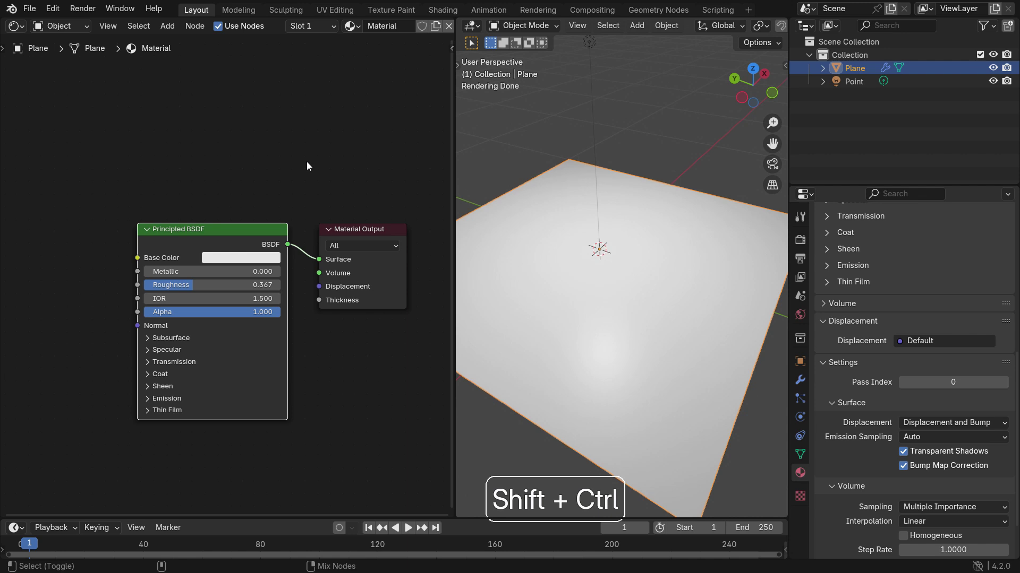
- Use Node Wrangler's Principled texture setup (Ctrl+Shift+T) to load all slab tiles textures at once
{"action": "key", "text": "ctrl+shift+t"}
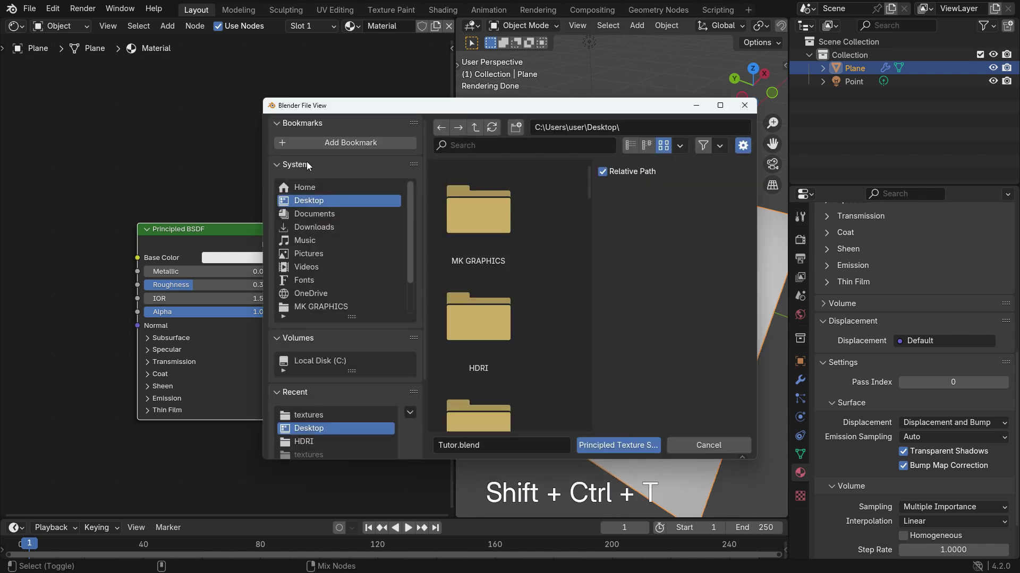
{"action": "left_click", "coordinate": [318, 414]}
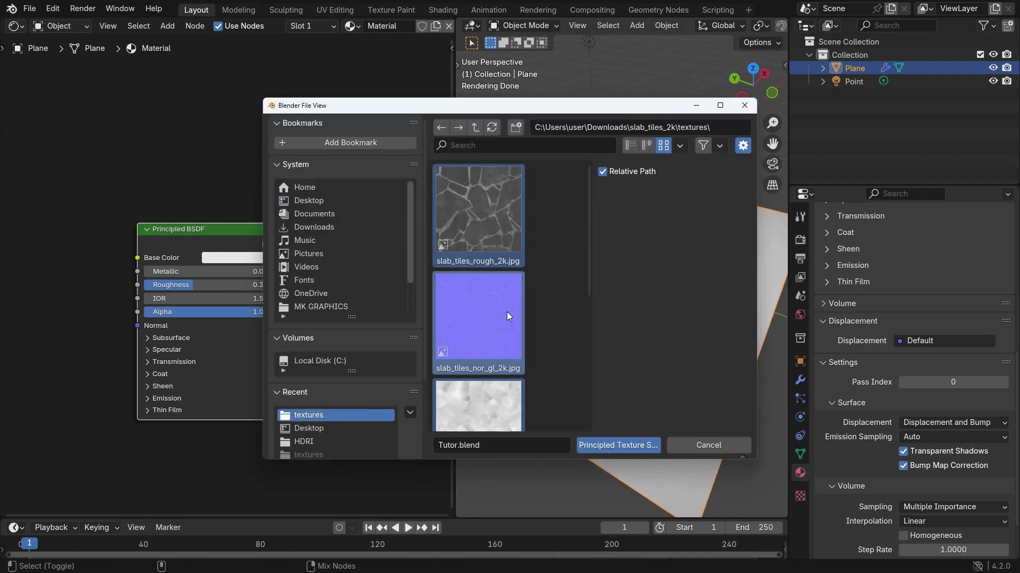
{"action": "scroll", "coordinate": [506, 311], "scroll_direction": "down", "scroll_amount": 5}
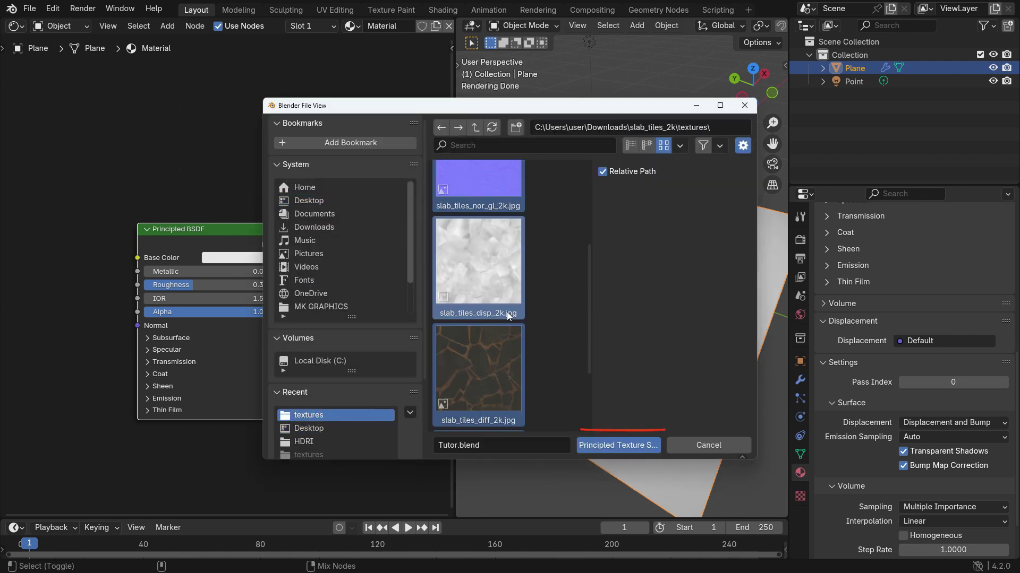
{"action": "left_click", "coordinate": [584, 446]}
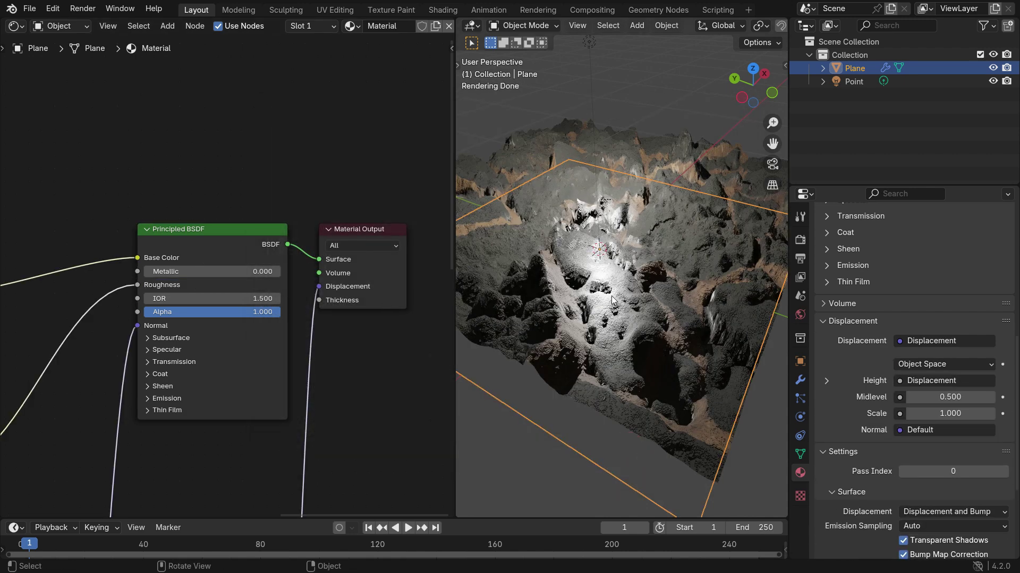
{"action": "middle_click_drag", "start_coordinate": [612, 300], "coordinate": [685, 302]}
- Set Mapping scale to 2.700 on all axes, Displacement Scale to 0.170 and Normal Map Strength to 1.980
{"action": "scroll", "coordinate": [314, 279], "scroll_direction": "down", "scroll_amount": 5}
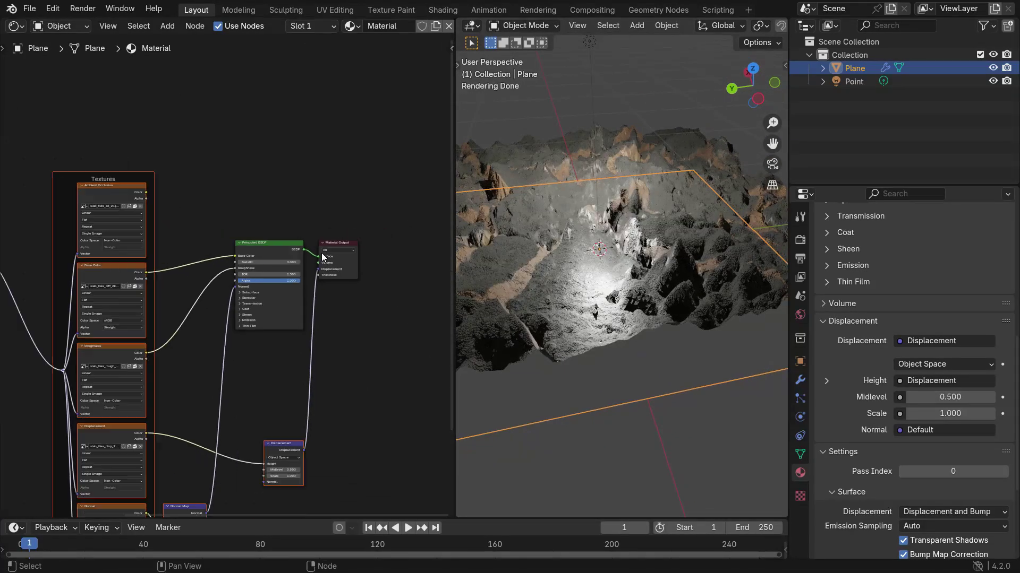
{"action": "scroll", "coordinate": [25, 281], "scroll_direction": "up", "scroll_amount": 6}
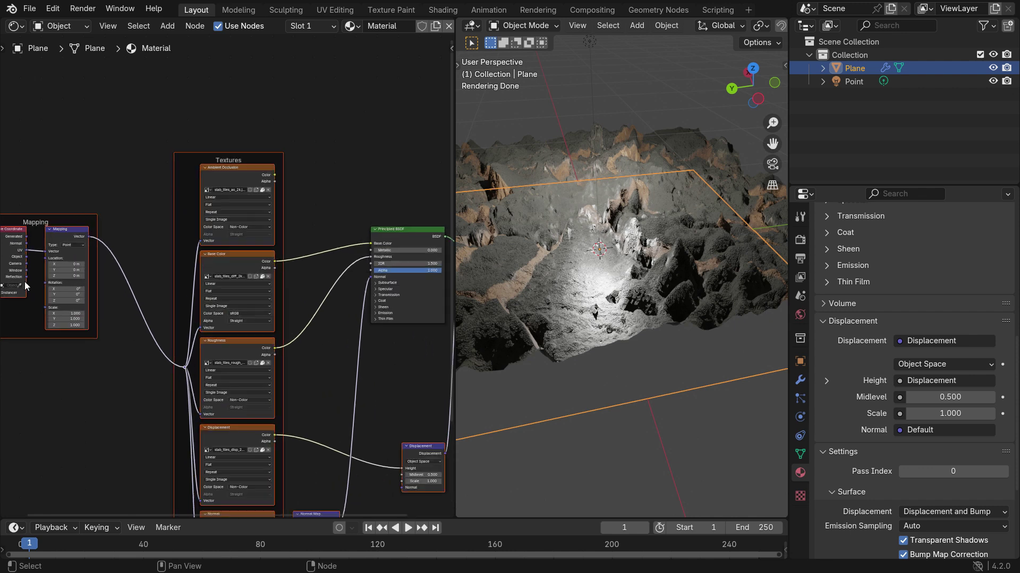
{"action": "scroll", "coordinate": [72, 328], "scroll_direction": "up", "scroll_amount": 2}
{"action": "left_click_drag", "start_coordinate": [80, 312], "coordinate": [107, 340]}
{"action": "scroll", "coordinate": [117, 266], "scroll_direction": "down", "scroll_amount": 5}
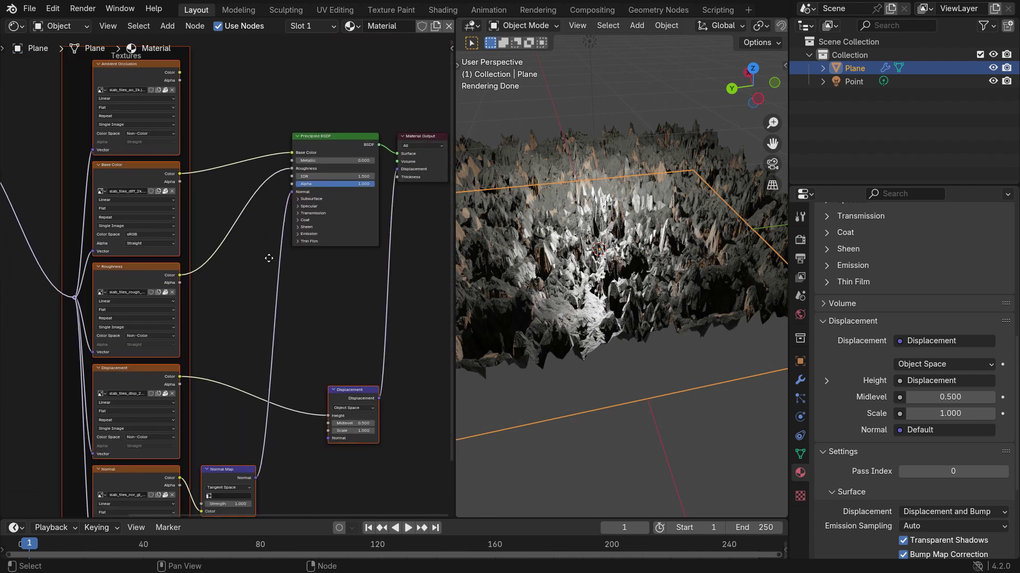
{"action": "left_click_drag", "start_coordinate": [357, 379], "coordinate": [303, 378], "text": "shift"}
{"action": "middle_click_drag", "start_coordinate": [664, 318], "coordinate": [559, 330]}
{"action": "scroll", "coordinate": [334, 345], "scroll_direction": "down", "scroll_amount": 5}
{"action": "scroll", "coordinate": [191, 444], "scroll_direction": "up", "scroll_amount": 5}
{"action": "left_click_drag", "start_coordinate": [183, 420], "coordinate": [244, 421], "text": "shift"}
{"action": "middle_click_drag", "start_coordinate": [531, 308], "coordinate": [568, 310]}
- Fit the node tree in view with Home and hide the Point light in the Outliner
{"action": "scroll", "coordinate": [308, 342], "scroll_direction": "down", "scroll_amount": 6}
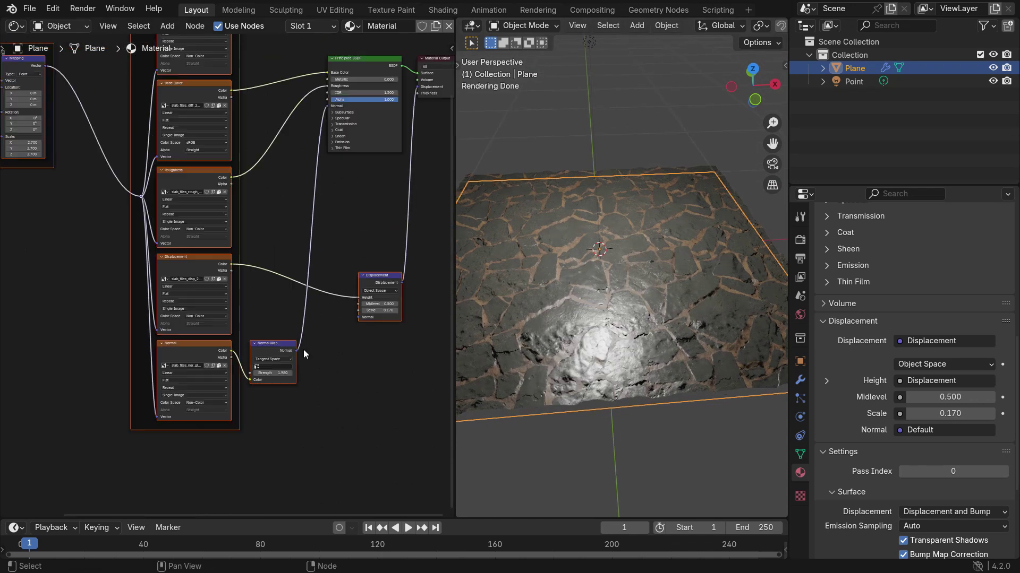
{"action": "key", "text": "Home"}
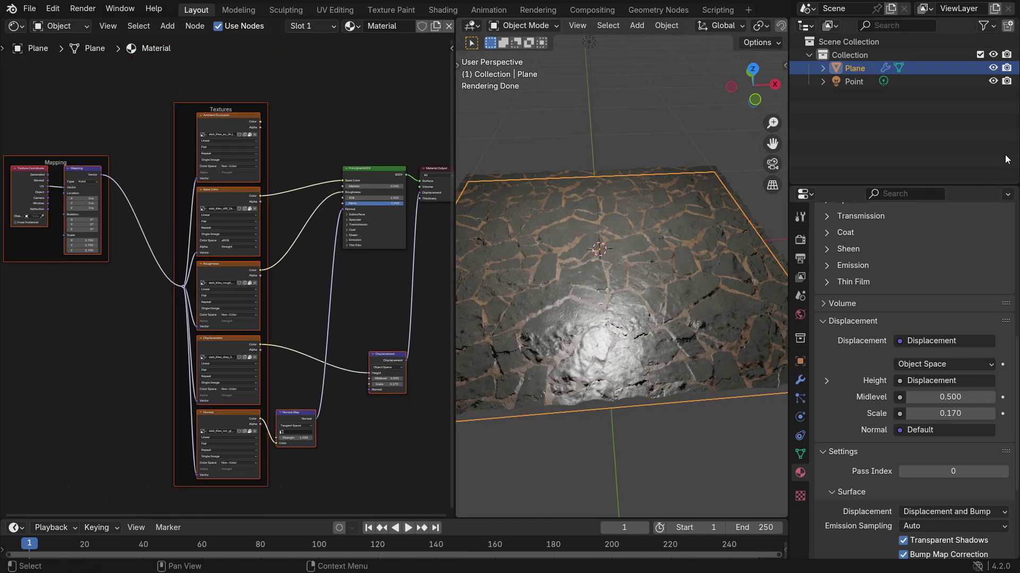
{"action": "left_click", "coordinate": [993, 81]}
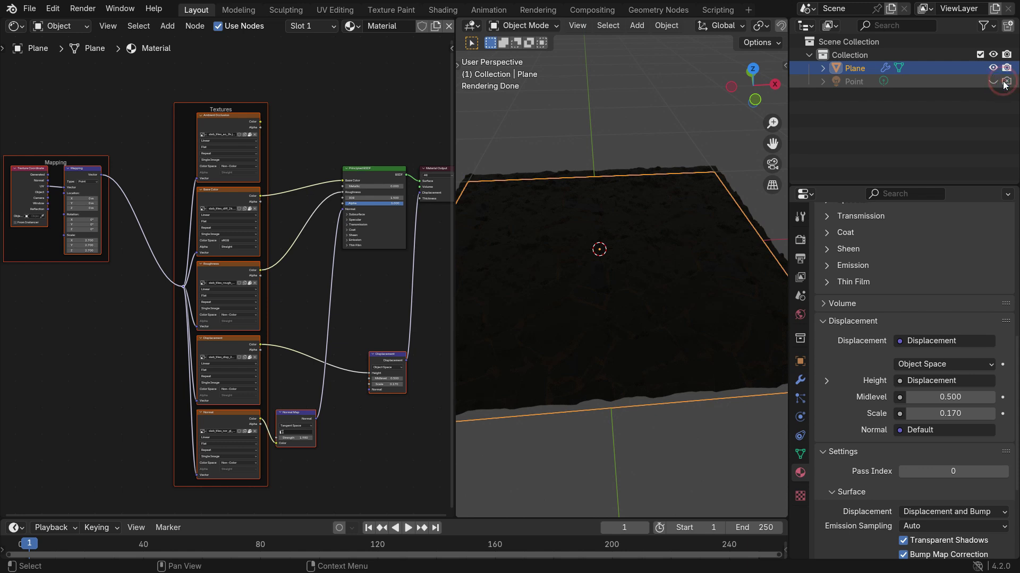
- Set the World Color to an Environment Texture loaded with sunny_vondelpark_2k.hdr from the HDRI folder
{"action": "left_click", "coordinate": [800, 317]}
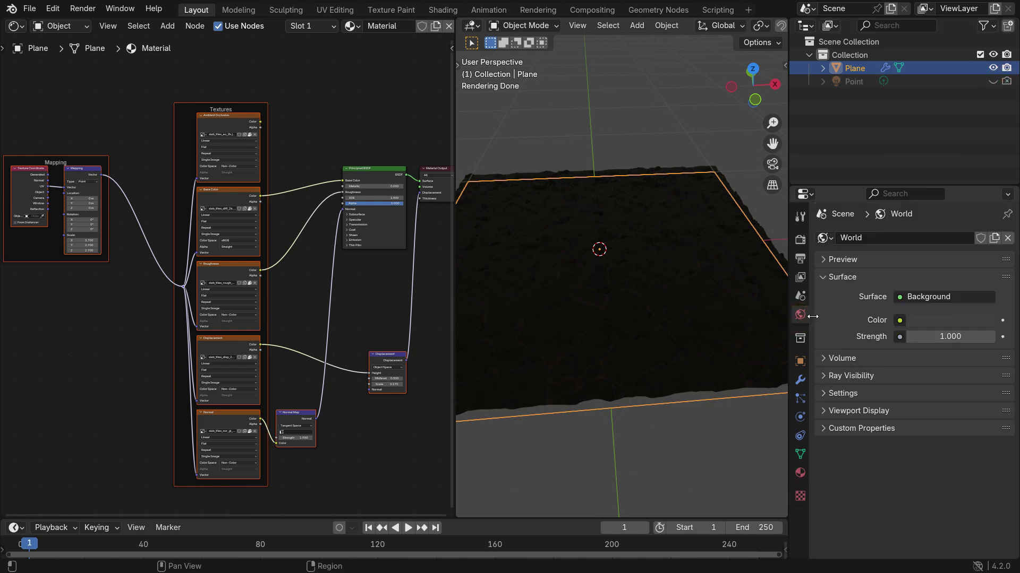
{"action": "left_click", "coordinate": [899, 321]}
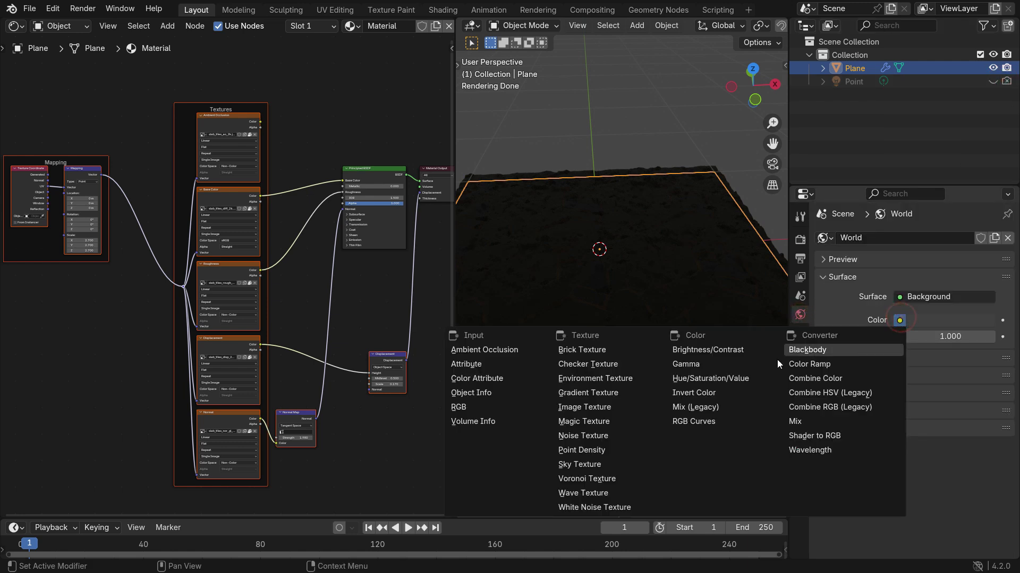
{"action": "left_click", "coordinate": [646, 379]}
{"action": "left_click", "coordinate": [966, 338]}
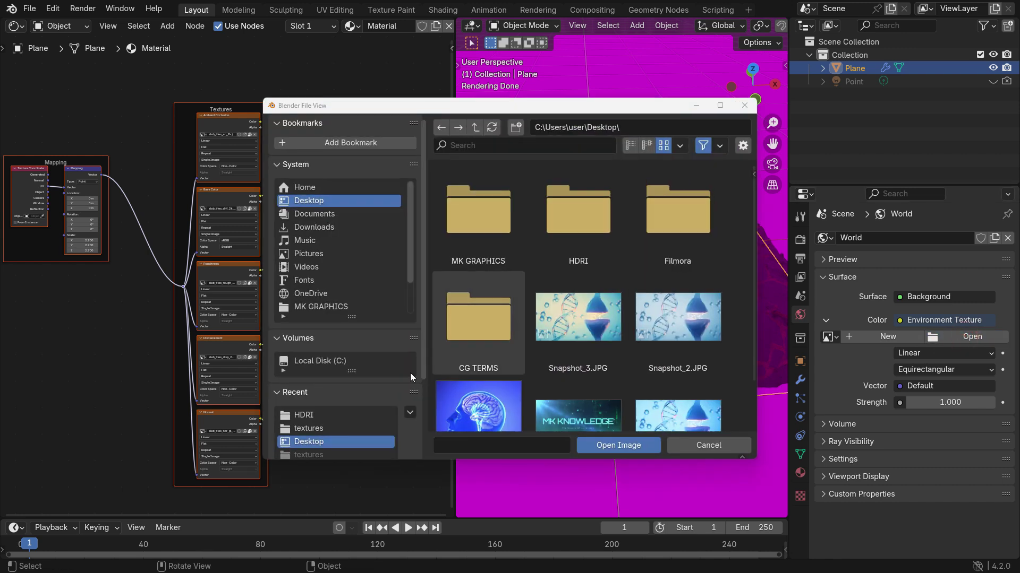
{"action": "left_click", "coordinate": [336, 415]}
{"action": "left_click", "coordinate": [583, 226]}
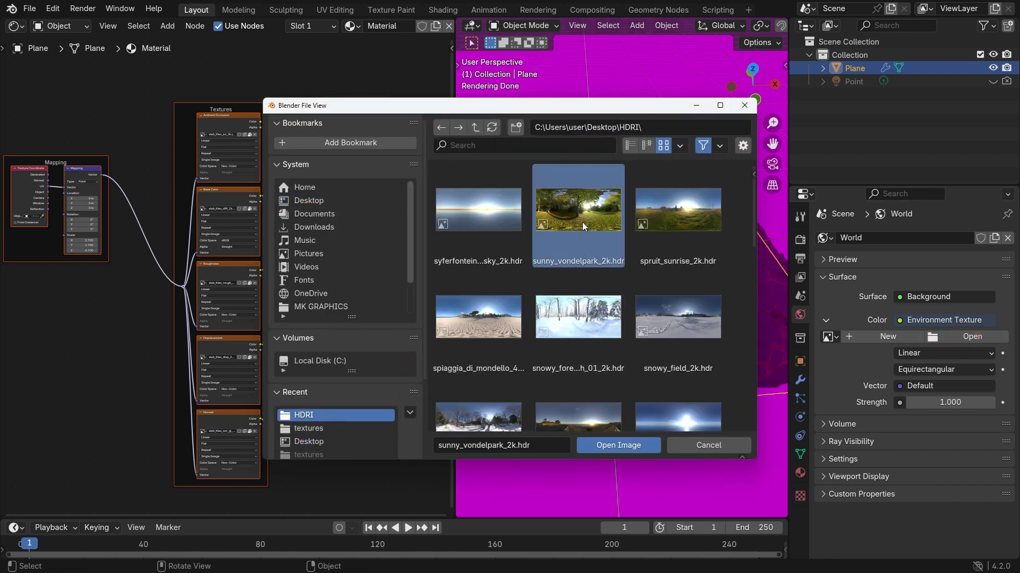
{"action": "left_click", "coordinate": [624, 445]}
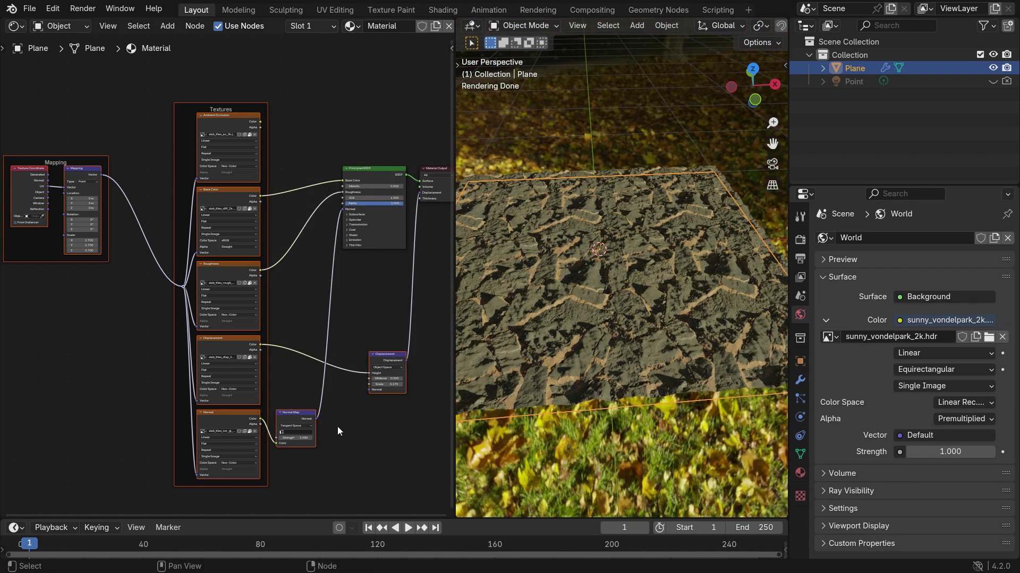
{"action": "scroll", "coordinate": [417, 380], "scroll_direction": "up", "scroll_amount": 5}
- Enter 0.07 as the Displacement node's Scale and orbit to inspect the flatter slabs
{"action": "left_click", "coordinate": [351, 398]}
{"action": "type", "text": "0"}
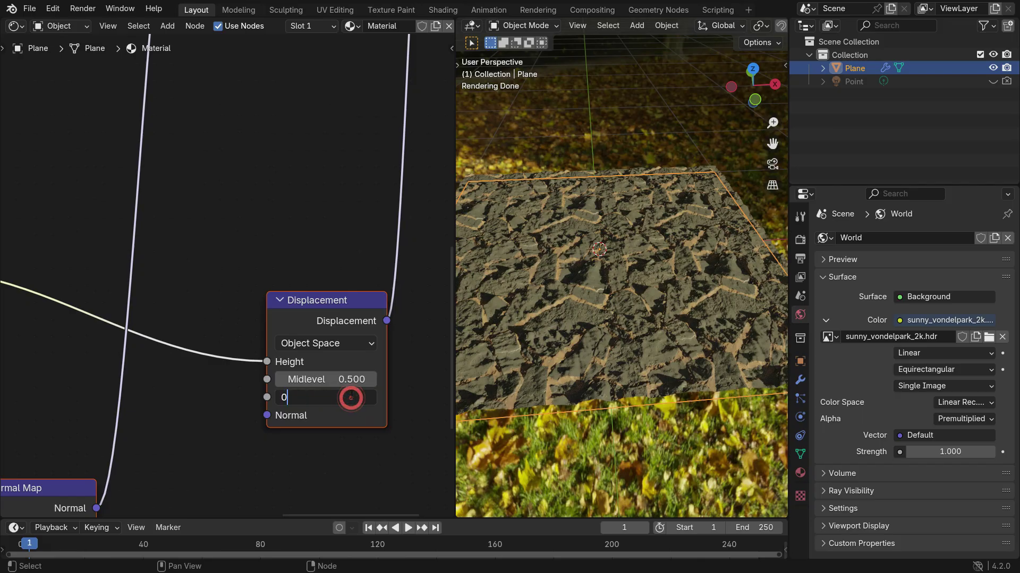
{"action": "type", "text": ".07"}
{"action": "key", "text": "Return"}
{"action": "middle_click_drag", "start_coordinate": [576, 267], "coordinate": [699, 339]}
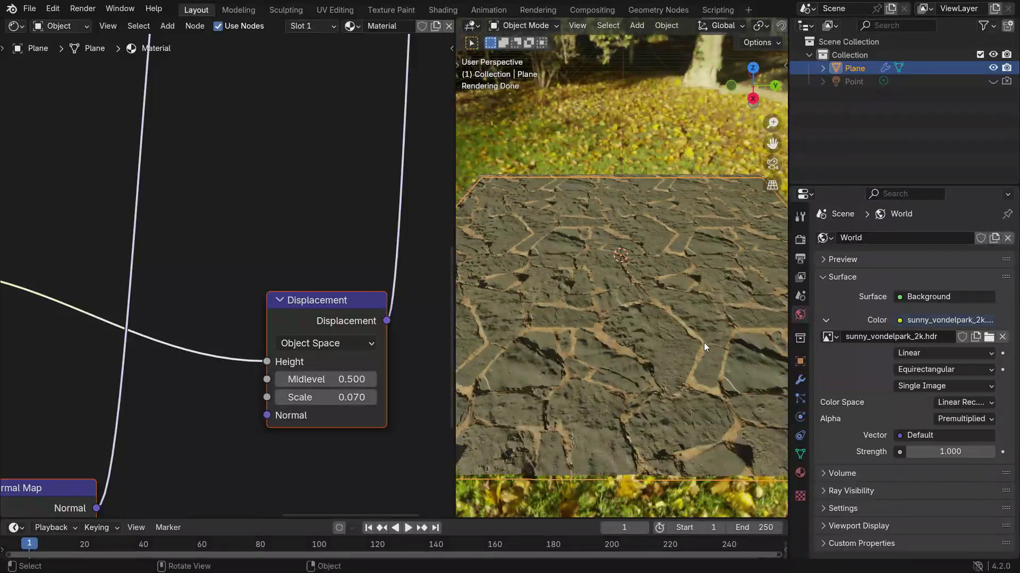
- In Render Properties, change the engine from Cycles to EEVEE and tick Raytracing
{"action": "left_click", "coordinate": [800, 241]}
{"action": "left_click", "coordinate": [945, 236]}
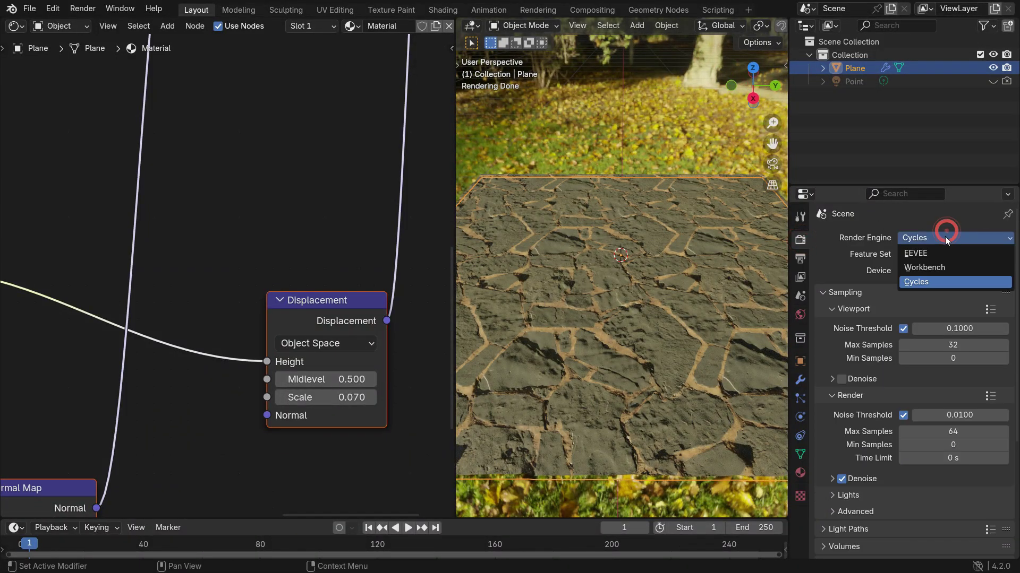
{"action": "left_click", "coordinate": [939, 250]}
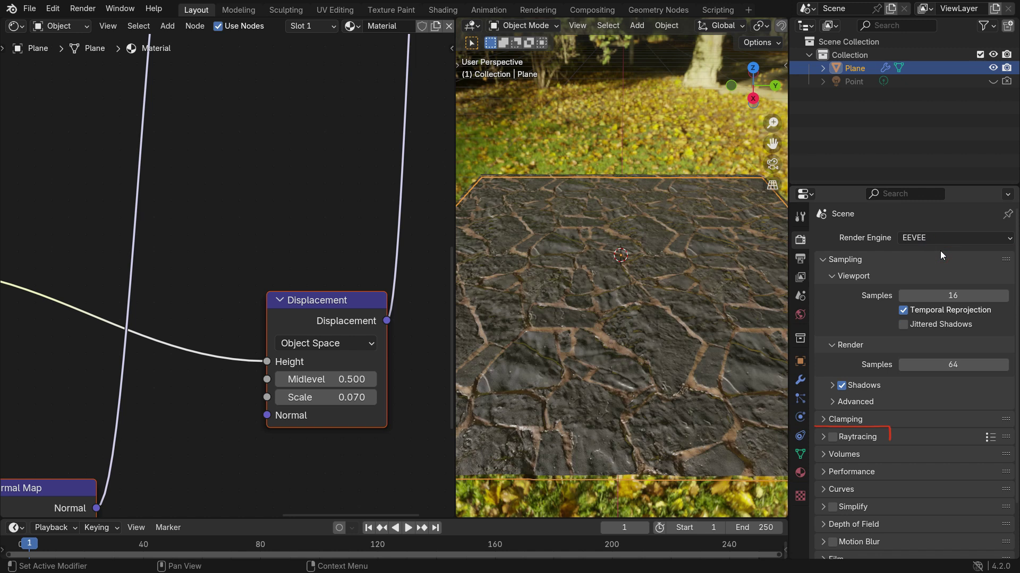
{"action": "left_click", "coordinate": [833, 438]}
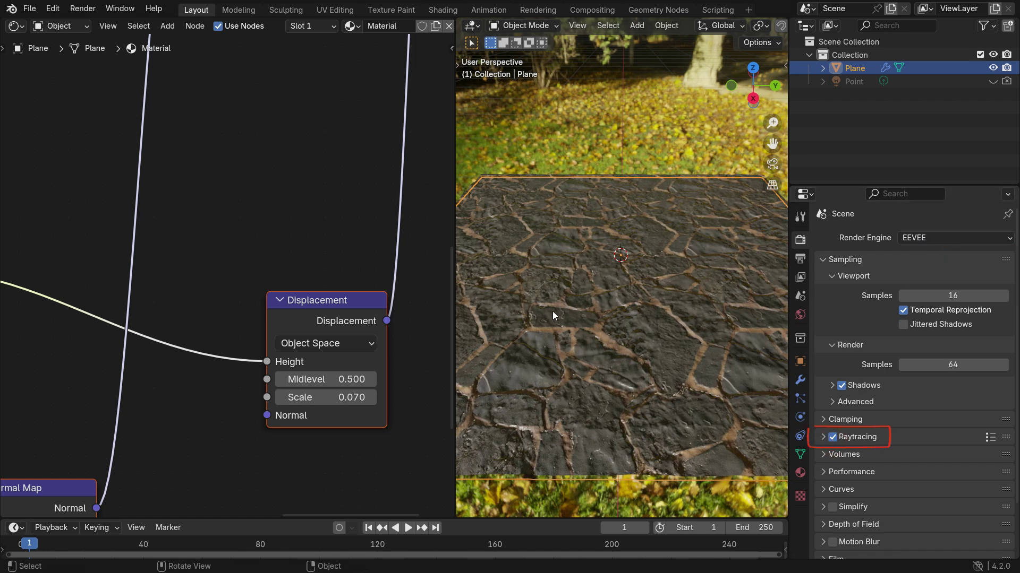
{"action": "middle_click_drag", "start_coordinate": [552, 311], "coordinate": [650, 320]}
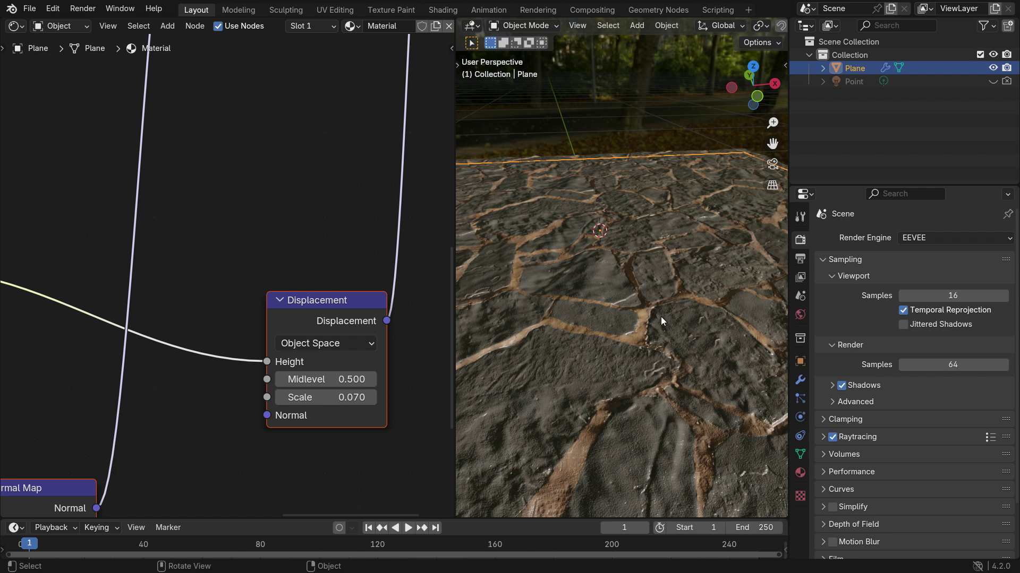
- Enable the Sun Shadow option in World settings so the park HDRI's sun shadows the slab plane
{"action": "left_click", "coordinate": [799, 314]}
{"action": "left_click", "coordinate": [842, 515]}
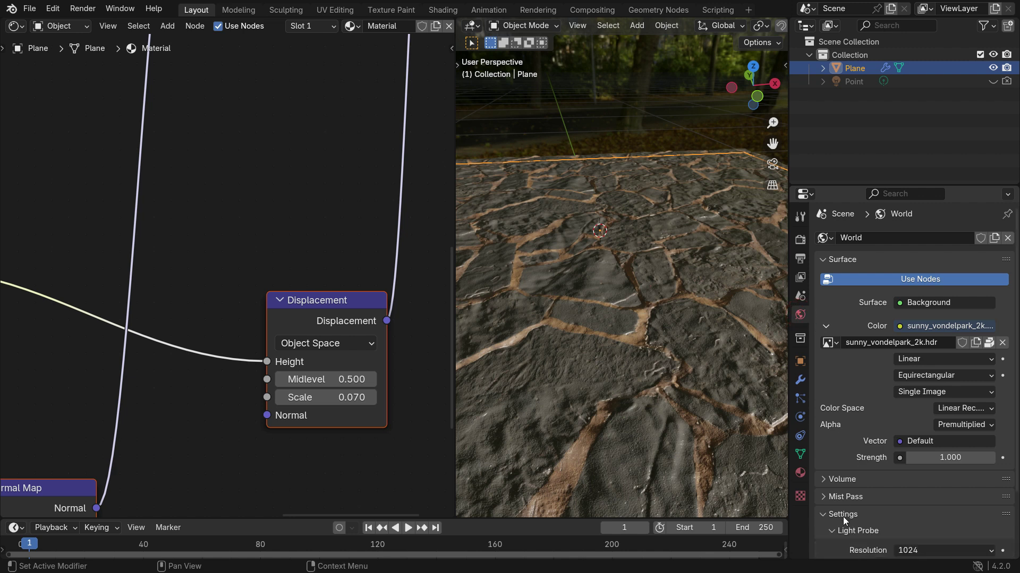
{"action": "scroll", "coordinate": [842, 504], "scroll_direction": "down", "scroll_amount": 5}
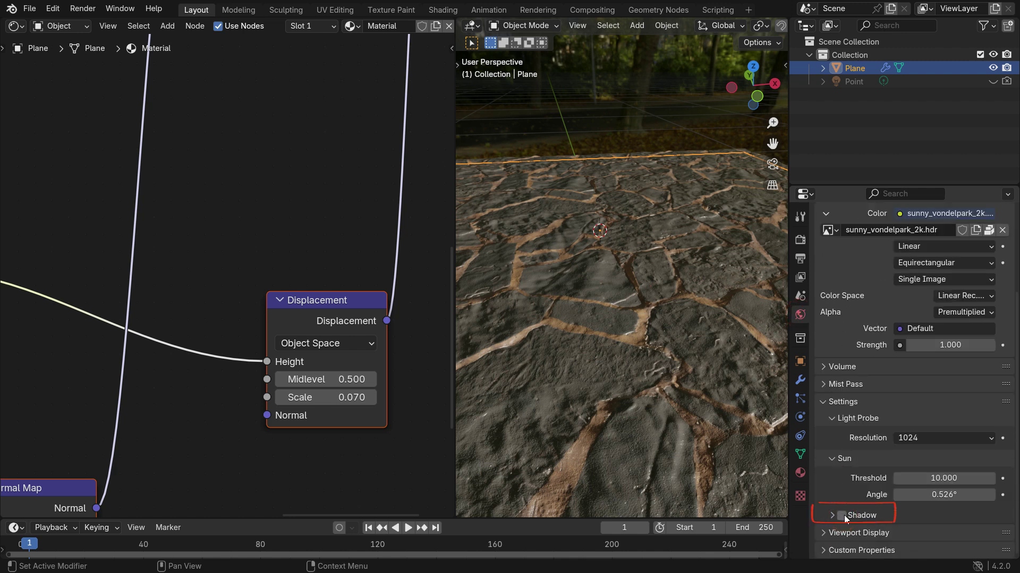
{"action": "left_click", "coordinate": [842, 515]}
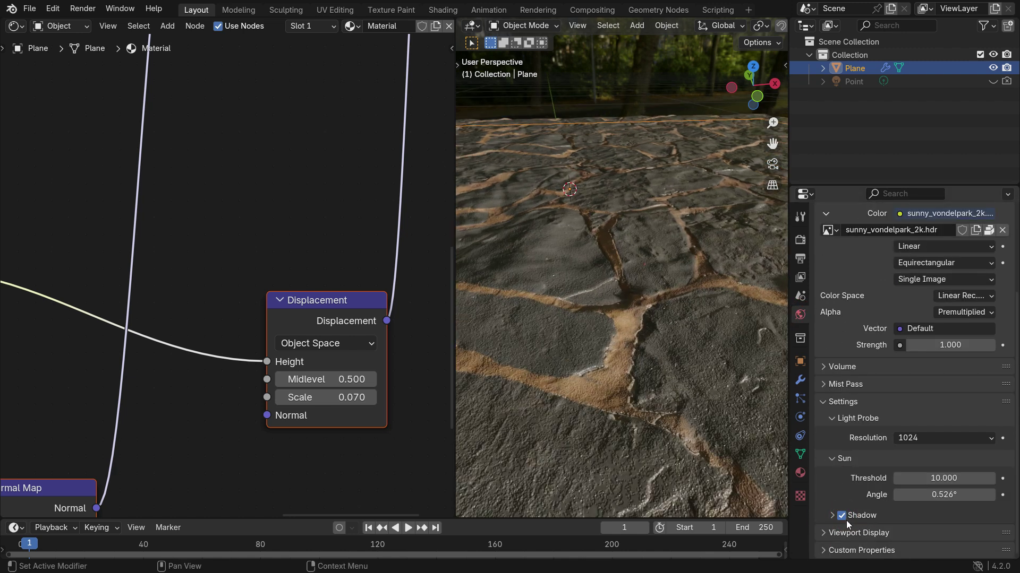
{"action": "left_click", "coordinate": [842, 516]}
{"action": "scroll", "coordinate": [604, 335], "scroll_direction": "down", "scroll_amount": 4}
{"action": "middle_click_drag", "start_coordinate": [604, 336], "coordinate": [613, 285]}
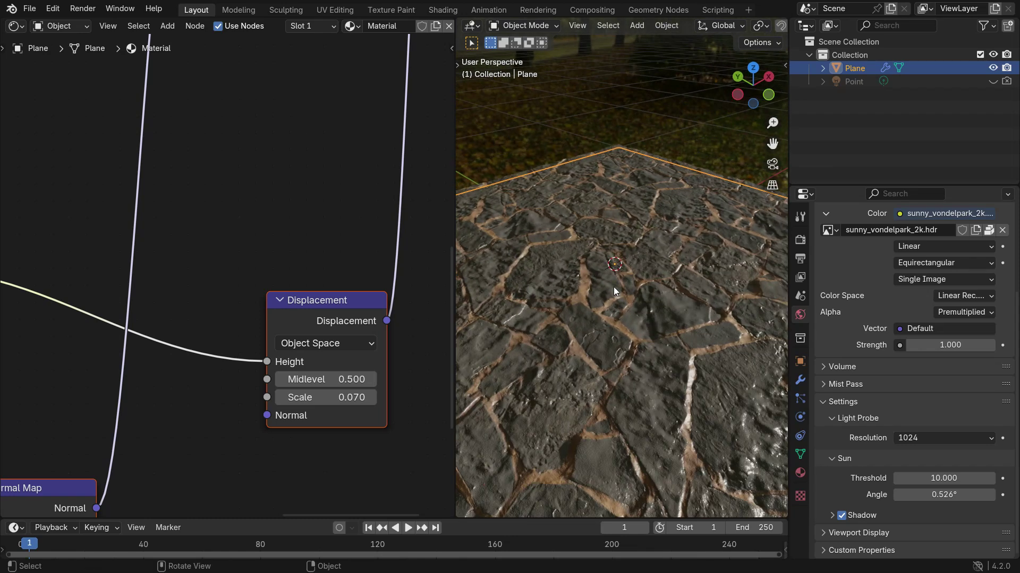
- Bring the Displacement node Scale to 0.290 and view the rougher slab relief from a lower angle
{"action": "scroll", "coordinate": [327, 397], "scroll_direction": "up", "scroll_amount": 13, "text": "ctrl"}
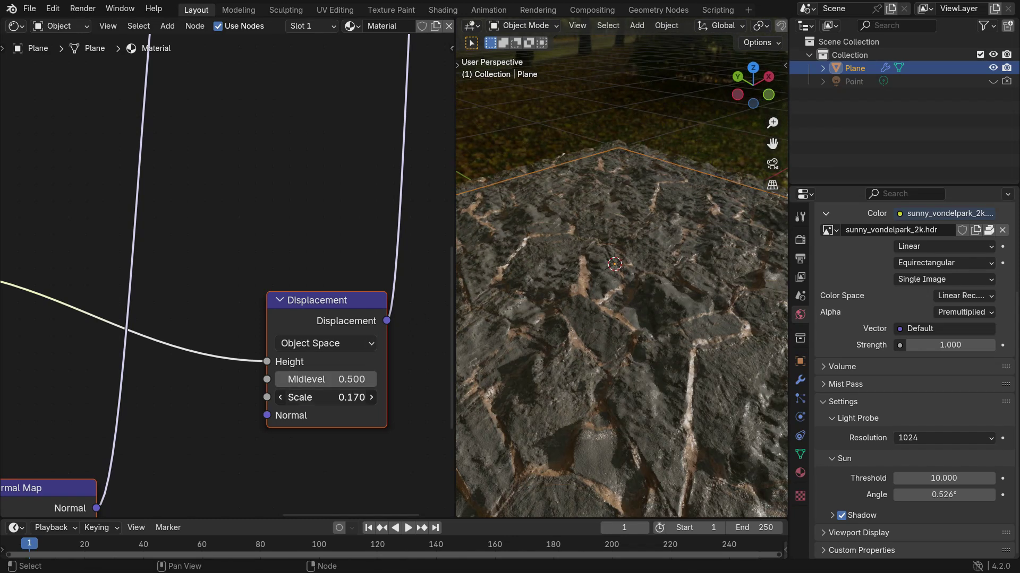
{"action": "scroll", "coordinate": [327, 397], "scroll_direction": "down", "scroll_amount": 12, "text": "ctrl"}
{"action": "middle_click_drag", "start_coordinate": [595, 329], "coordinate": [550, 312]}
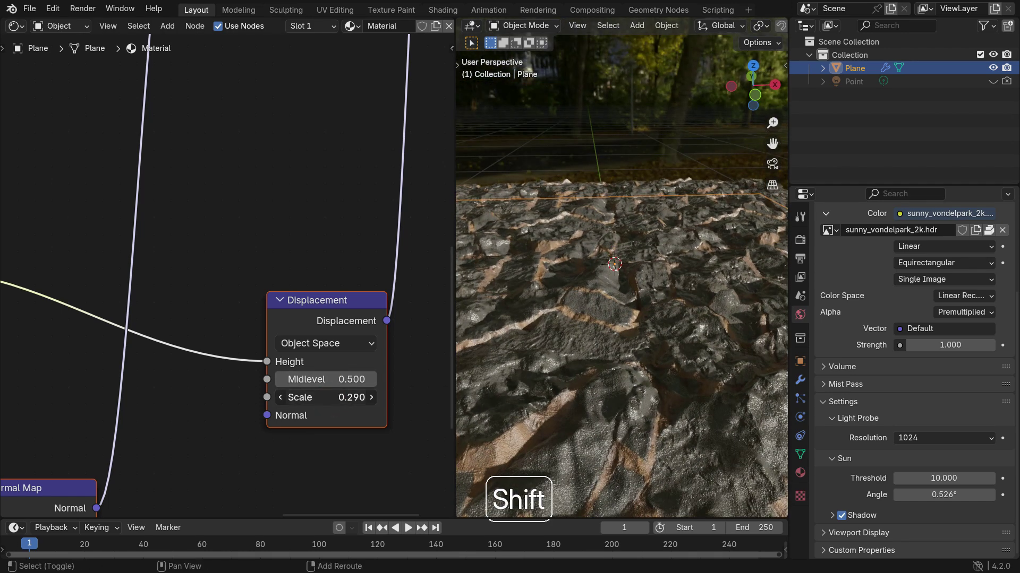